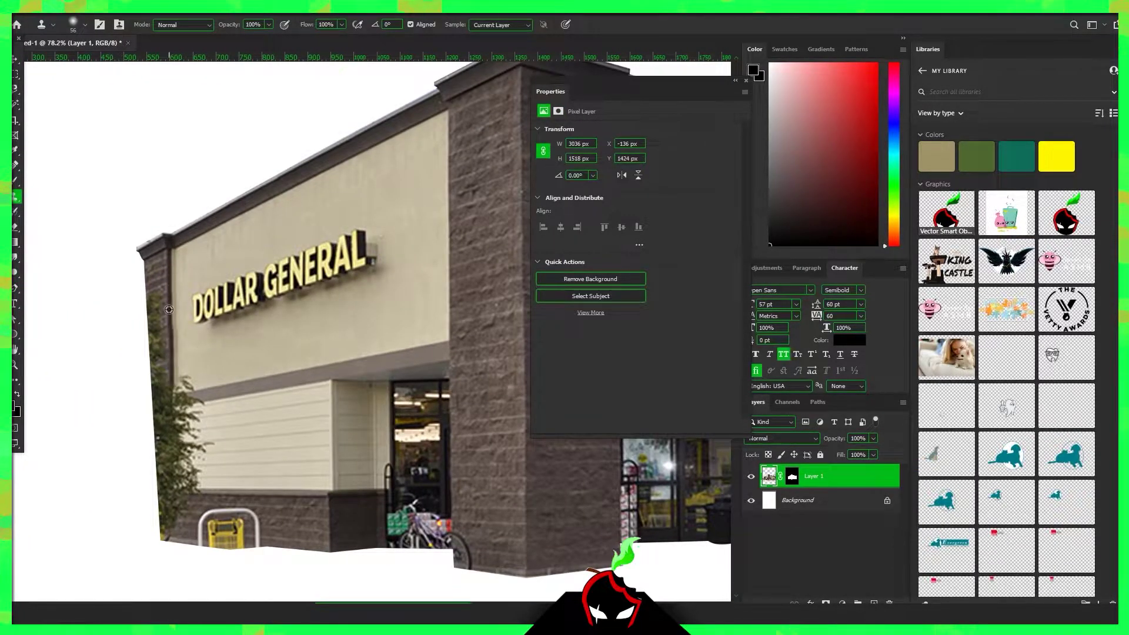
Clone Stamp over the DOLLAR GENERAL lettering on the store wall
scroll(170, 379, "up", 2)
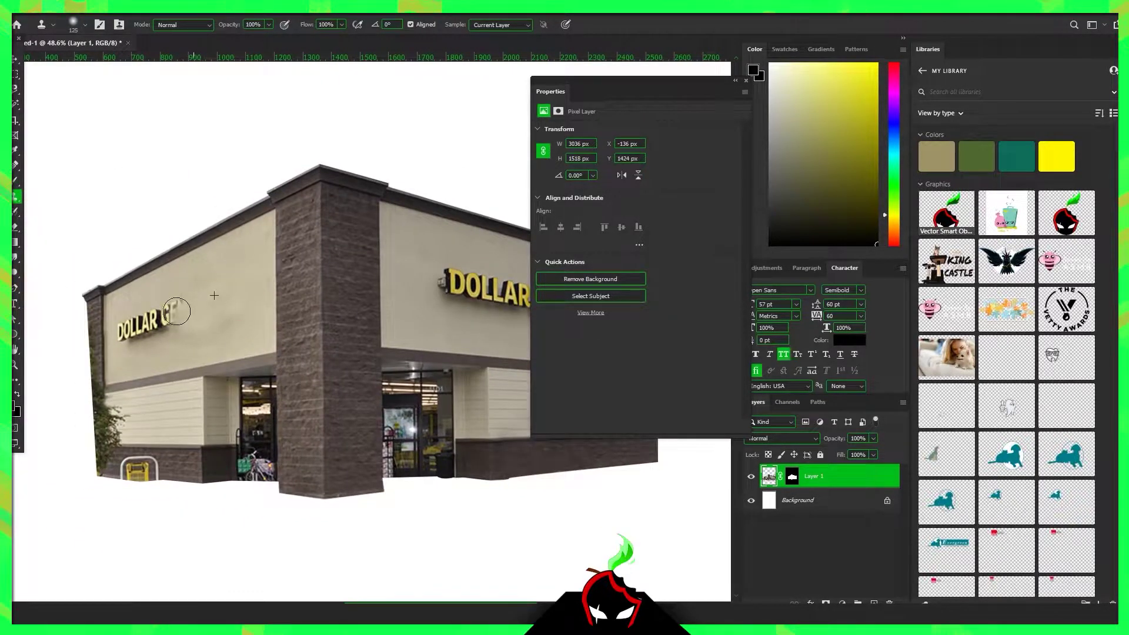
left_click_drag(176, 311, 156, 329)
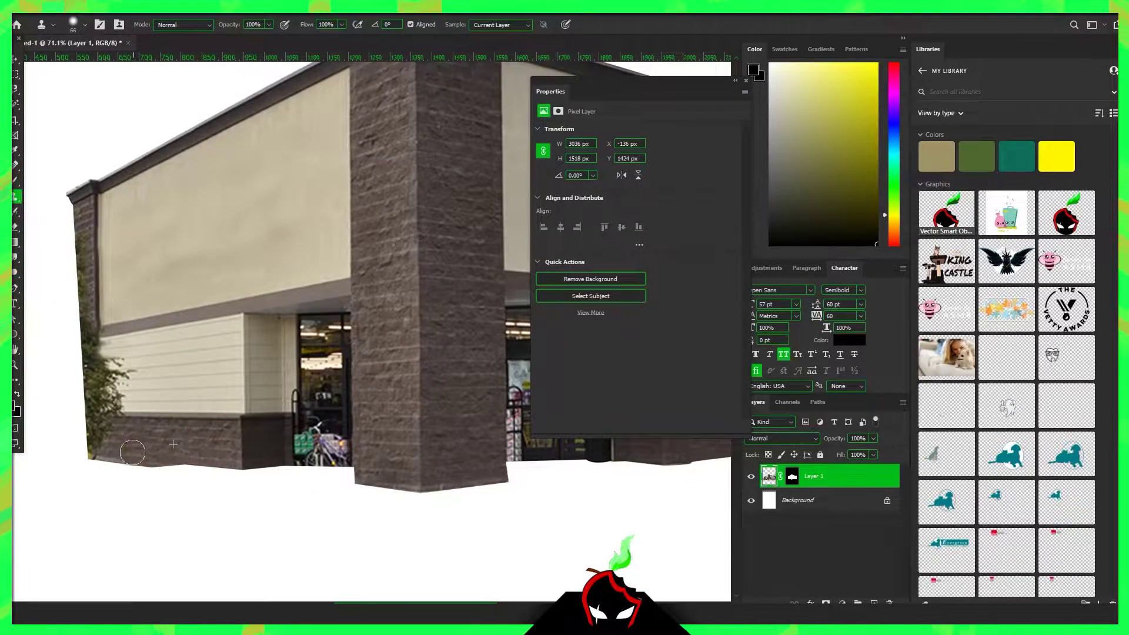
scroll(132, 452, "down", 2)
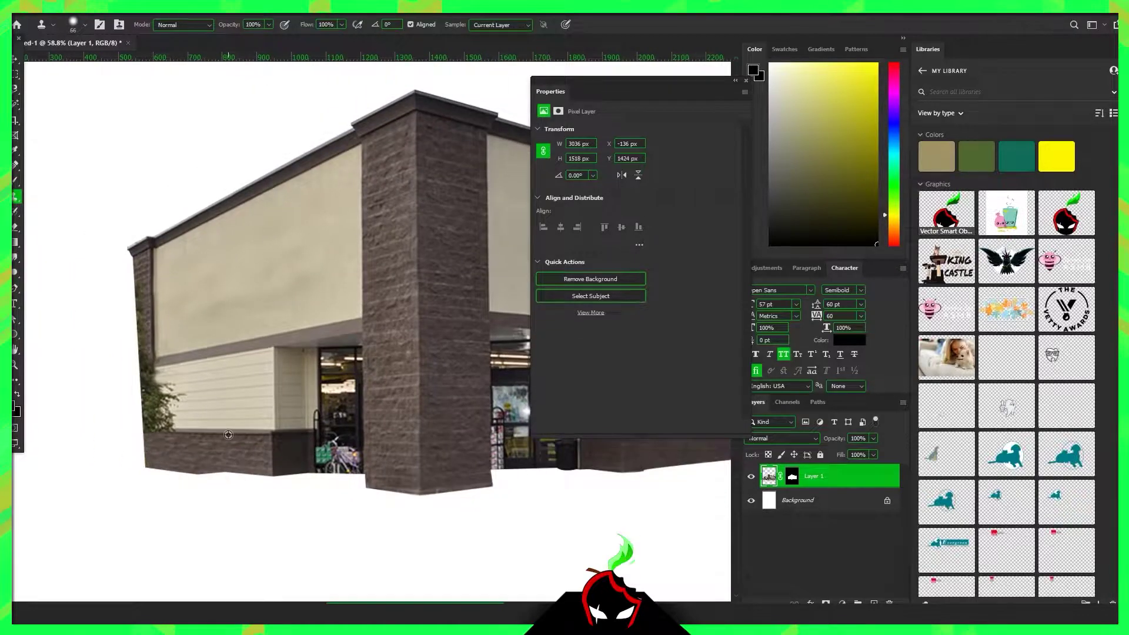
scroll(153, 394, "up", 3)
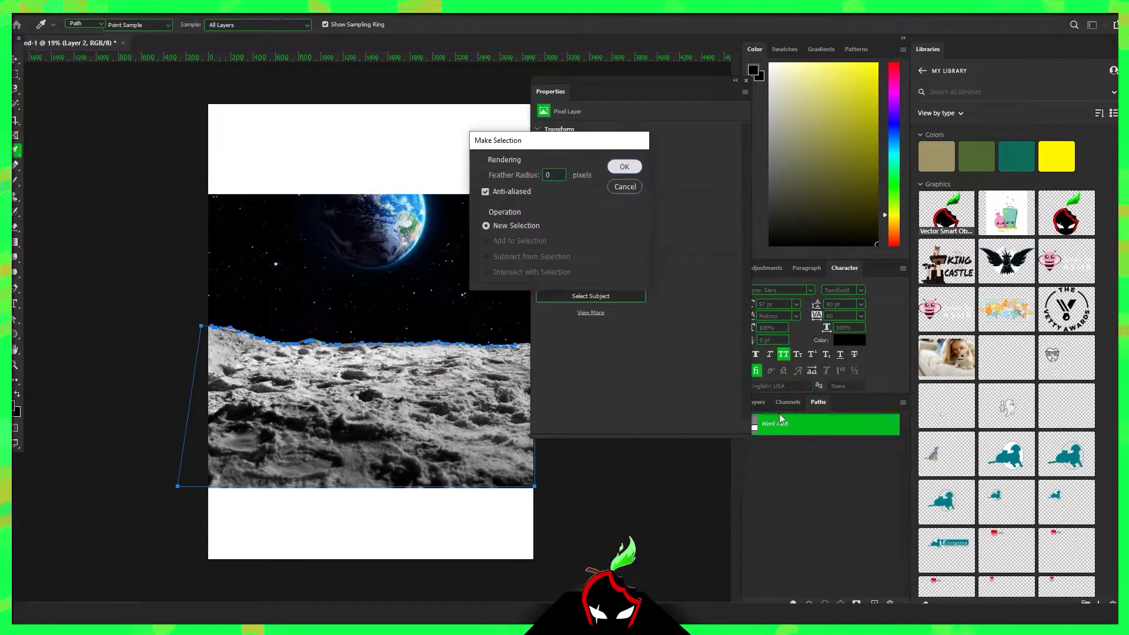
Reshape the moon surface into a trapezoid, then warp it into a curved horizon
key("ctrl+t")
mouse_move(91, 197)
left_mouse_down()
mouse_move(86, 172)
mouse_move(138, 171)
left_mouse_up()
right_click(371, 306)
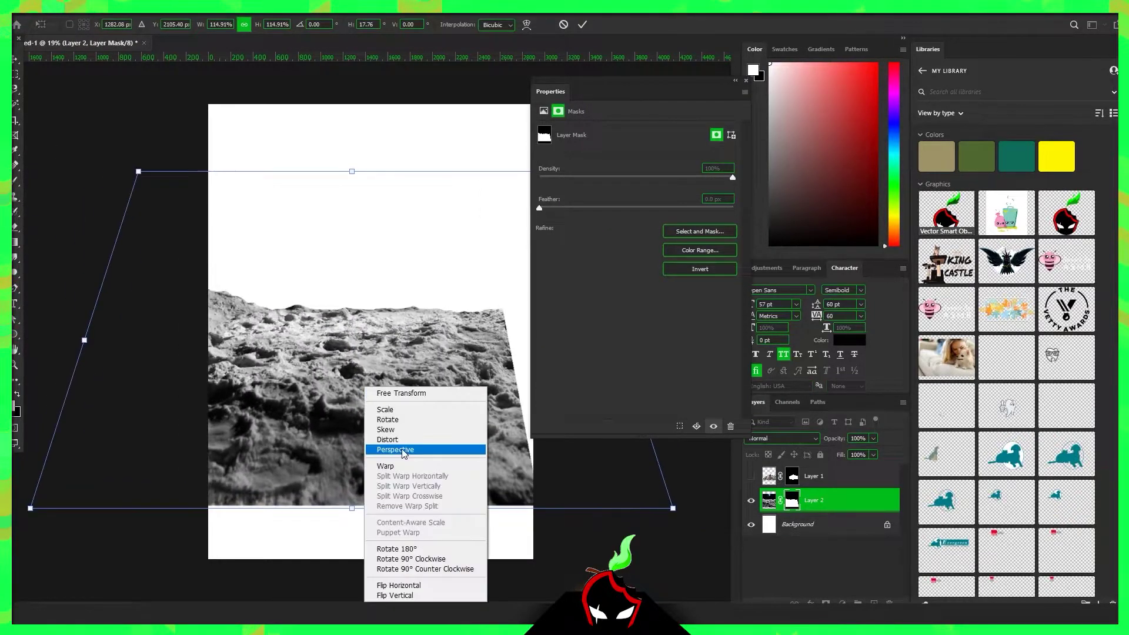
left_click(388, 448)
left_click_drag(399, 387, 399, 470)
left_click_drag(318, 177, 316, 337)
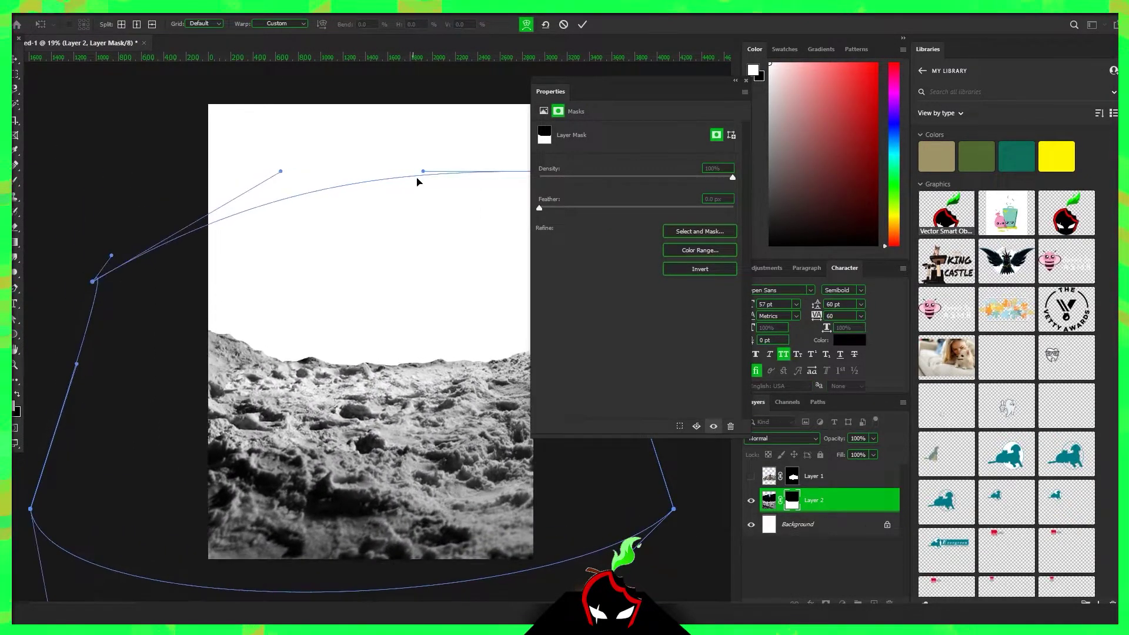
key("Return")
key("ctrl+t")
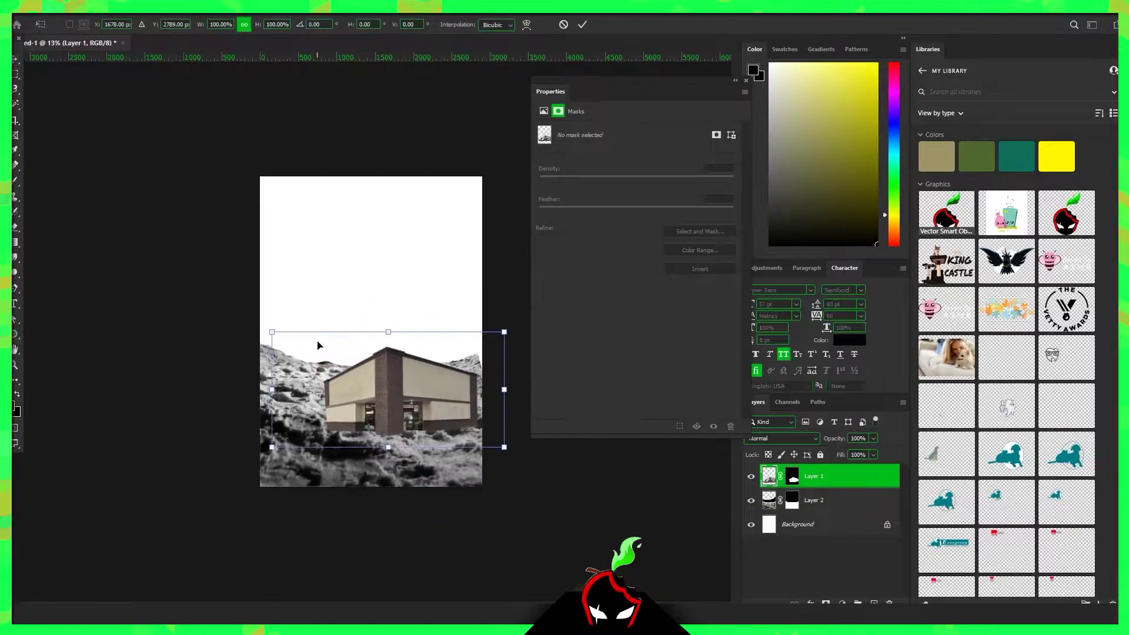
Apply the building's transform and paste the GameStop logo over the store
key("Return")
key("ctrl+v")
left_click_drag(377, 268, 400, 381)
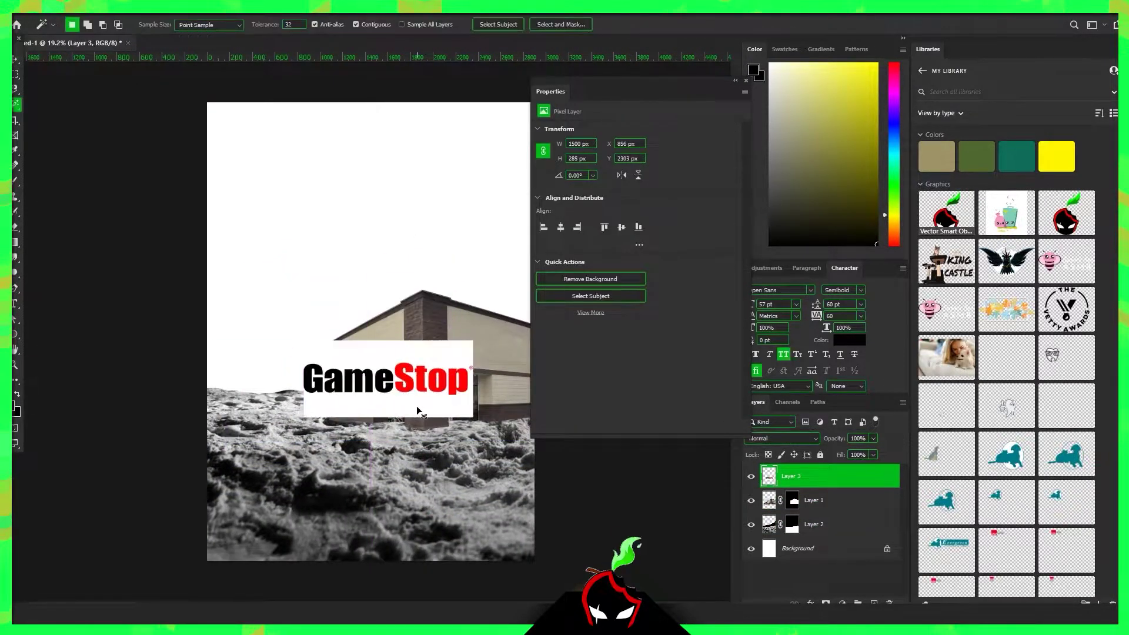
key("w")
scroll(358, 384, "up", 3)
scroll(357, 383, "up", 1)
scroll(330, 402, "down", 2)
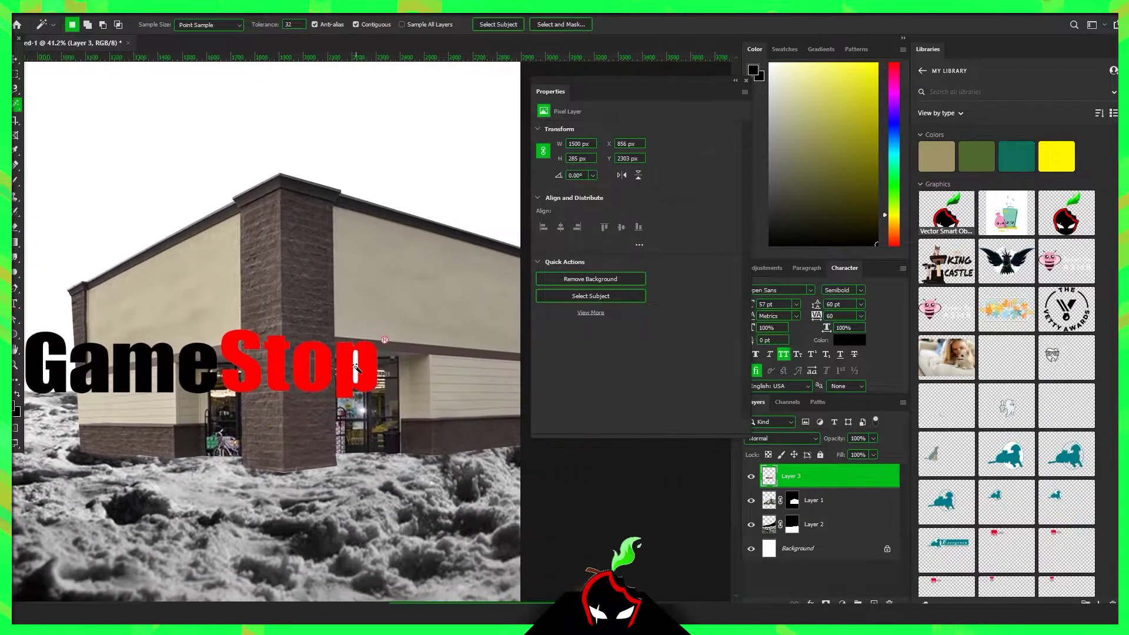
Duplicate the GameStop logo and skew the copy onto the left wall's perspective
key("ctrl+j")
key("ctrl+t")
mouse_move(378, 341)
left_mouse_down()
mouse_move(329, 294)
mouse_move(376, 306)
left_mouse_up()
scroll(261, 299, "up", 1)
left_click_drag(261, 298, 268, 257)
left_click_drag(235, 311, 241, 294)
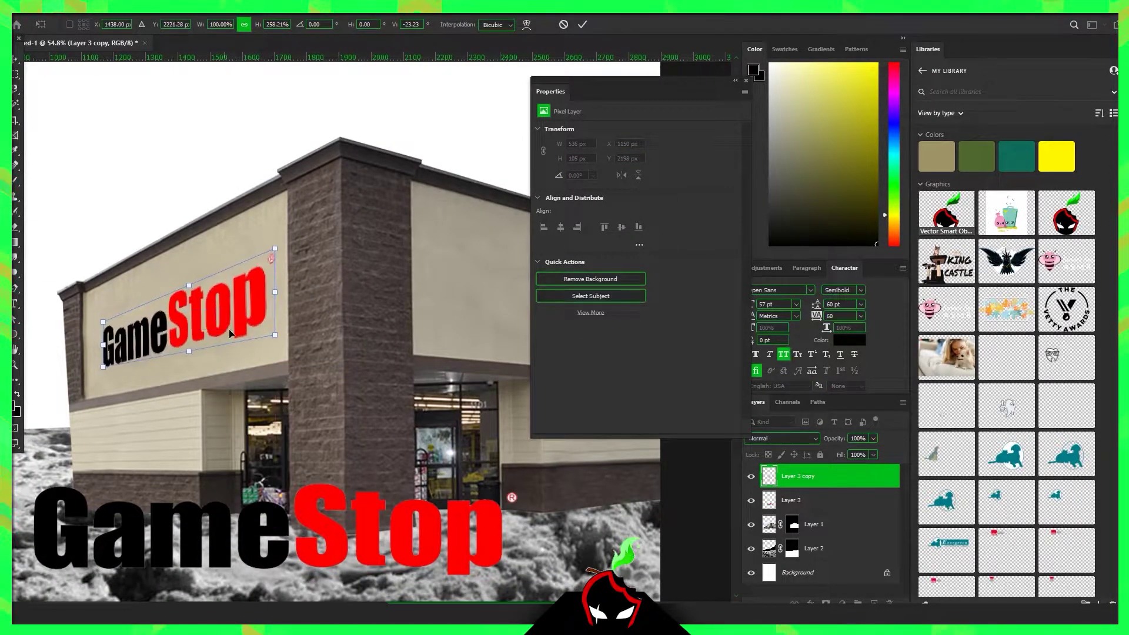
left_click(582, 24)
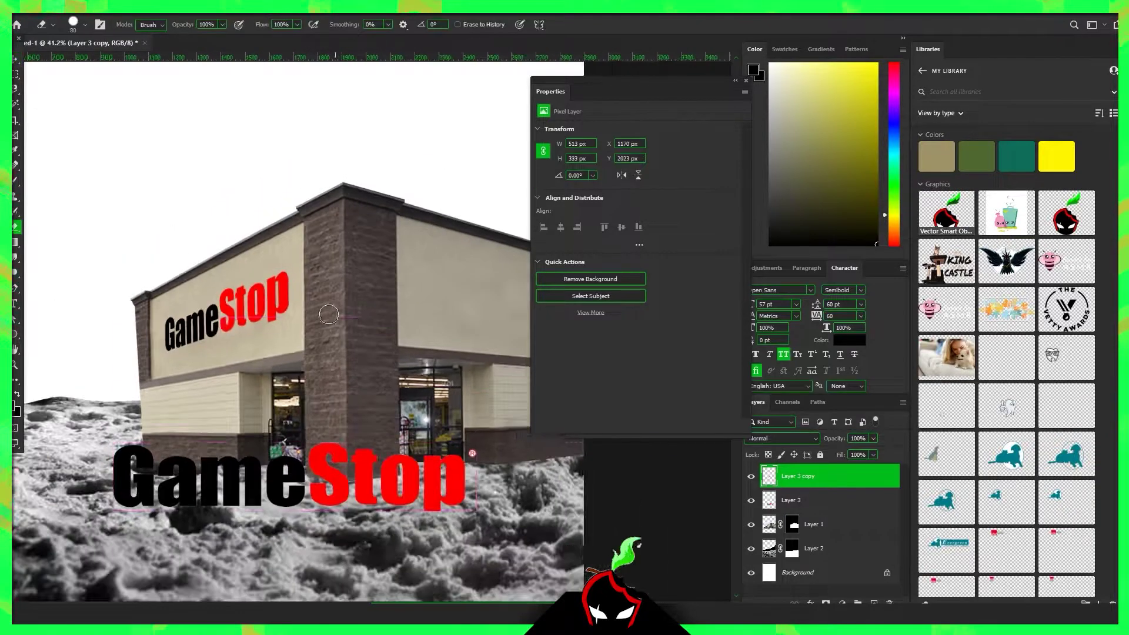
Place a second GameStop logo copy on the right wall, skewed vertically to match it
key("ctrl+j")
key("ctrl+t")
right_click(305, 291)
left_click(329, 352)
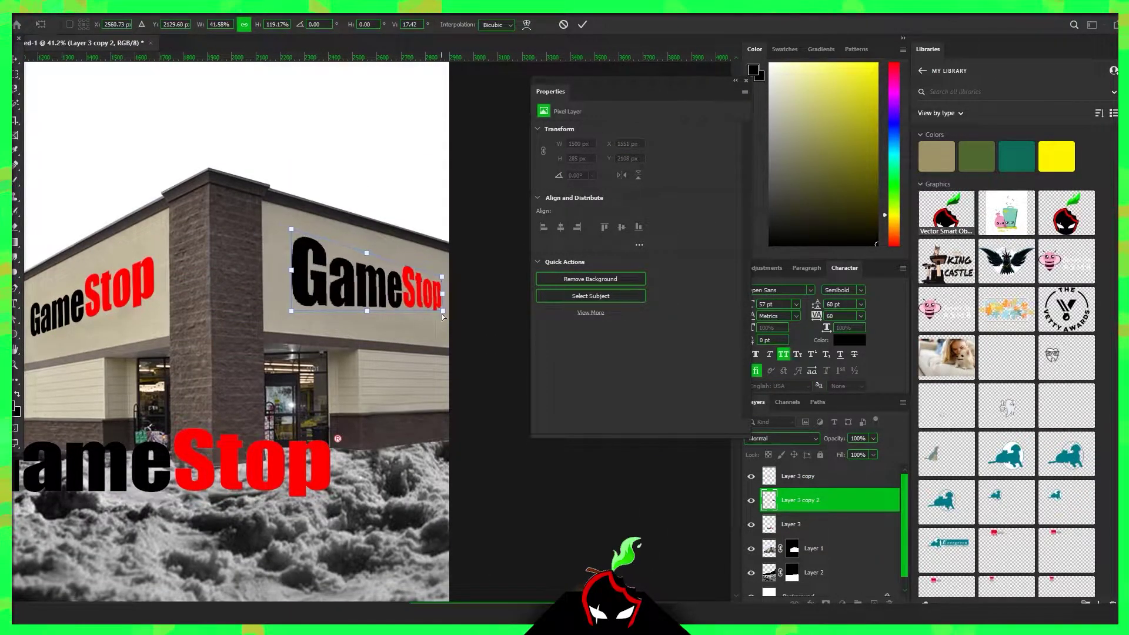
key("ctrl+z")
left_click_drag(334, 297, 352, 307)
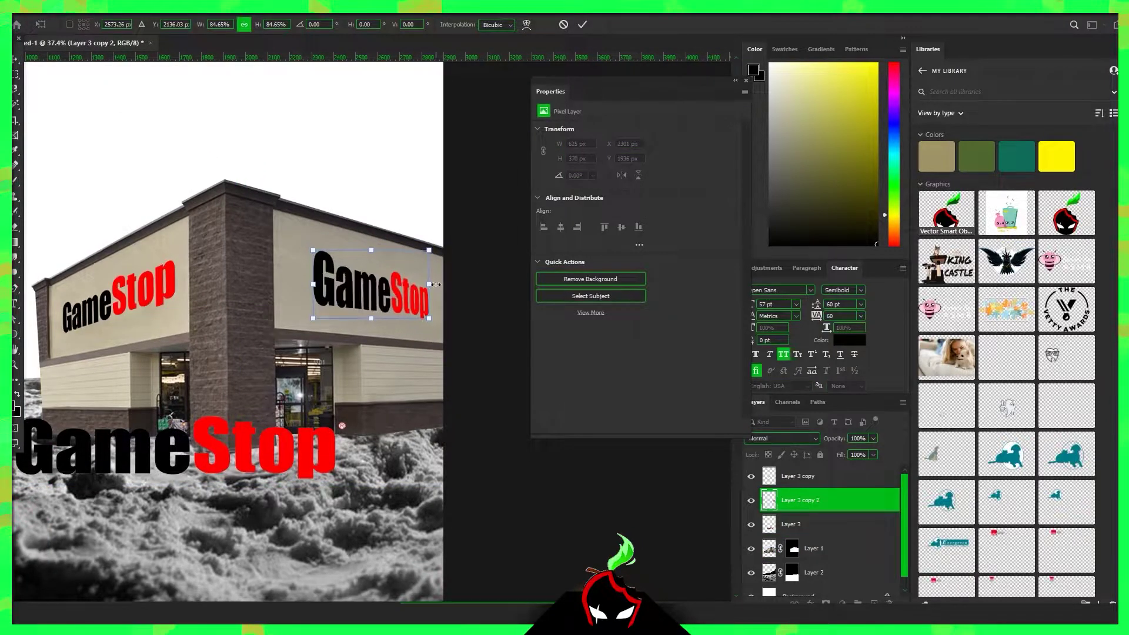
right_click(401, 297)
left_click(423, 338)
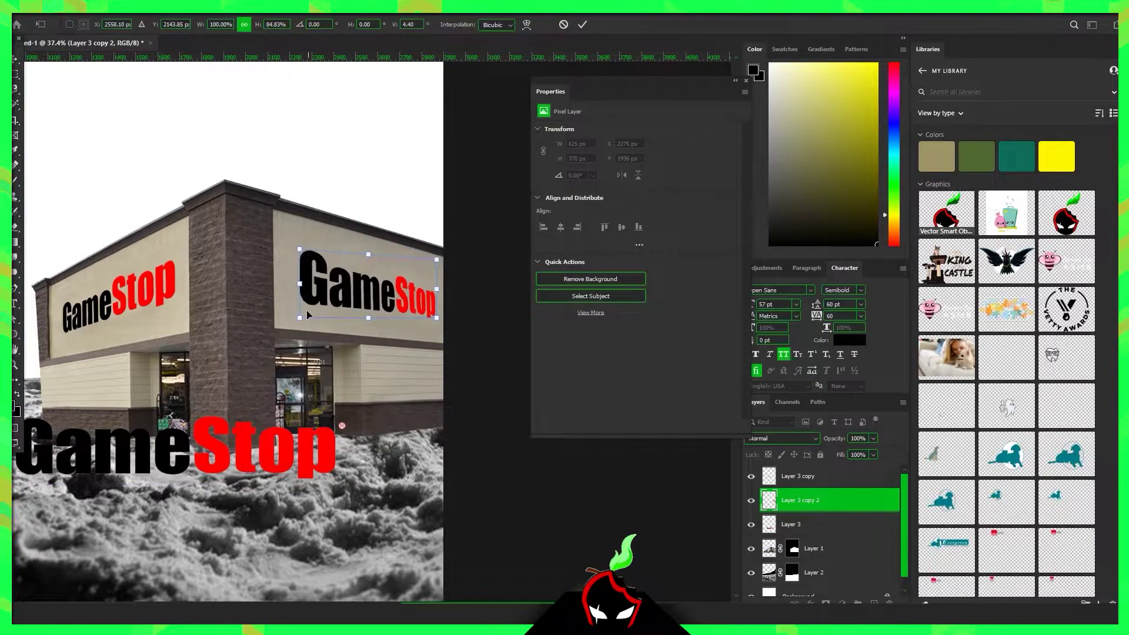
key("Return")
Slightly rotate the left-wall GameStop logo to refine its fit
scroll(432, 296, "down", 3, "alt")
left_click(293, 335, "ctrl")
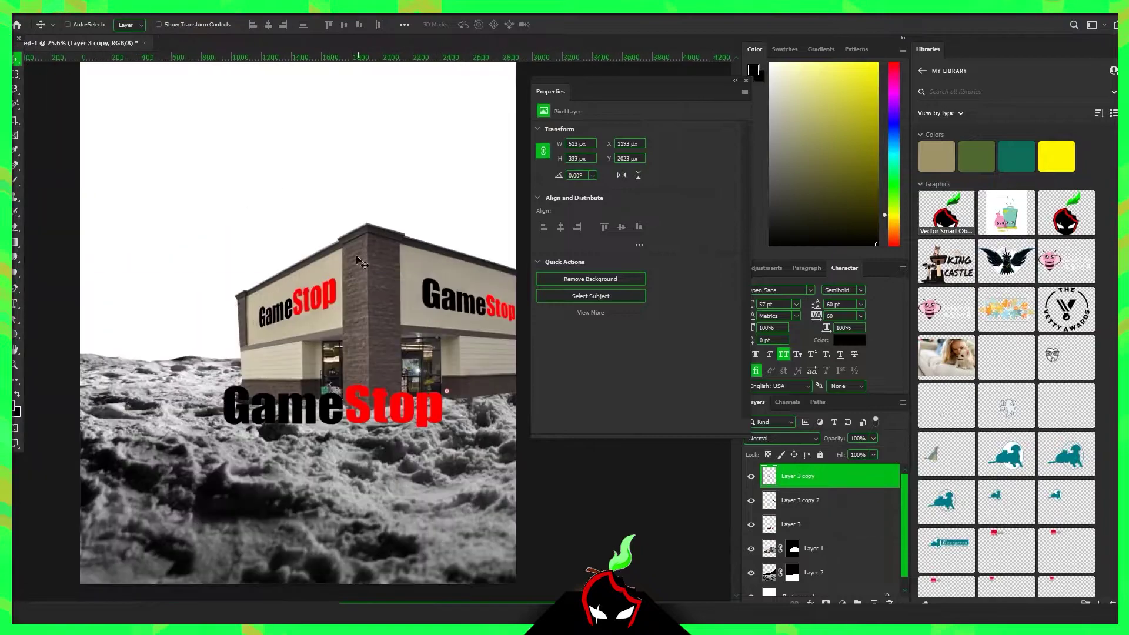
key("ctrl+t")
scroll(329, 294, "up", 3, "alt")
left_click_drag(339, 277, 343, 276)
scroll(305, 305, "up", 2)
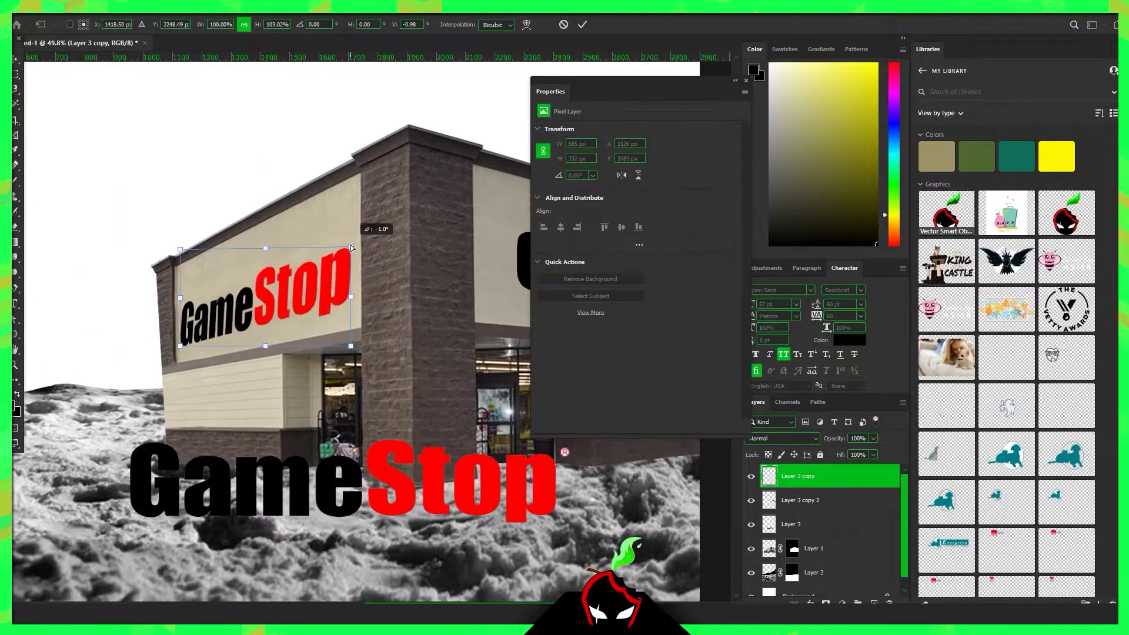
scroll(294, 323, "right", 2)
key("Return")
scroll(306, 306, "up", 2, "alt")
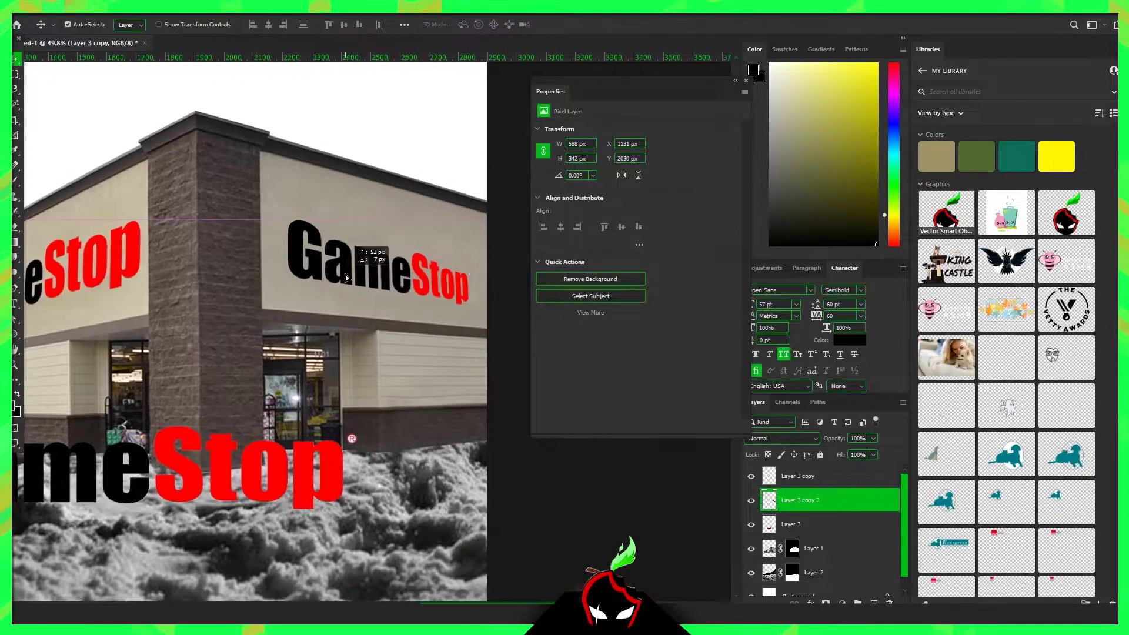
left_click(354, 320, "ctrl")
scroll(354, 320, "down", 3, "alt")
Enlarge the rocket, unlock the Background and paint it black behind the Earth
left_click_drag(355, 321, 411, 446)
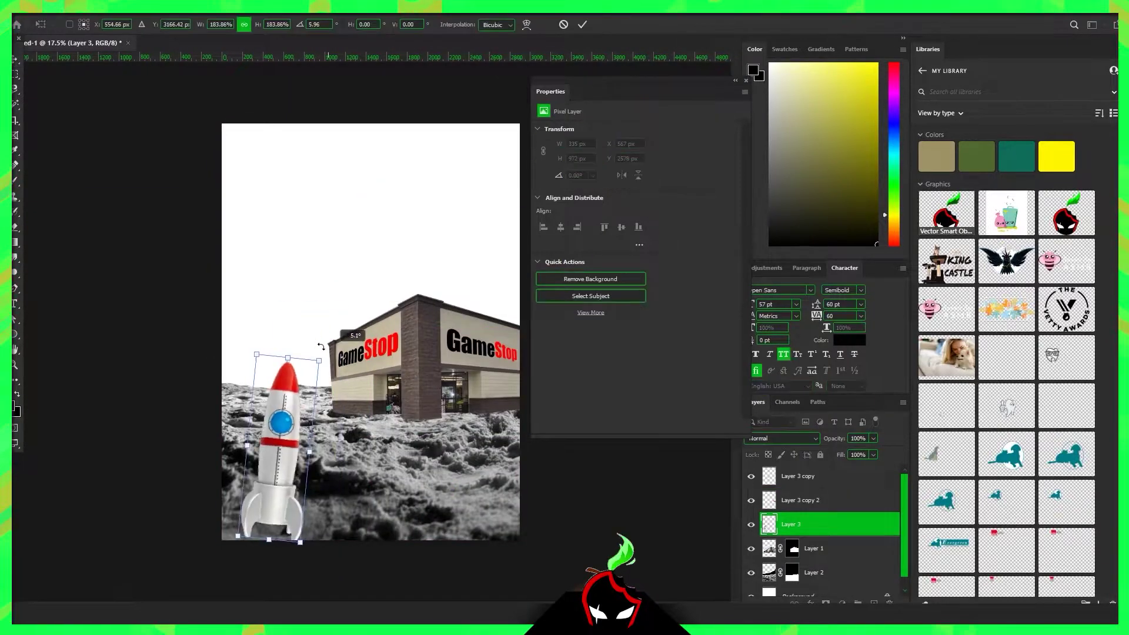
scroll(432, 462, "up", 3)
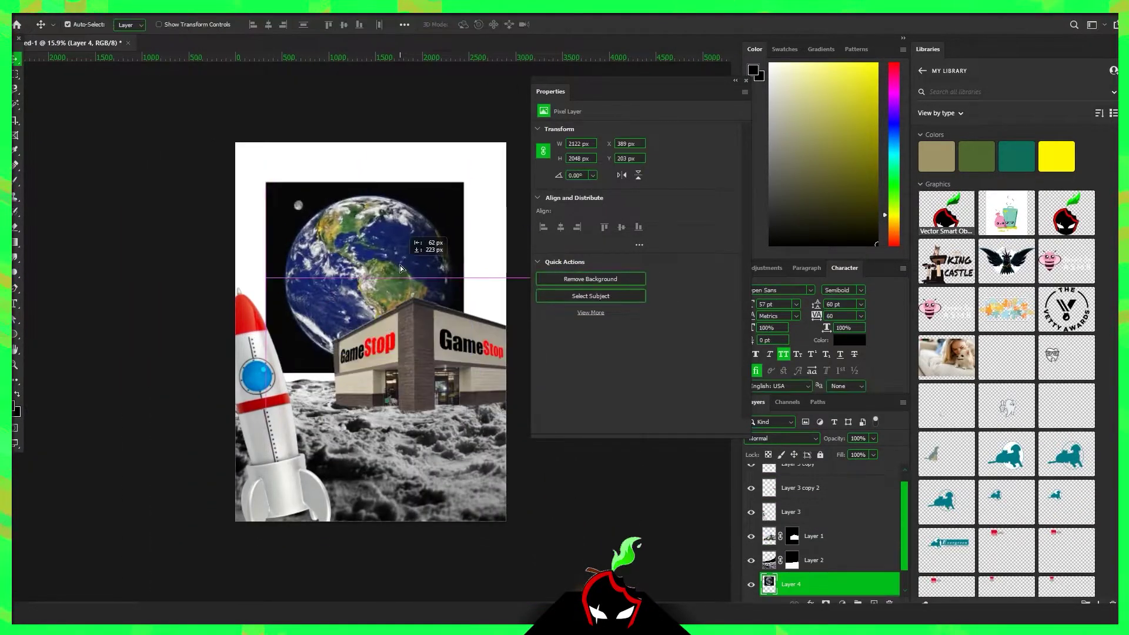
left_click(887, 584)
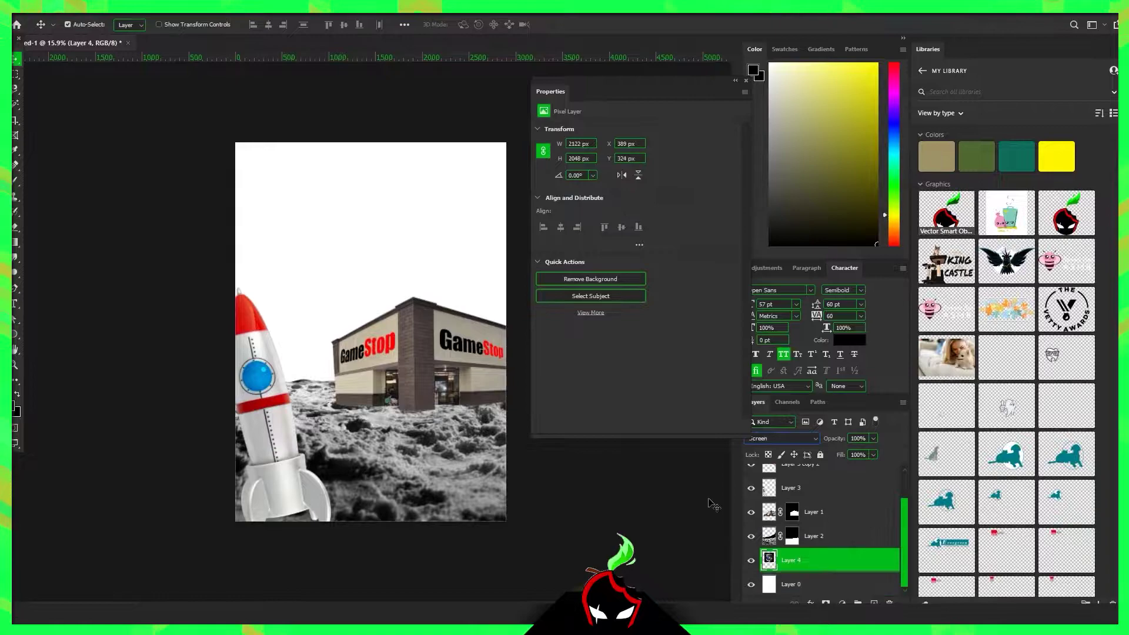
key("b")
left_click(823, 583)
left_click_drag(364, 235, 48, 449)
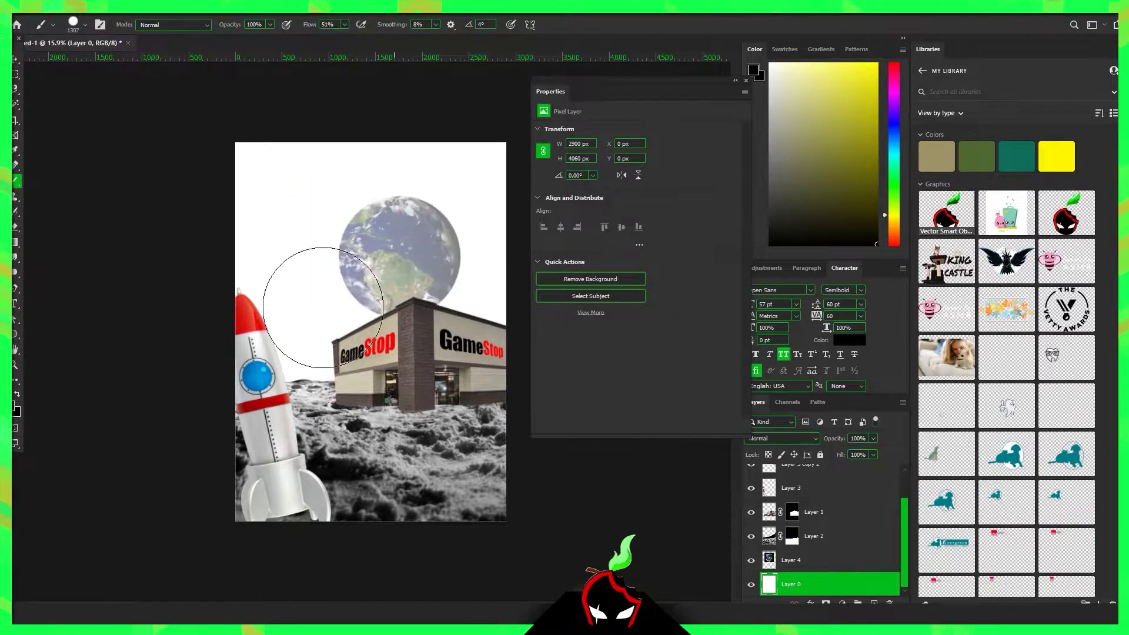
Erase stray grey spots from the Earth's sky and clear the selection
key("v")
left_click(301, 182)
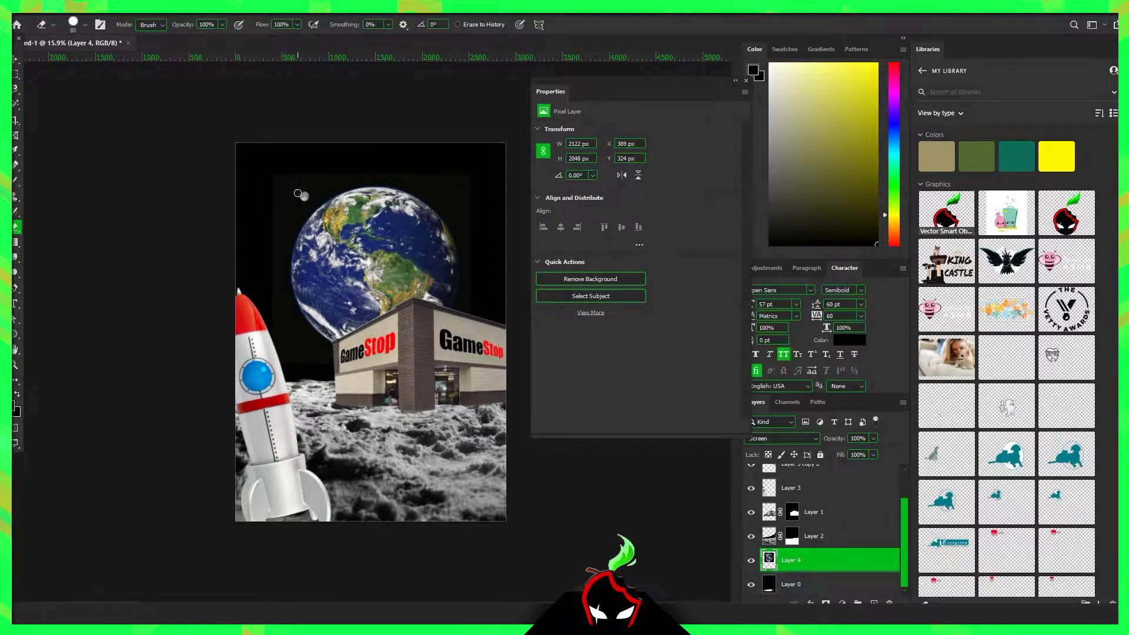
left_click(300, 195)
key("ctrl+minus")
key("w")
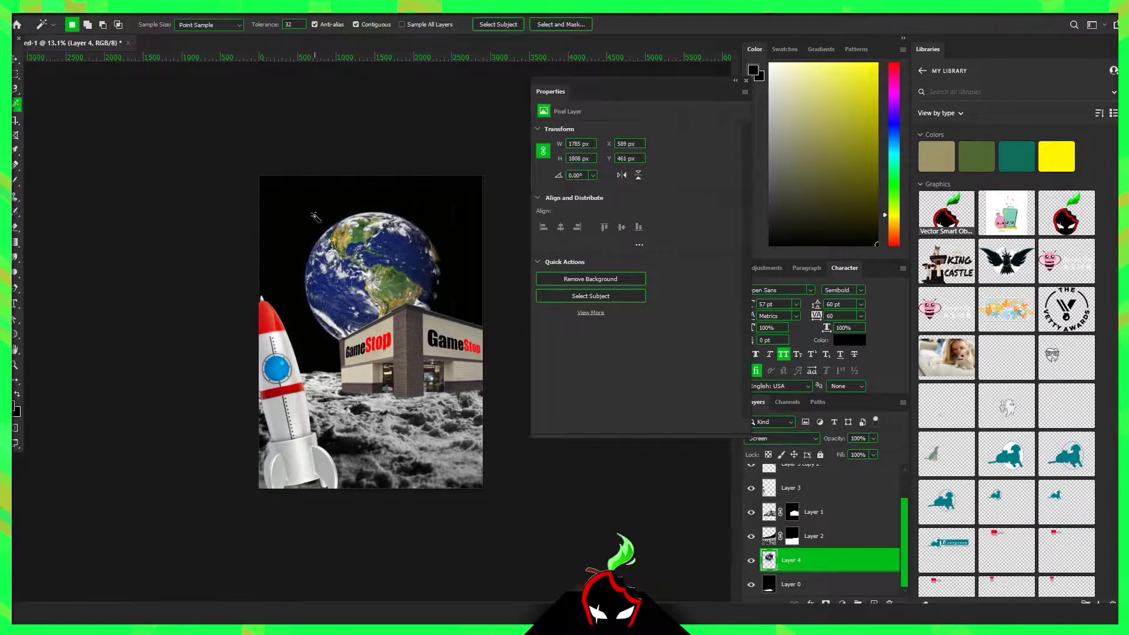
key("ctrl+d")
key("v")
key("ctrl+0")
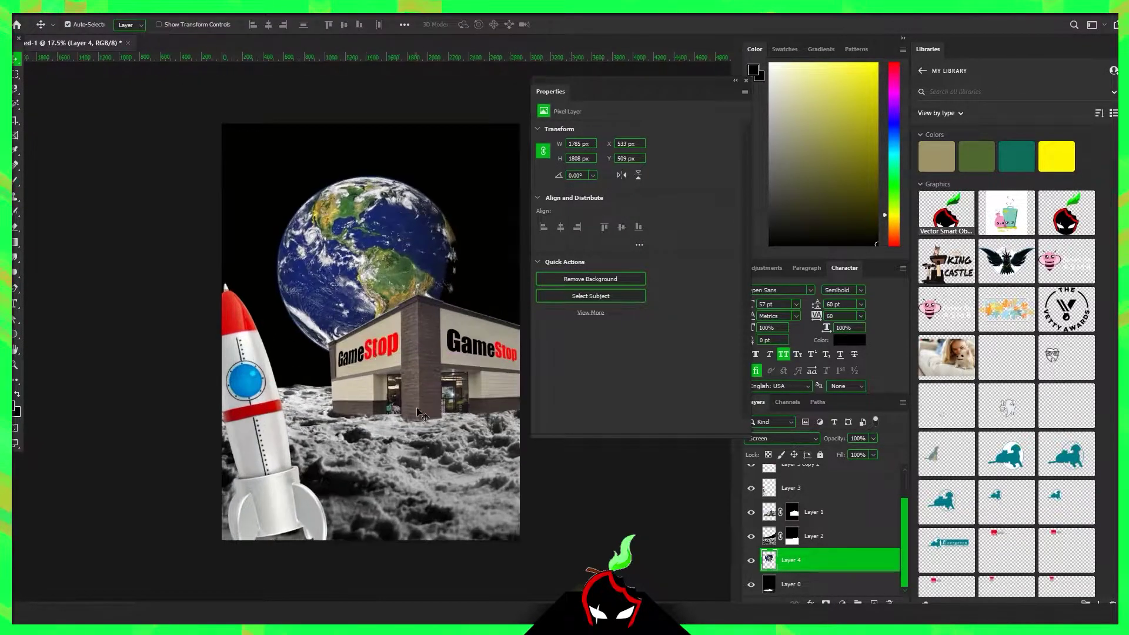
left_click(811, 535)
scroll(372, 337, "up", 3)
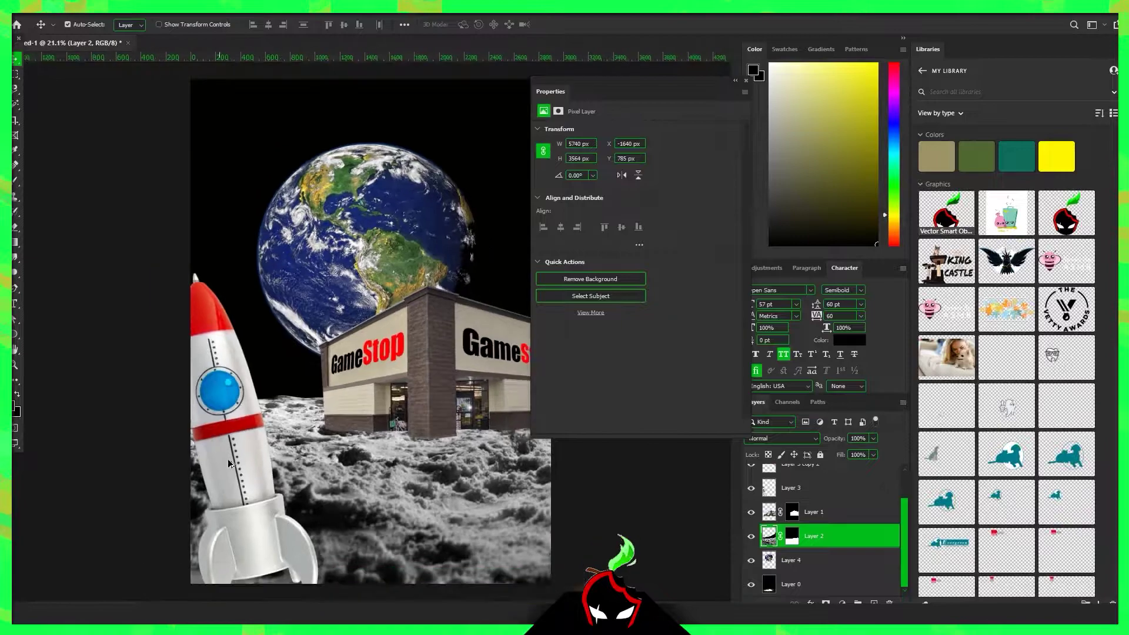
Stack the moon surface copy above the rocket and invert its mask to hide it
left_click(442, 542)
left_click(335, 512)
left_click_drag(803, 552, 811, 477)
left_click(790, 487)
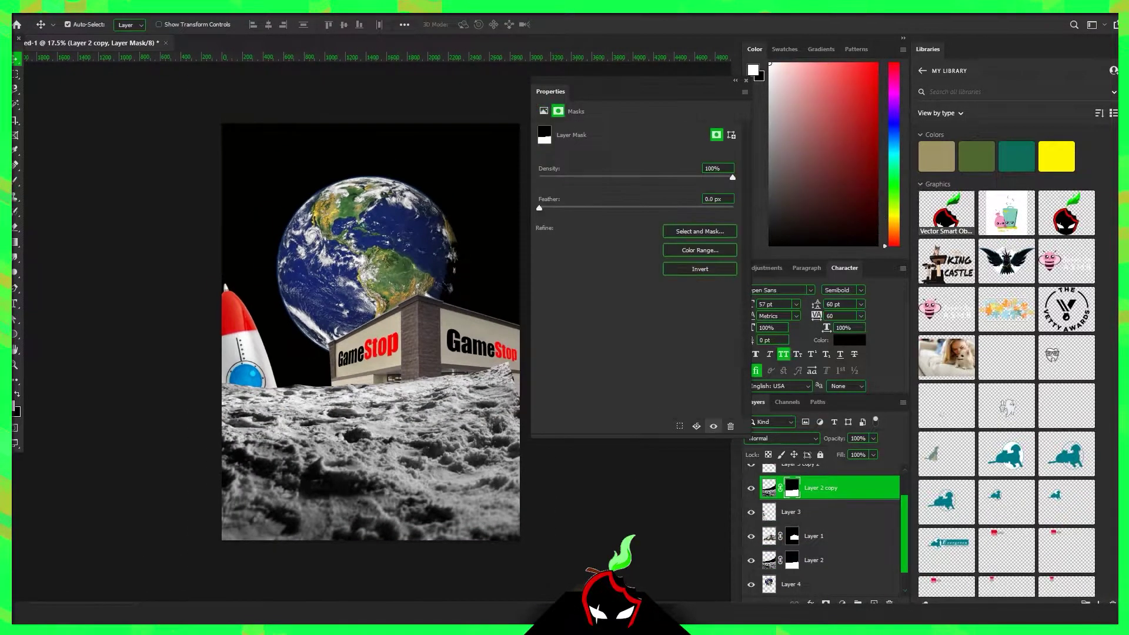
key("ctrl+i")
key("b")
key("x")
Paint white at 100% flow on the mask around the rocket's base
scroll(314, 521, "up", 1)
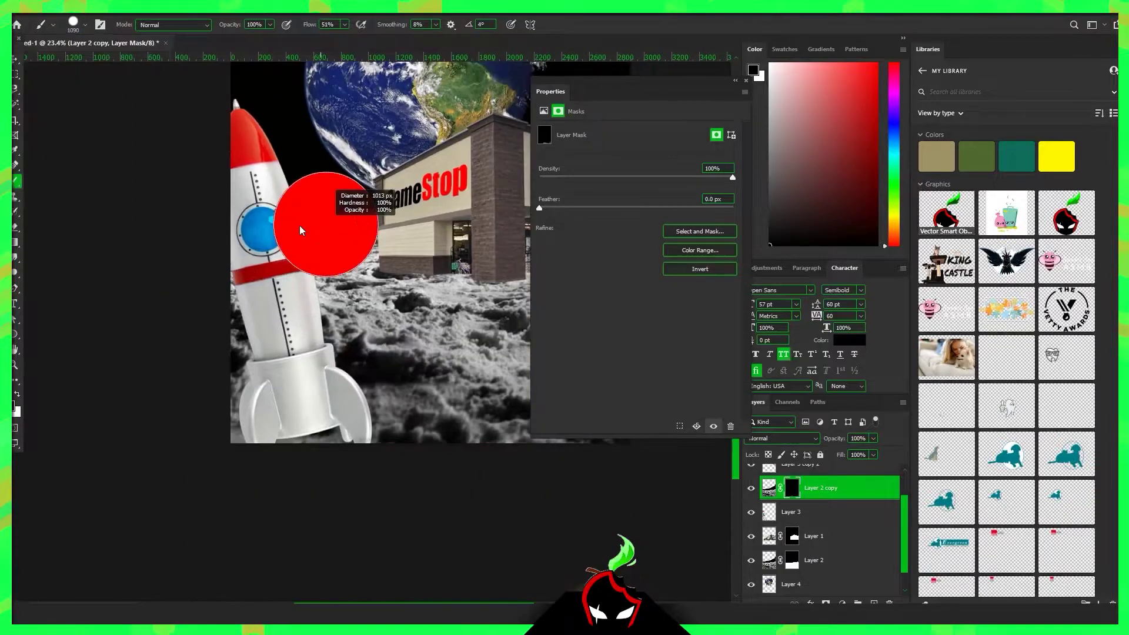
scroll(260, 416, "up", 3)
left_click_drag(349, 39, 377, 39)
scroll(295, 427, "up", 2)
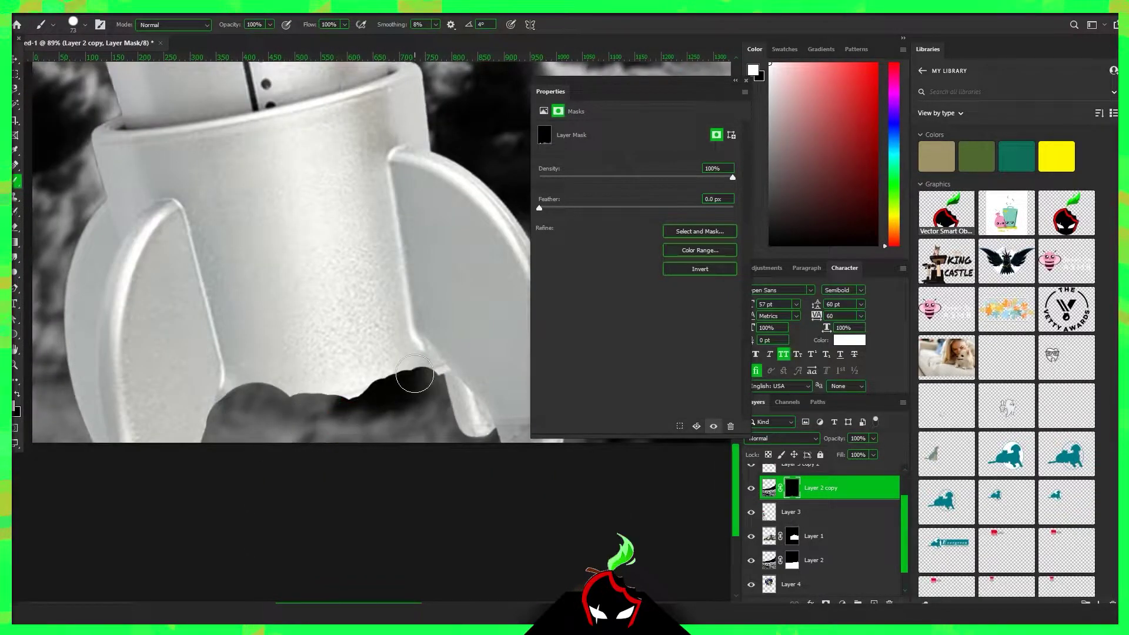
scroll(415, 374, "down", 2)
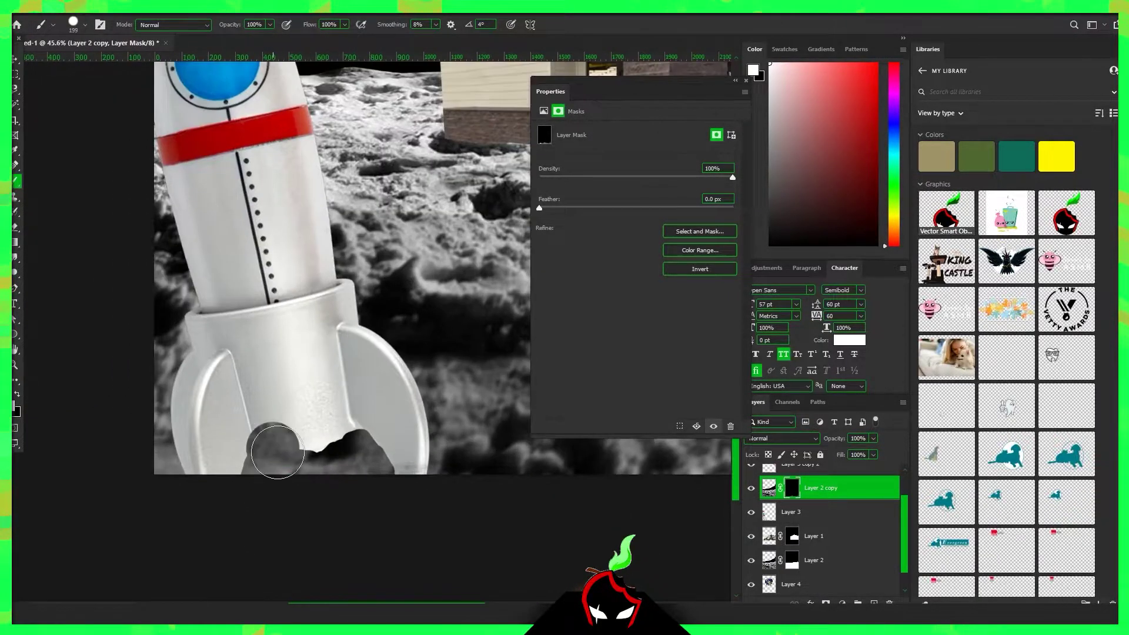
scroll(255, 453, "up", 1)
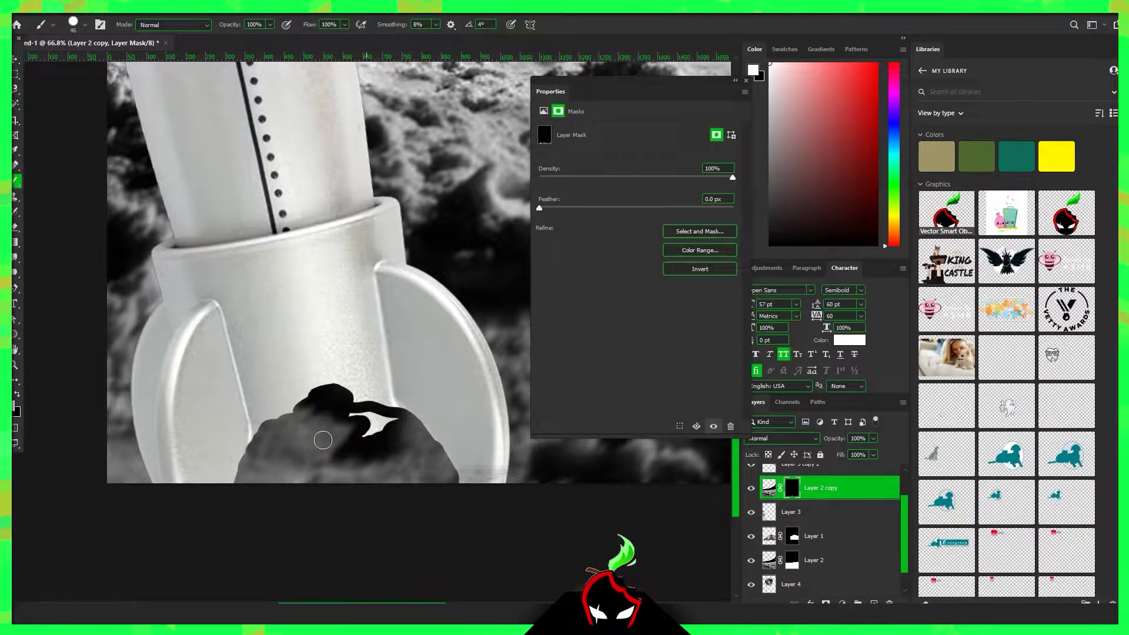
scroll(323, 439, "down", 3)
scroll(323, 440, "down", 3)
Darken the ground behind the store with a -5.94 Exposure layer on an inverted mask
key("v")
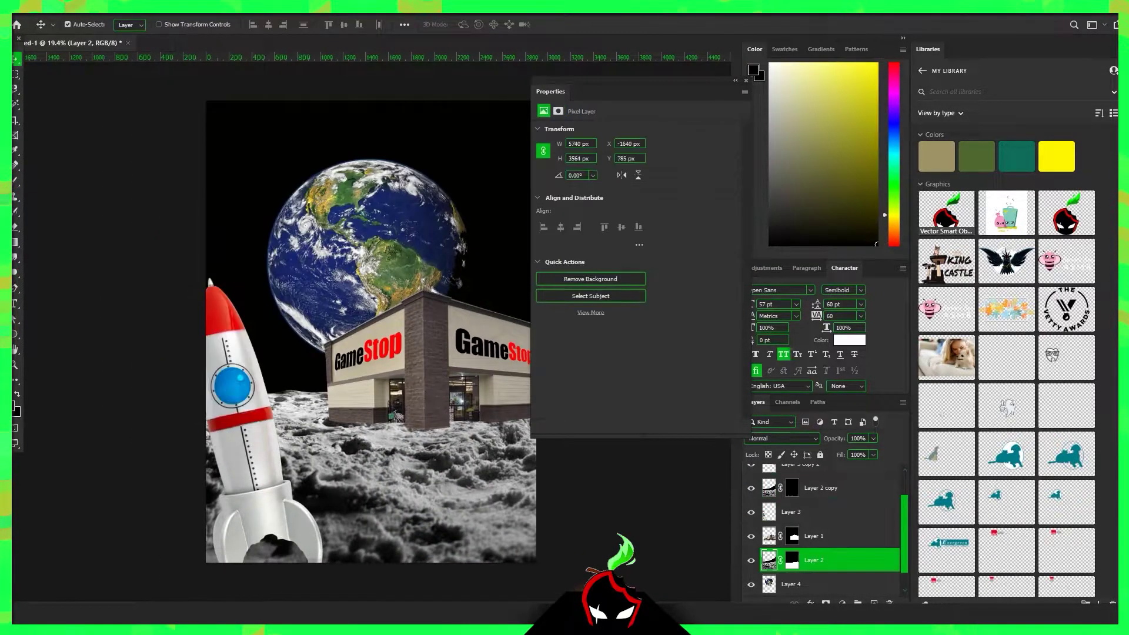
key("Return")
left_click_drag(636, 160, 573, 159)
key("ctrl+i")
key("b")
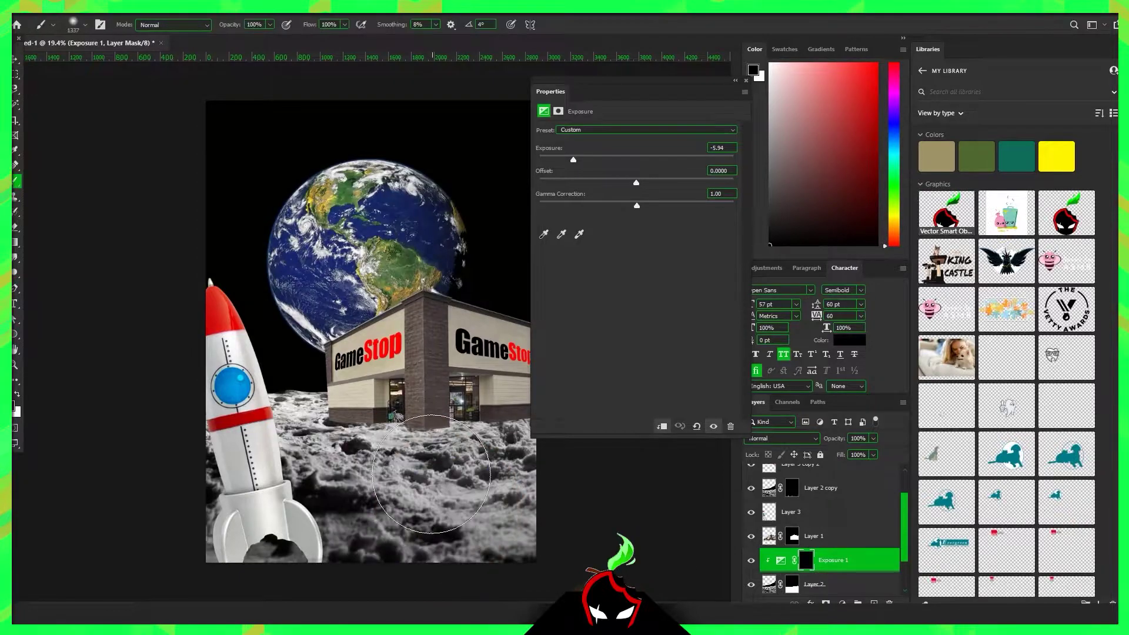
key("x")
left_click_drag(517, 447, 358, 467)
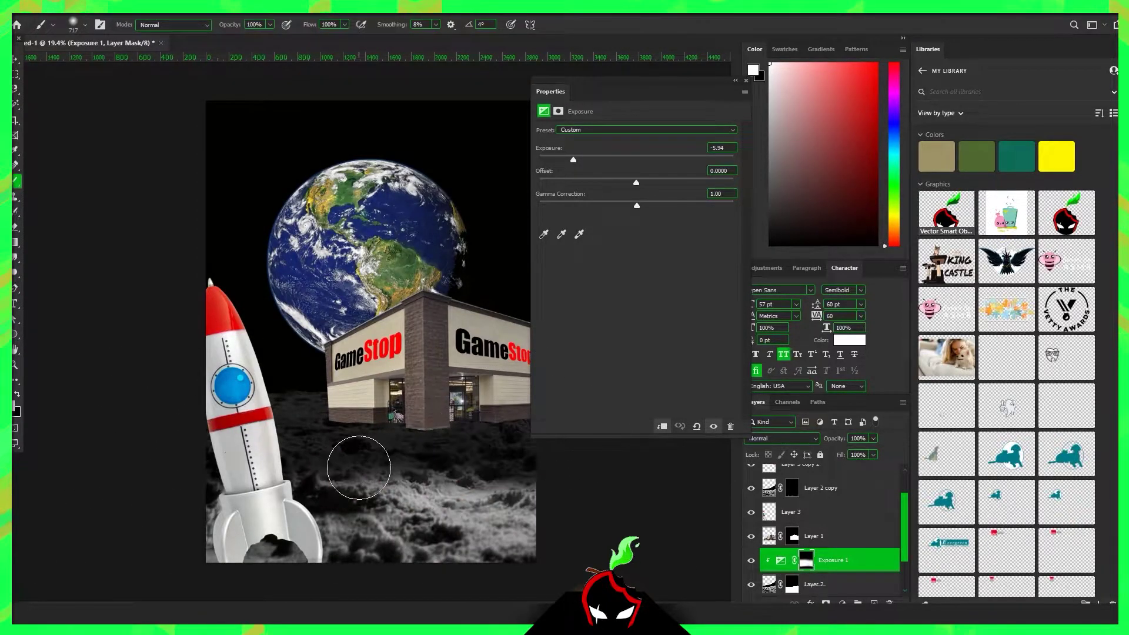
Darken the ground beneath the store further and restore brightness near the rocket
scroll(268, 529, "up", 1)
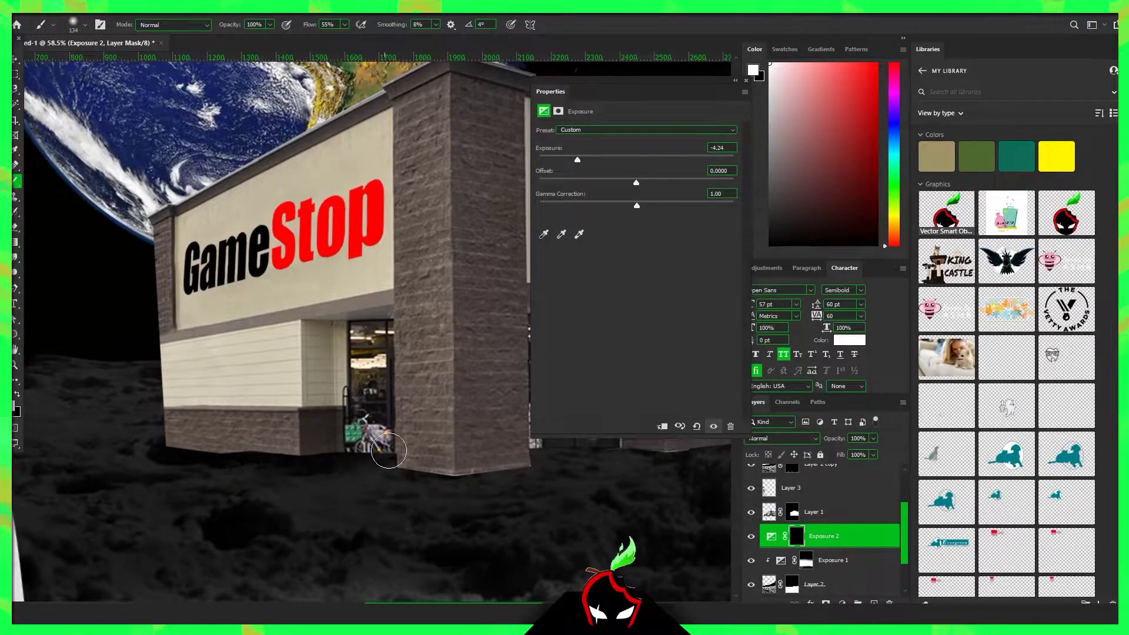
scroll(388, 450, "down", 3)
scroll(372, 466, "down", 2)
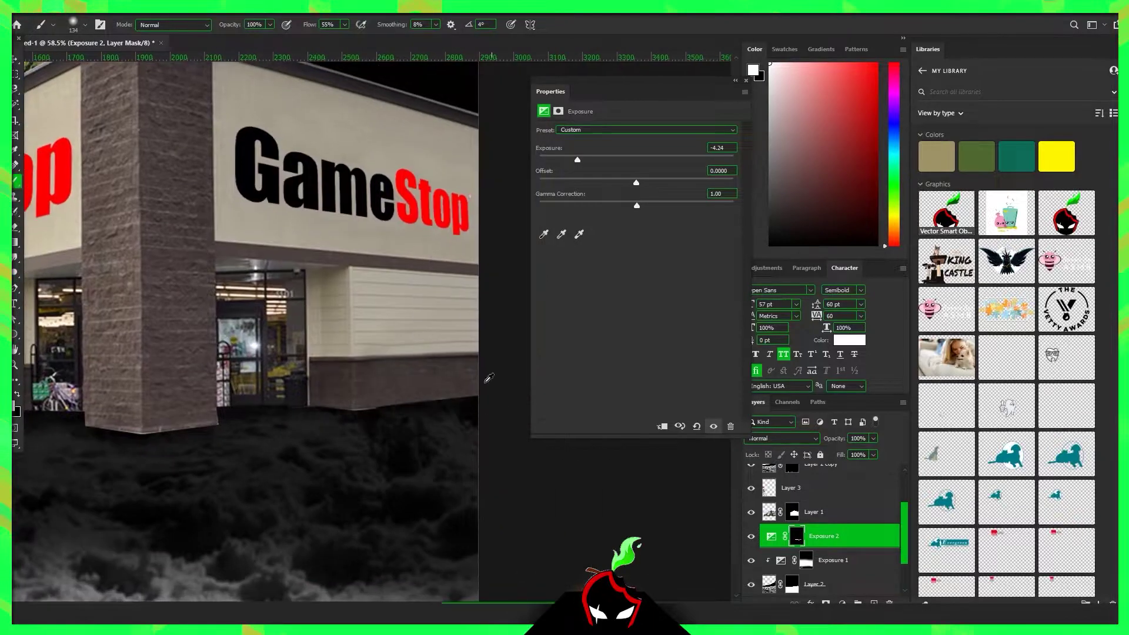
left_click_drag(577, 159, 560, 159)
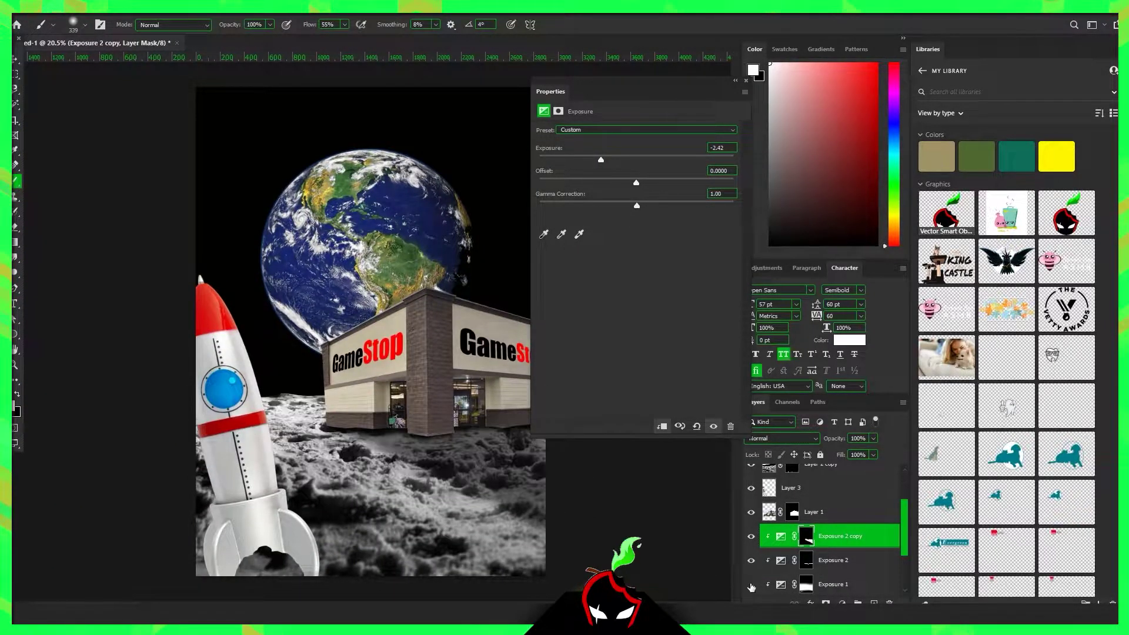
key("alt+bracketleft")
key("alt+bracketleft")
mouse_move(294, 383)
left_mouse_down()
mouse_move(264, 447)
mouse_move(453, 575)
mouse_move(480, 550)
left_mouse_up()
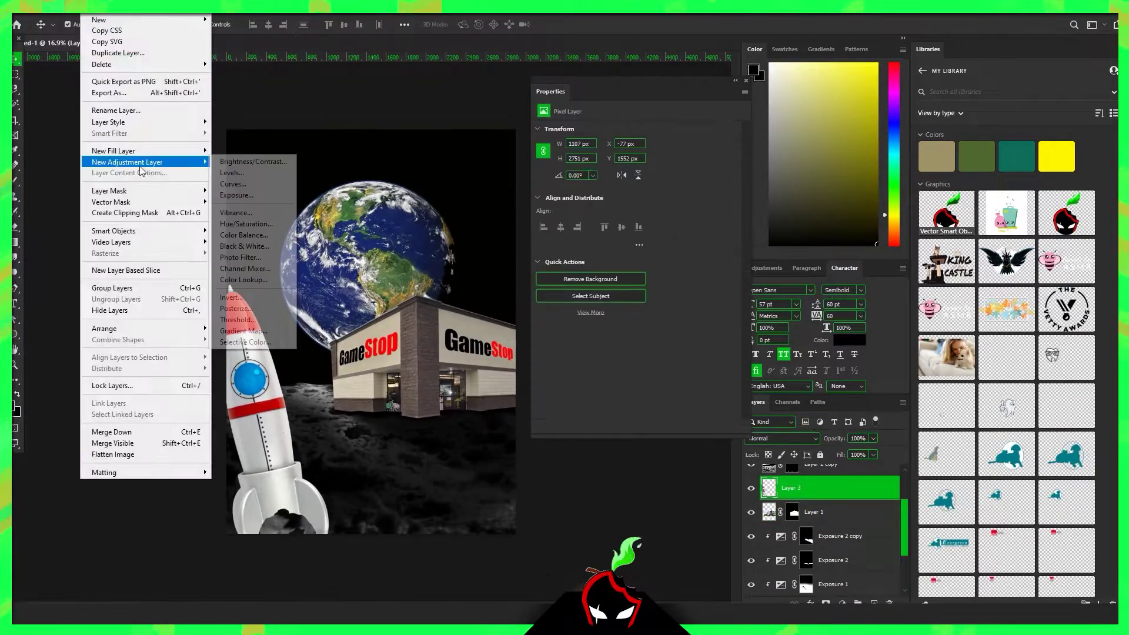
Add an Exposure layer at -9.82 clipped to the rocket layer
left_click(236, 195)
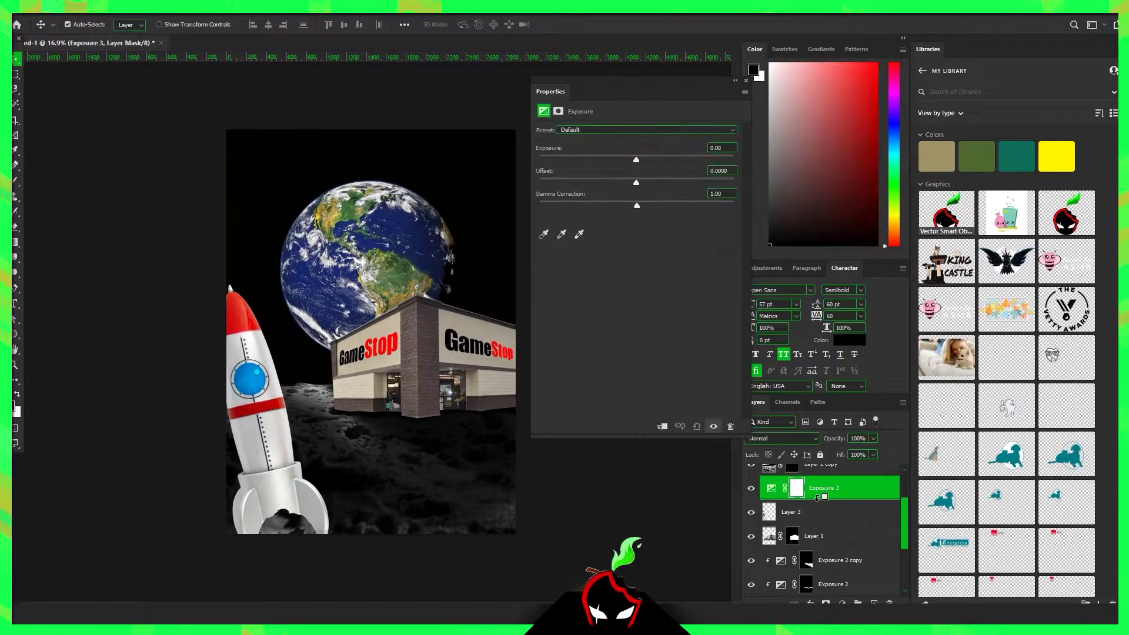
key("ctrl+alt+g")
left_click_drag(636, 159, 563, 159)
key("b")
scroll(233, 486, "up", 2)
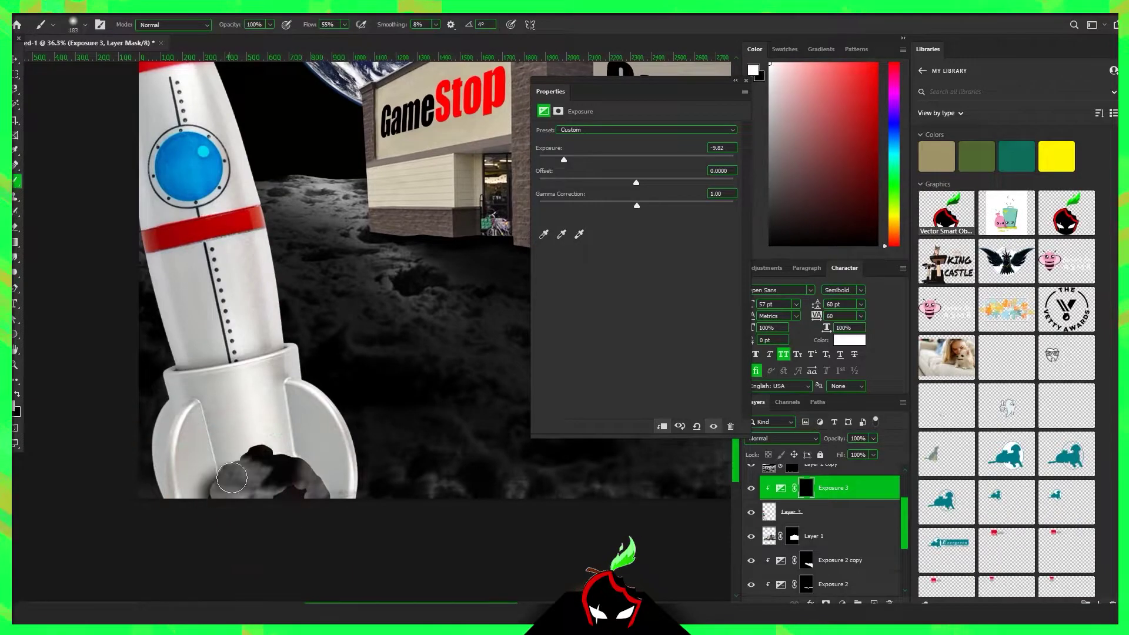
Duplicate the rocket's Exposure layer at -3.60 and paint shading along the rocket's edges
key("ctrl+0")
key("ctrl+j")
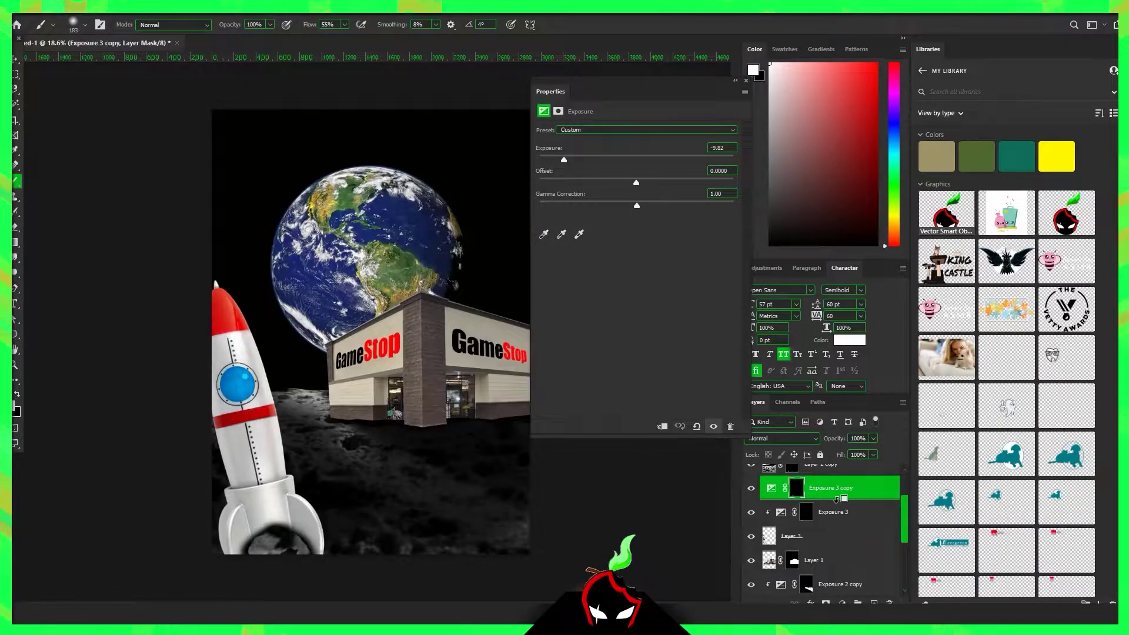
left_click_drag(247, 352, 277, 529)
left_click_drag(600, 160, 583, 159)
scroll(189, 297, "up", 2)
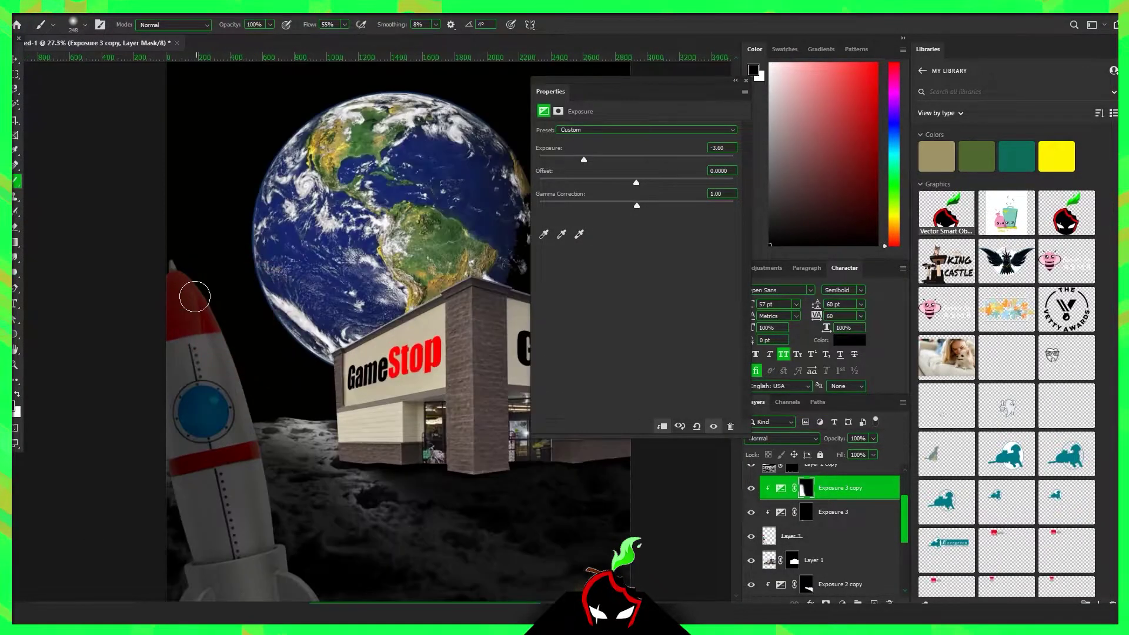
key("x")
mouse_move(189, 298)
left_mouse_down()
mouse_move(254, 317)
mouse_move(194, 181)
left_mouse_up()
key("x")
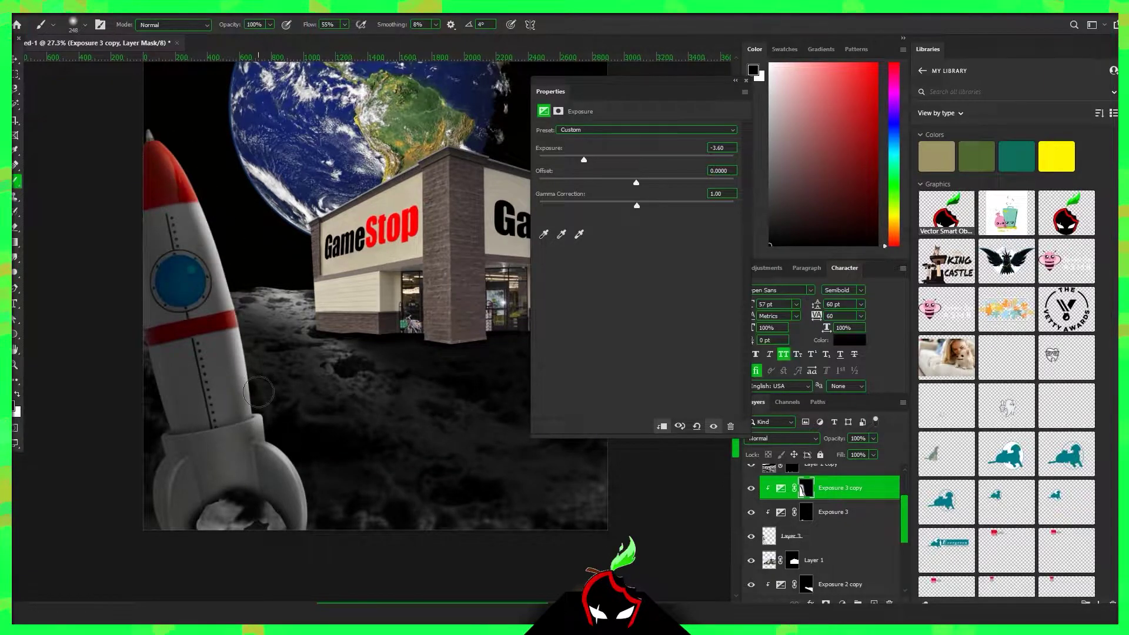
Review the shaded rocket, then select Layer 1, the store image, with the Move tool
scroll(258, 392, "up", 4)
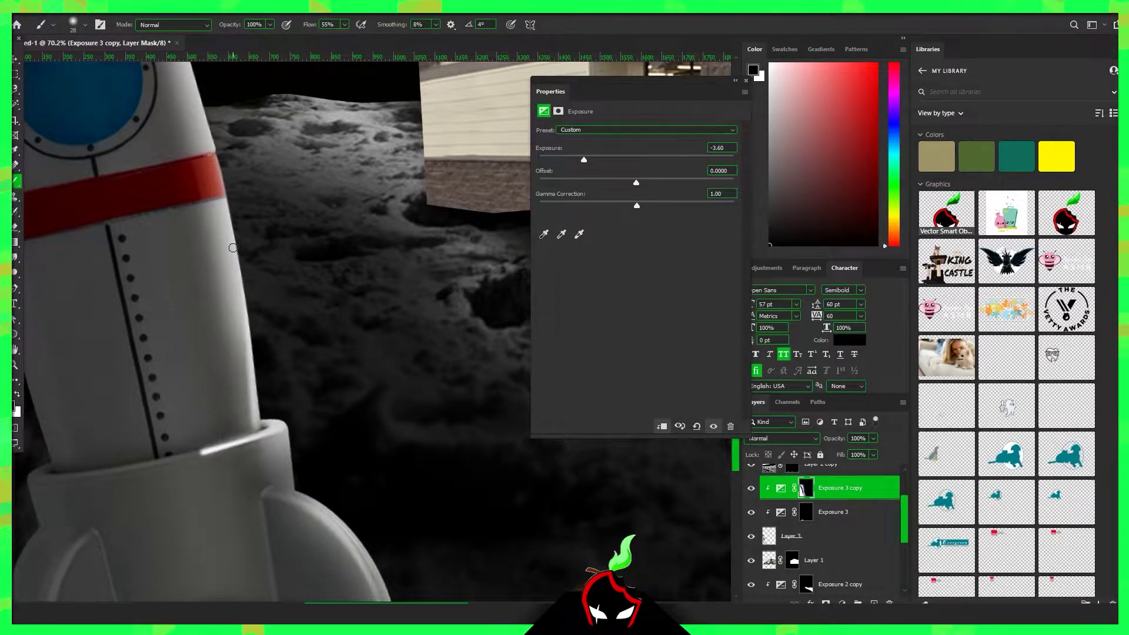
scroll(233, 247, "down", 3)
scroll(324, 318, "up", 2)
scroll(338, 445, "down", 5)
scroll(338, 446, "right", 2)
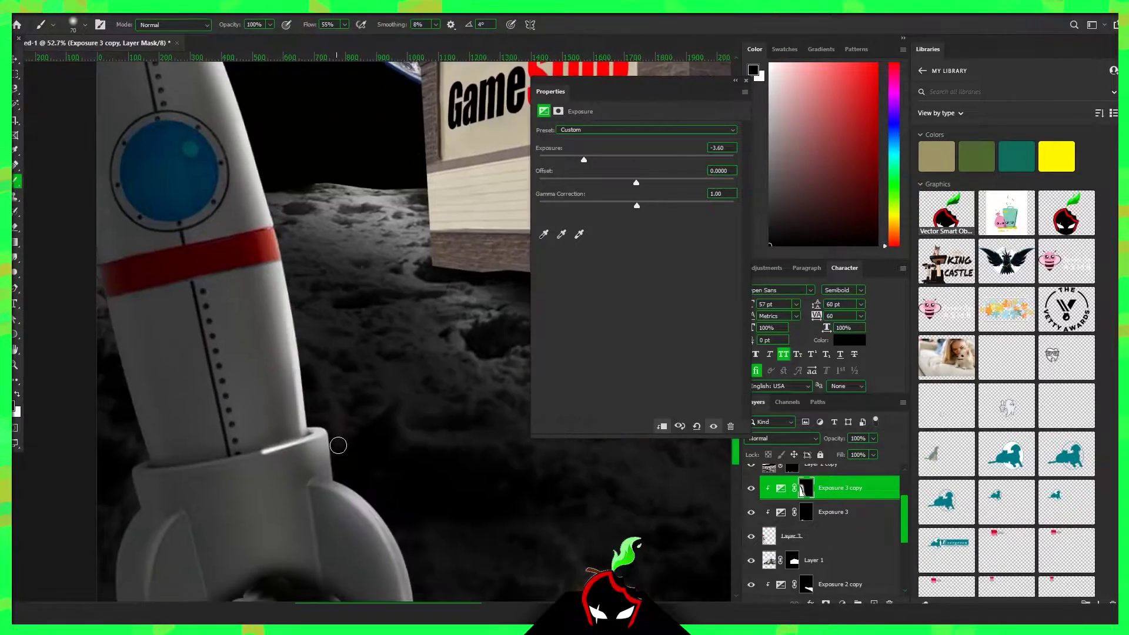
scroll(327, 431, "down", 3)
scroll(327, 432, "right", 1)
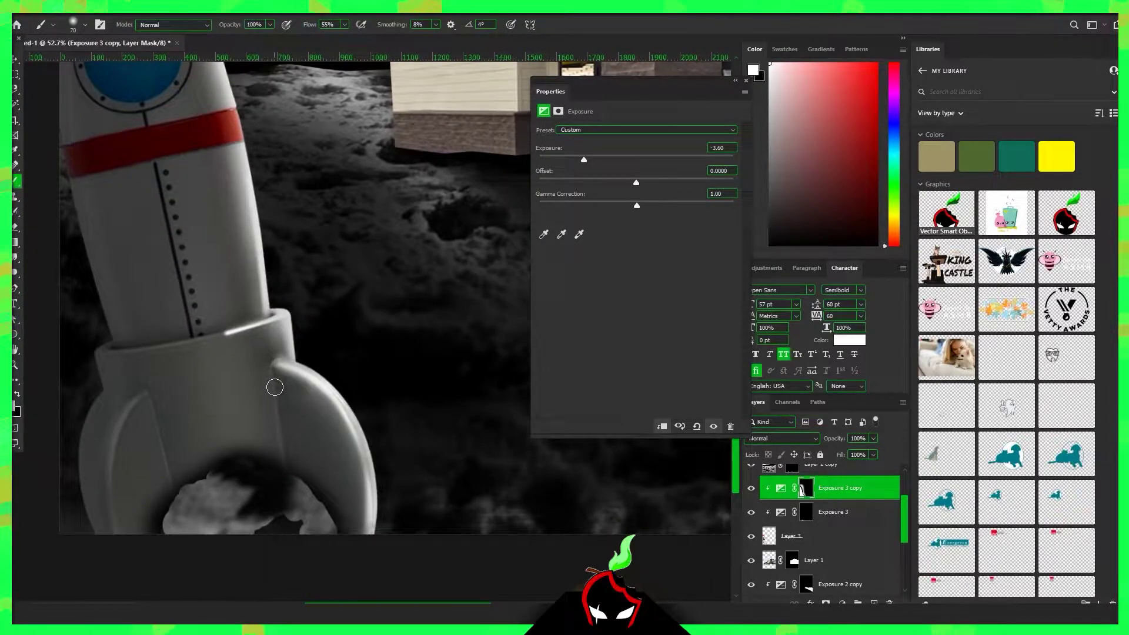
scroll(347, 490, "down", 3)
scroll(348, 491, "down", 2)
key("v")
left_click(426, 352)
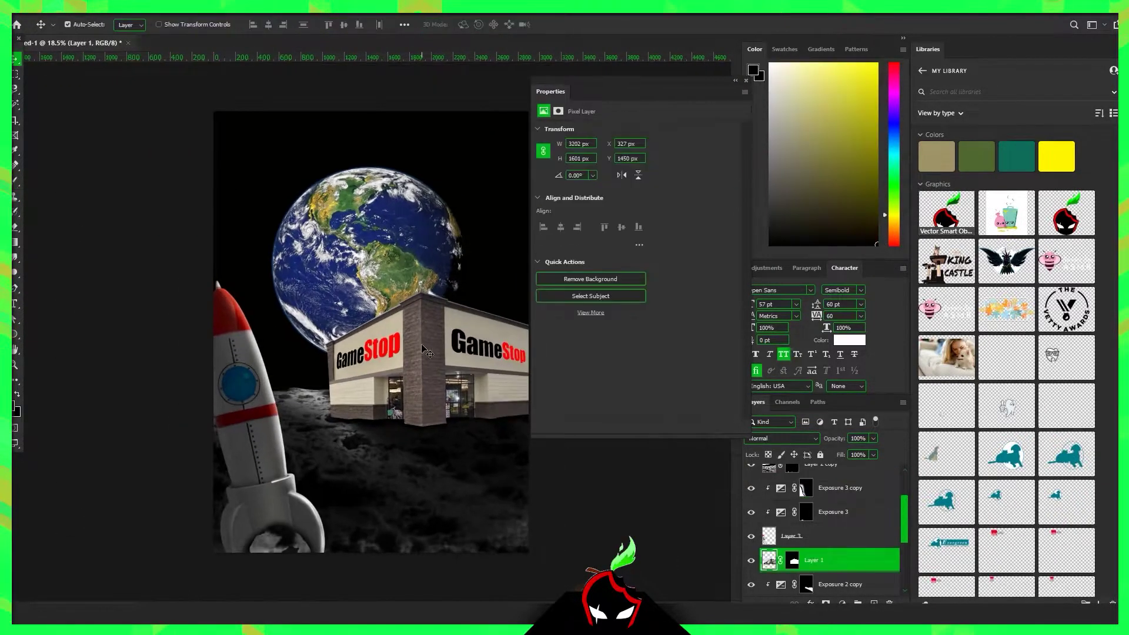
scroll(426, 352, "up", 1)
left_click(500, 418)
scroll(387, 462, "down", 1)
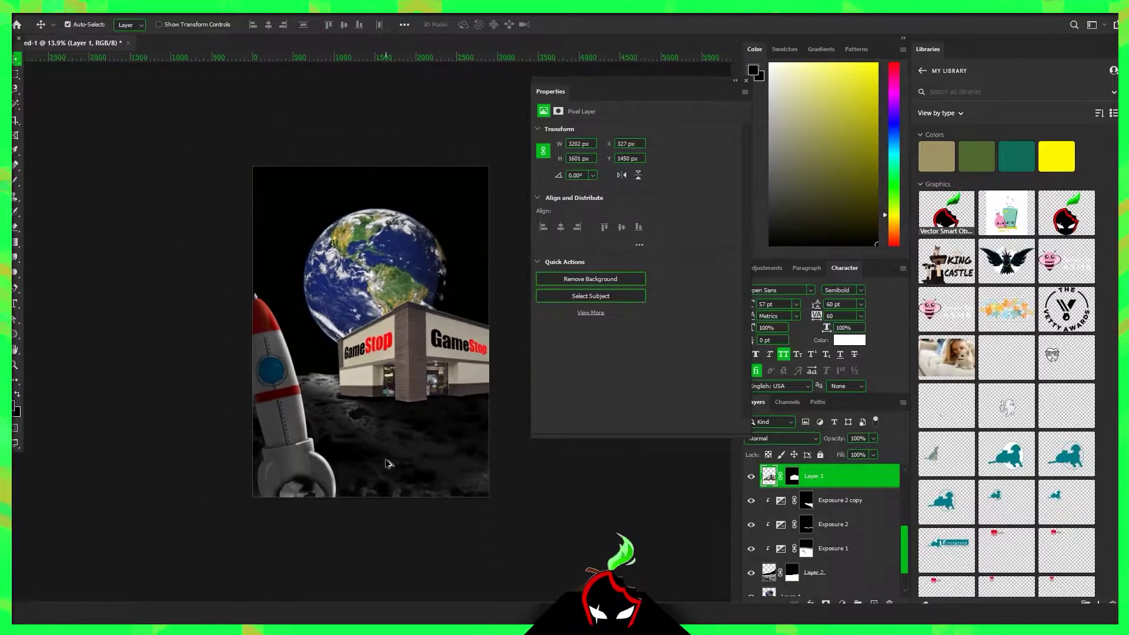
Add an exposure adjustment clipped to the Earth, darken it, and invert its mask
left_click(253, 182)
left_click_drag(636, 160, 573, 160)
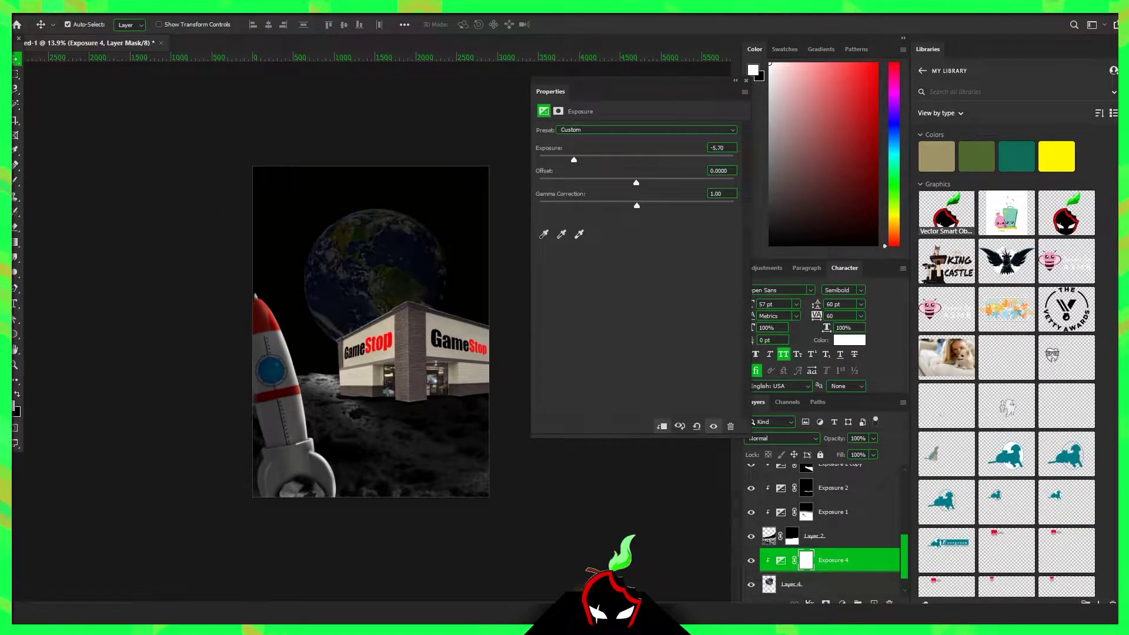
key("ctrl+i")
Colorize the Earth a saturated blue with a Hue/Saturation adjustment and enlarge the brush
key("ctrl+i")
key("b")
key("x")
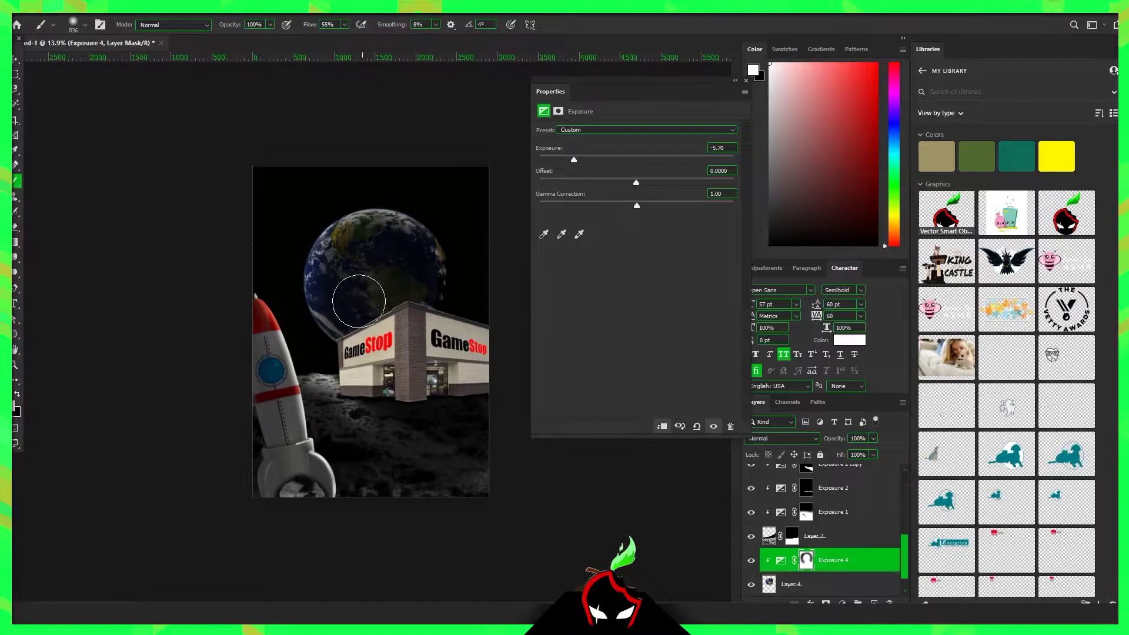
left_click(251, 214)
mouse_move(644, 194)
left_mouse_down()
mouse_move(676, 198)
mouse_move(651, 221)
left_mouse_up()
key("ctrl+i")
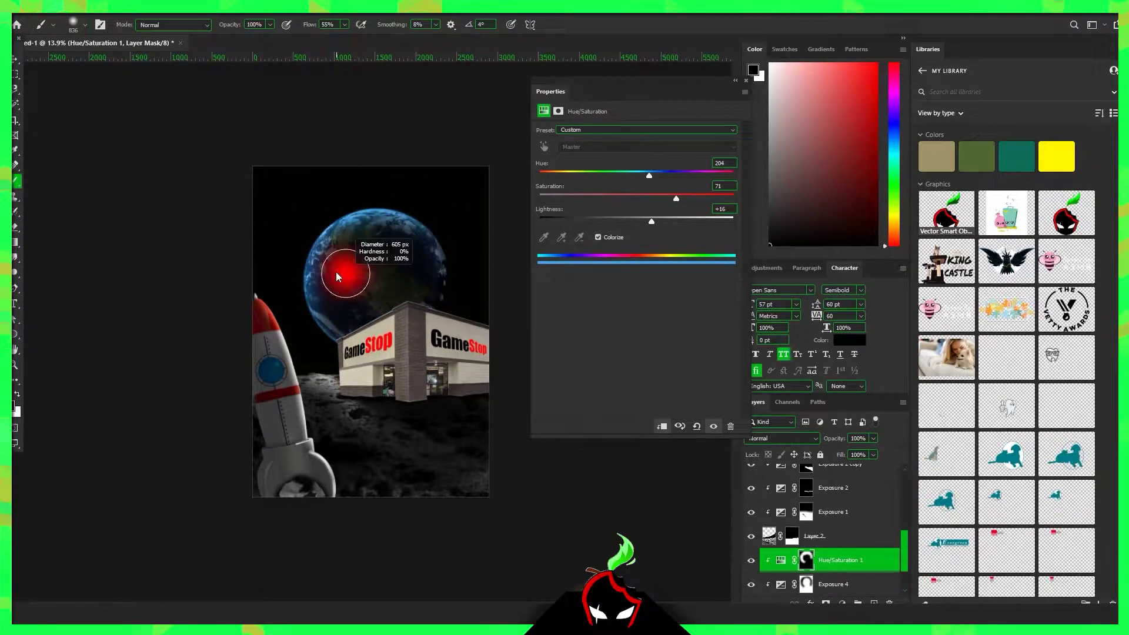
key("alt+bracketleft")
key("ctrl+j")
key("bracketright")
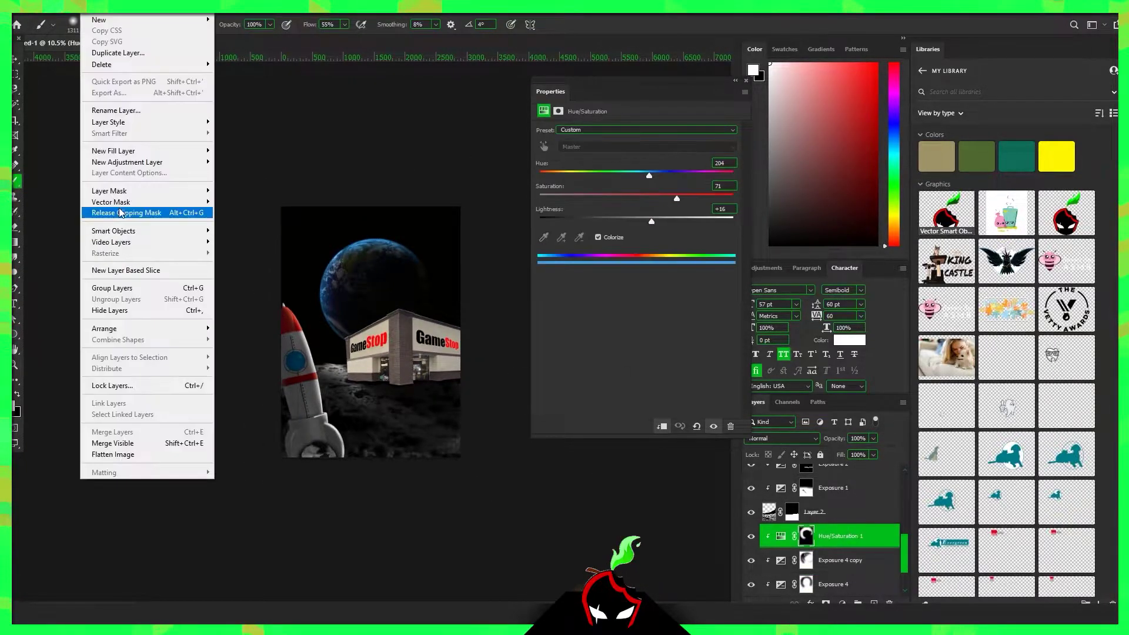
Add a clipped brightening exposure adjustment with its mask inverted to hide it
left_click(147, 211)
key("ctrl+alt+g")
key("ctrl+i")
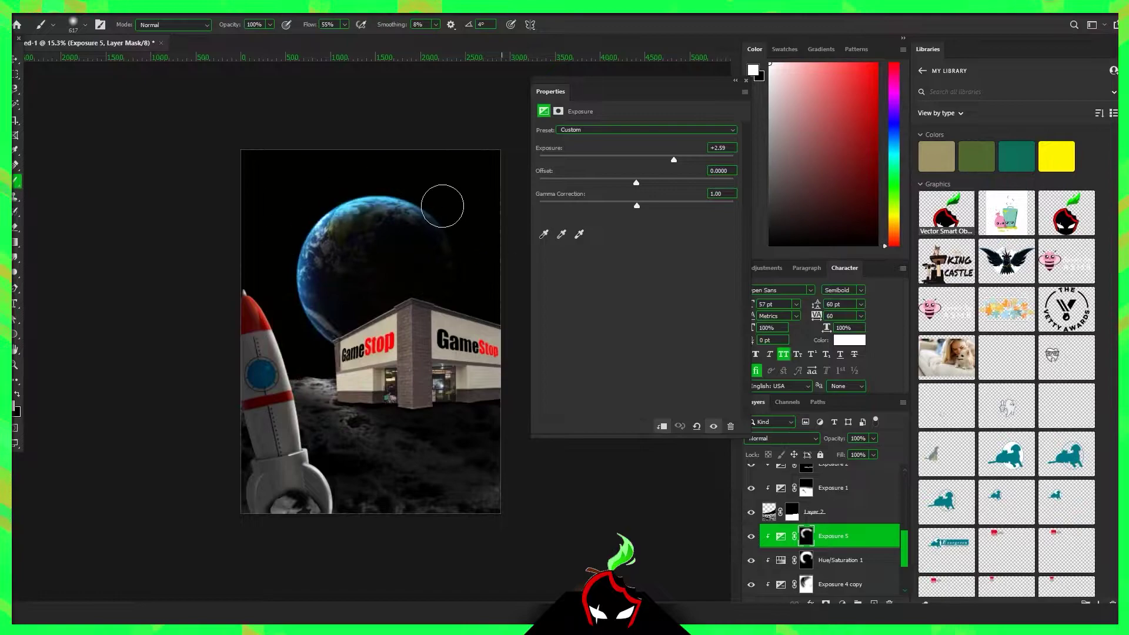
Create a new blue-filled layer set to Linear Dodge (Add)
key("ctrl+0")
key("ctrl+shift+alt+n")
key("alt+BackSpace")
left_click(772, 438)
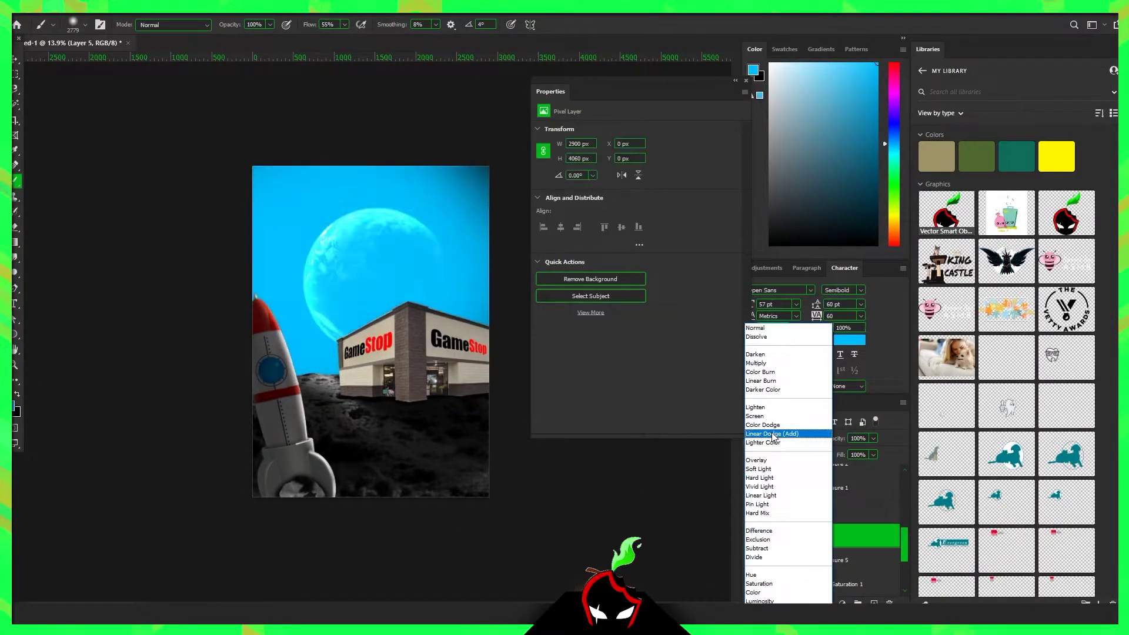
left_click(825, 602, "alt")
Paint a blue glow around the Earth's edge, toning it down at the upper right
left_click_drag(308, 297, 385, 236)
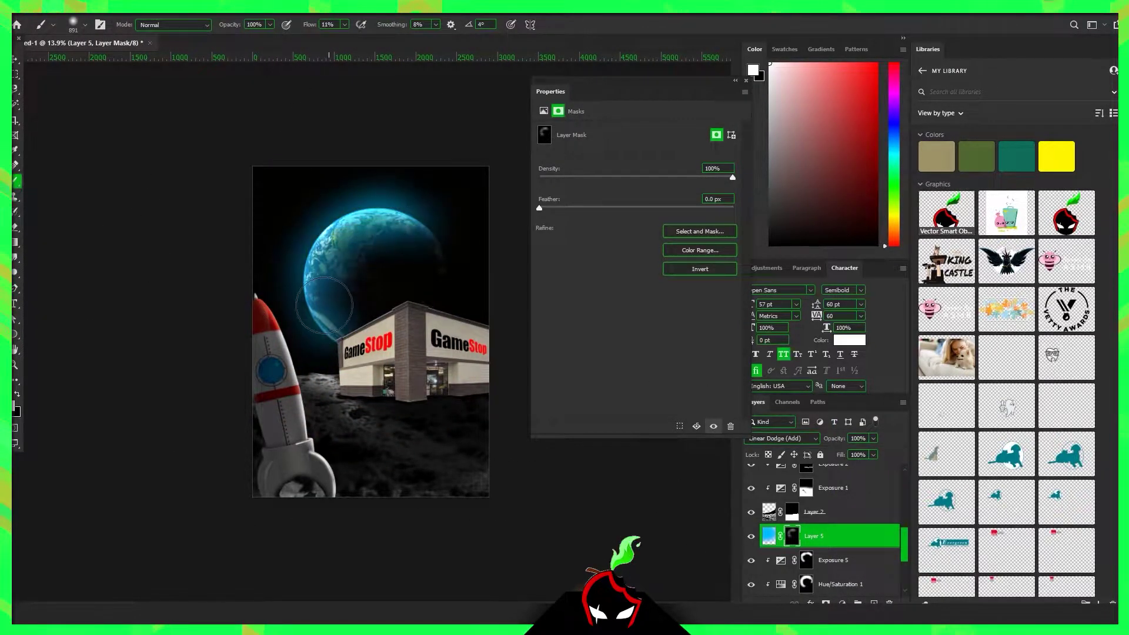
key("x")
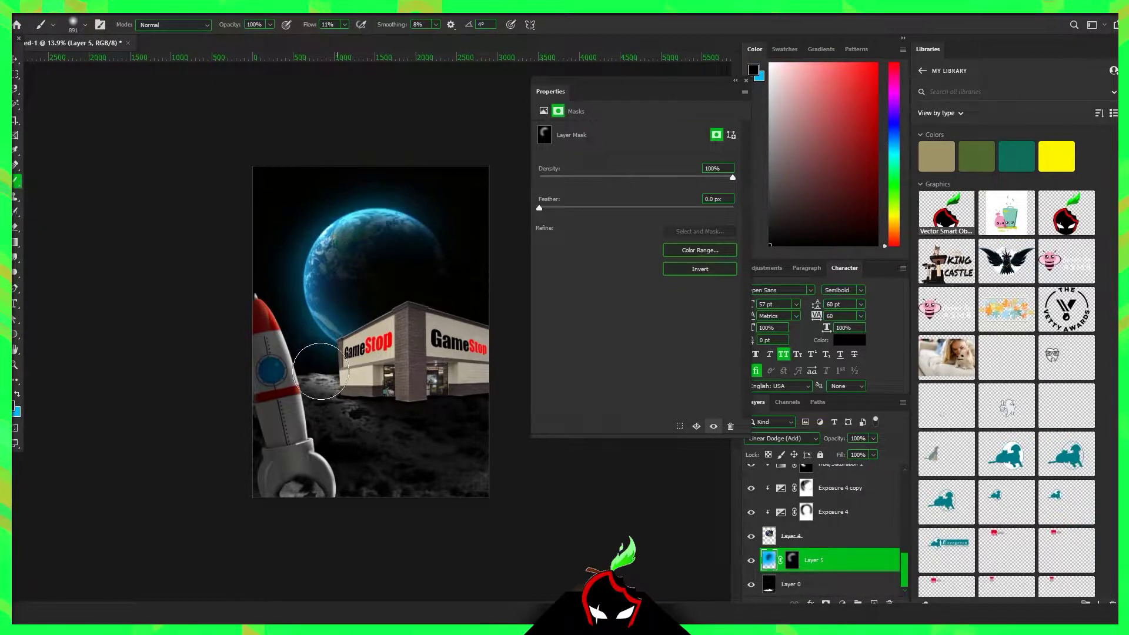
left_click_drag(376, 240, 357, 297)
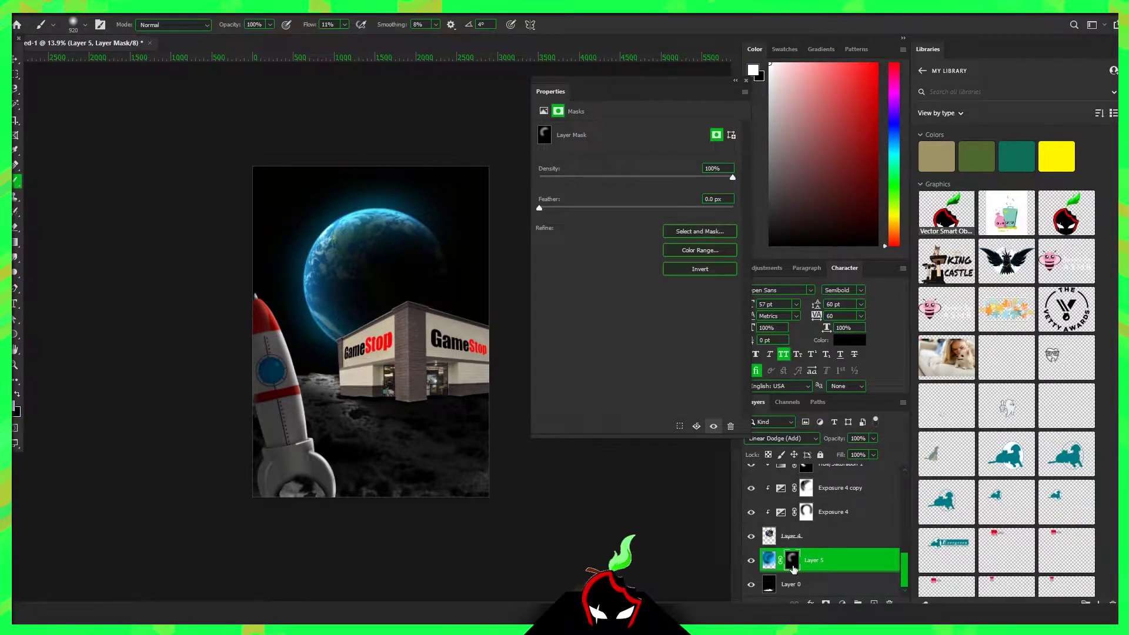
mouse_move(374, 282)
left_mouse_down()
mouse_move(337, 284)
mouse_move(433, 288)
left_mouse_up()
key("x")
left_click_drag(424, 184, 353, 221)
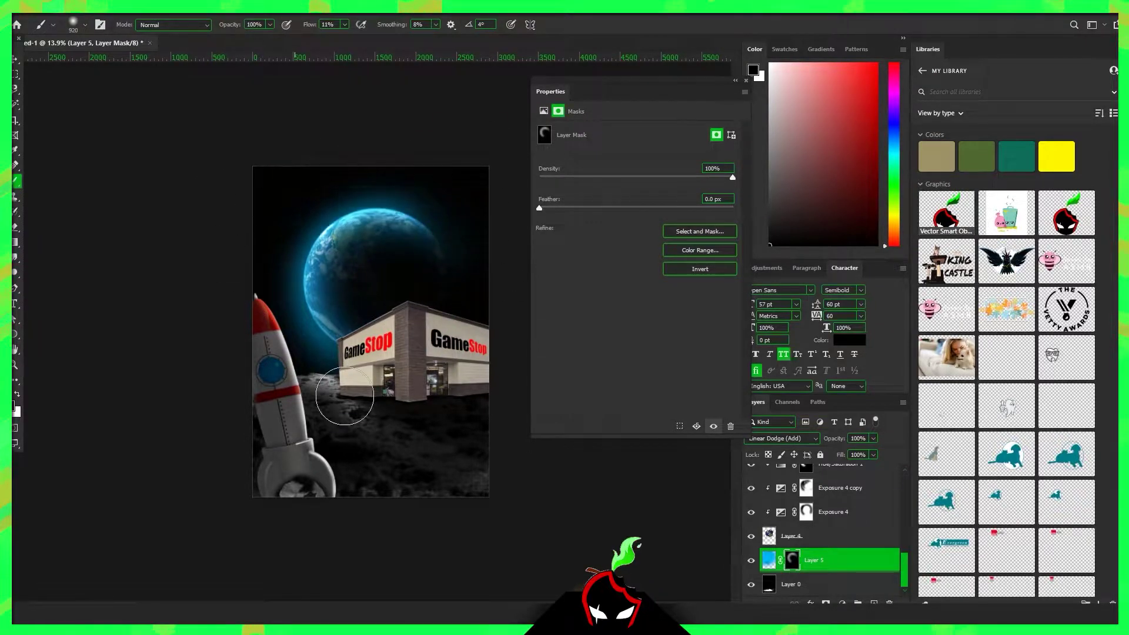
Duplicate the blue glow layer and paint a brighter glow around the Earth
key("ctrl+j")
key("ctrl+shift+bracketright")
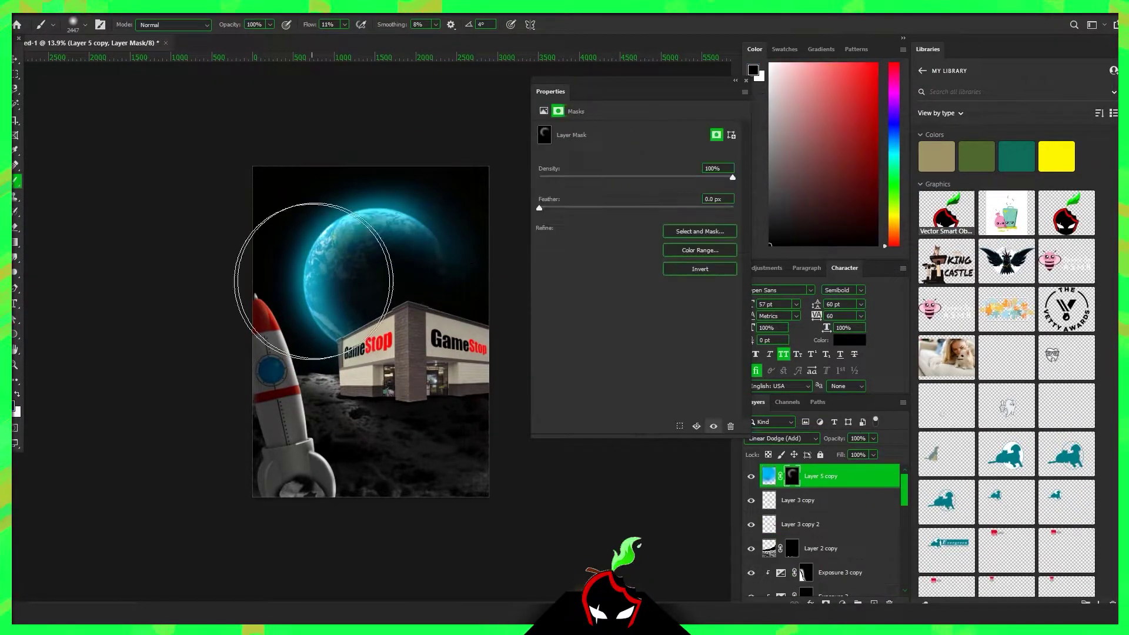
left_click_drag(431, 234, 353, 252)
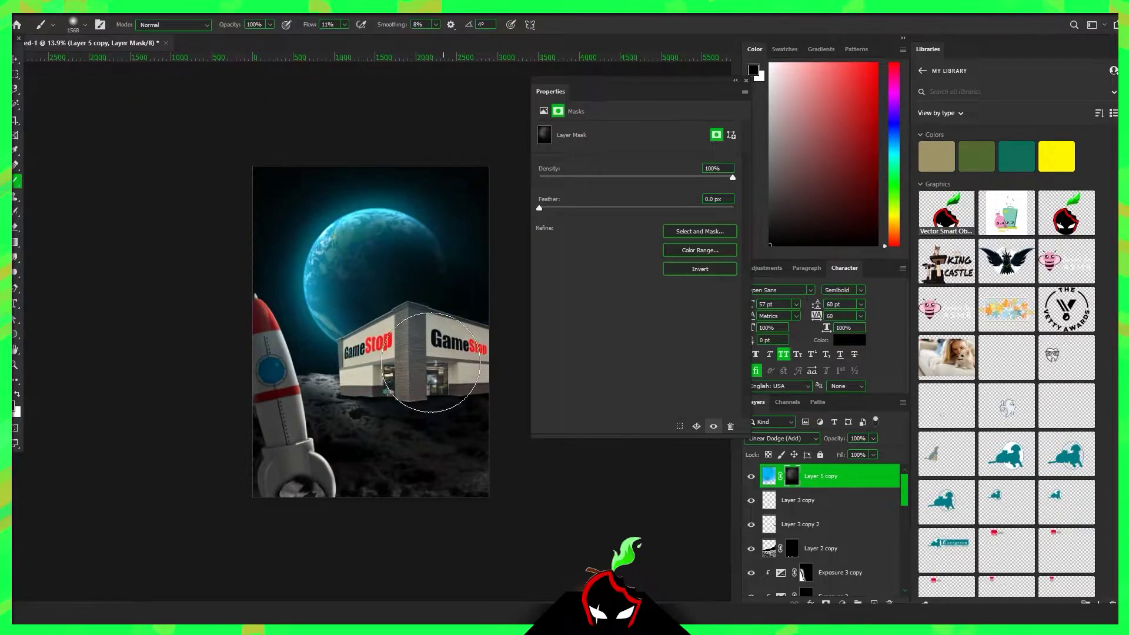
scroll(400, 292, "up", 1)
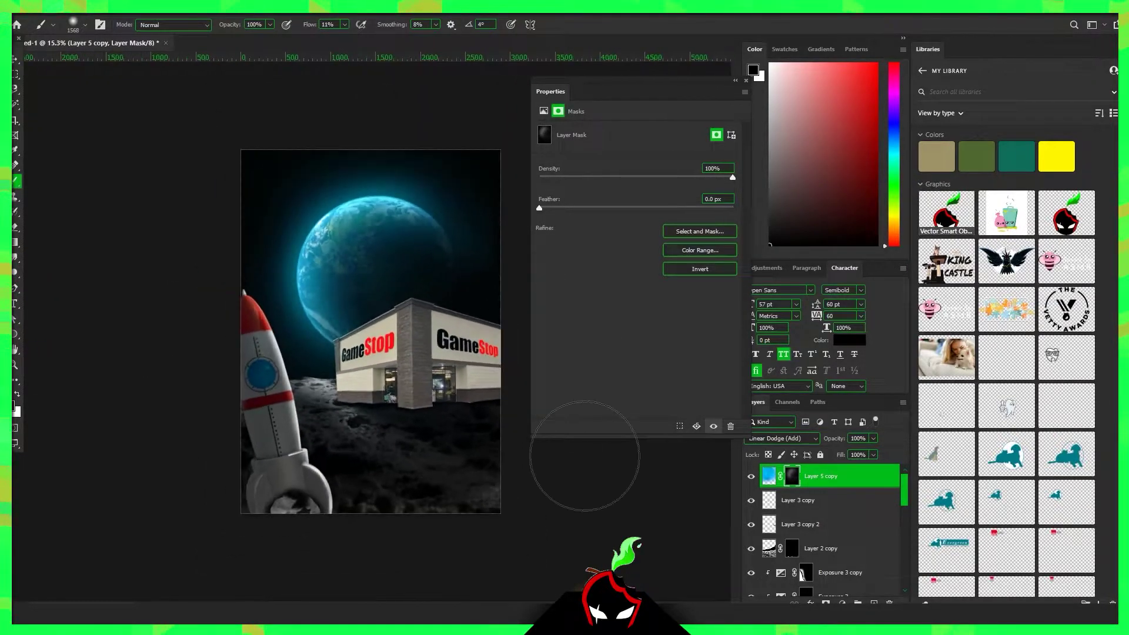
scroll(823, 529, "down", 5)
Select the Exposure 5 adjustment, then the Layer 1 store artwork with the Move tool
left_click(793, 564)
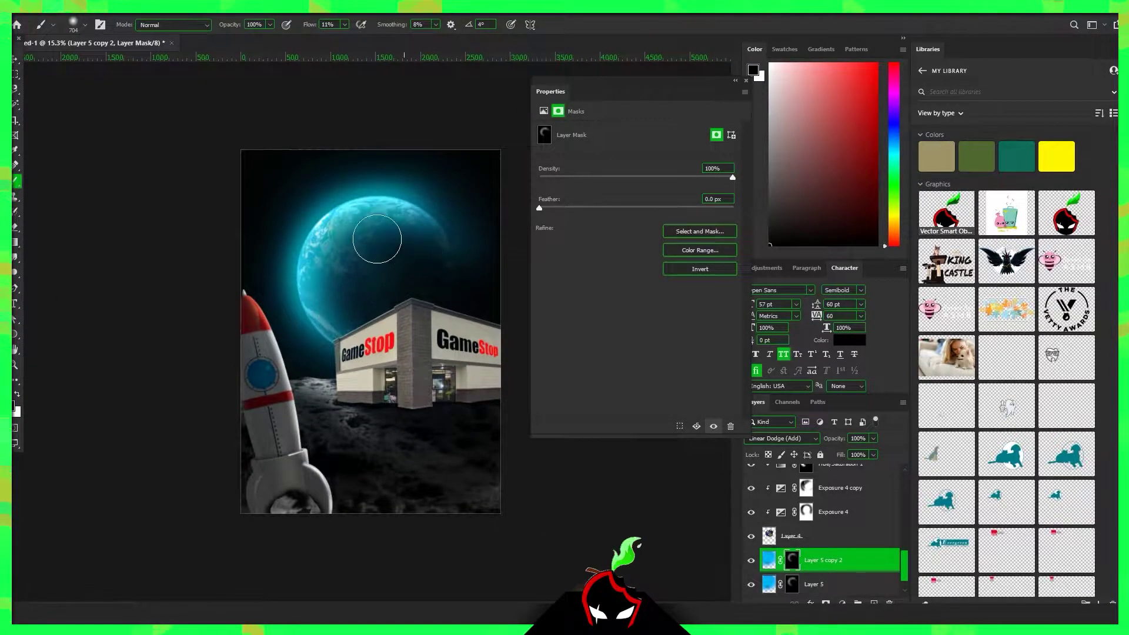
scroll(823, 517, "up", 2)
left_click(835, 487)
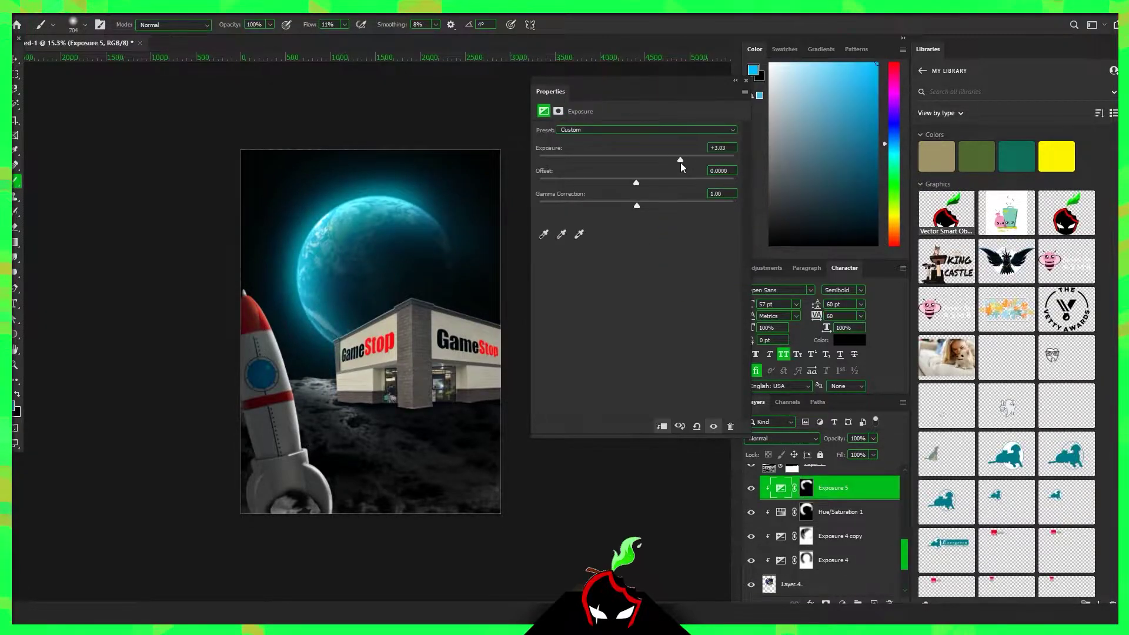
scroll(312, 388, "up", 1)
key("v")
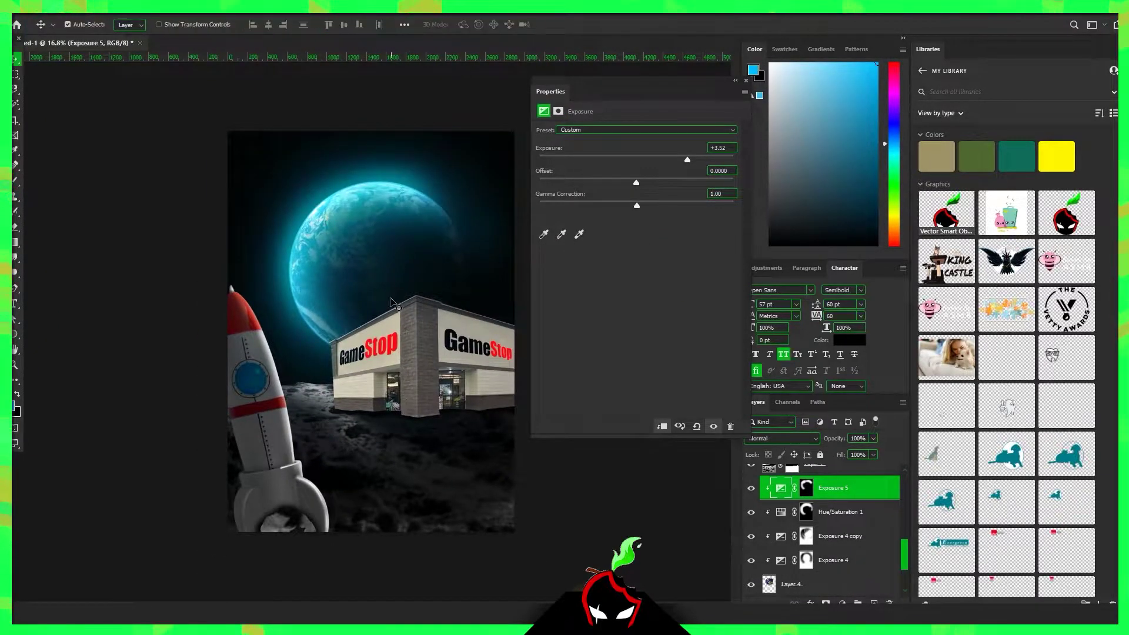
left_click(312, 388)
Add an exposure adjustment clipped to Layer 1 and darken the store to -7.64
left_click(252, 194)
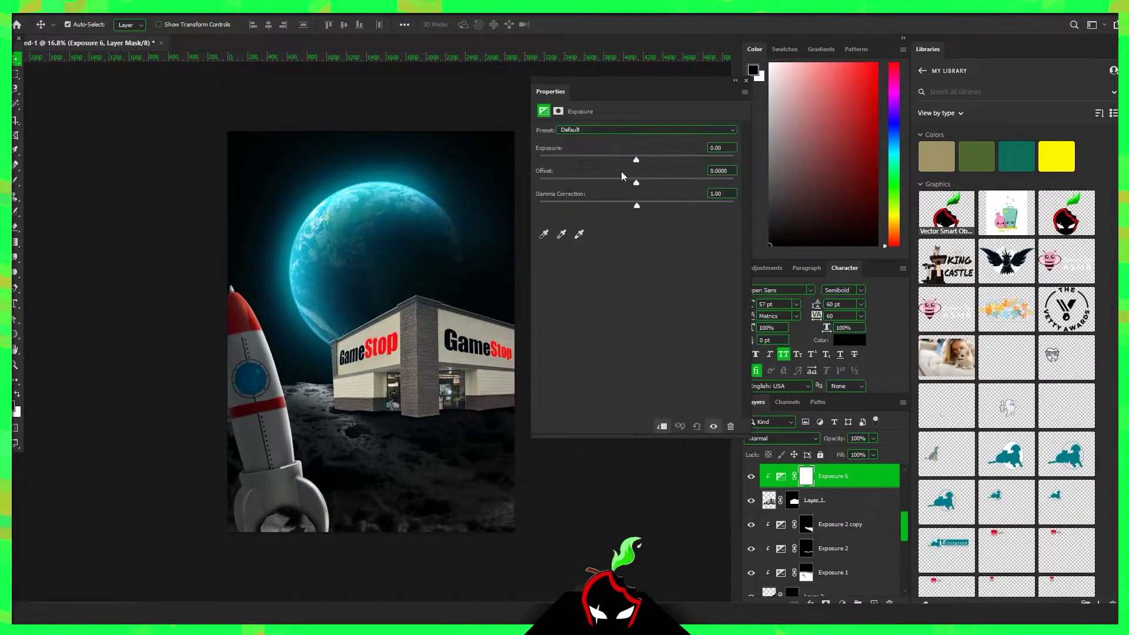
left_click_drag(636, 159, 569, 160)
scroll(220, 404, "up", 3)
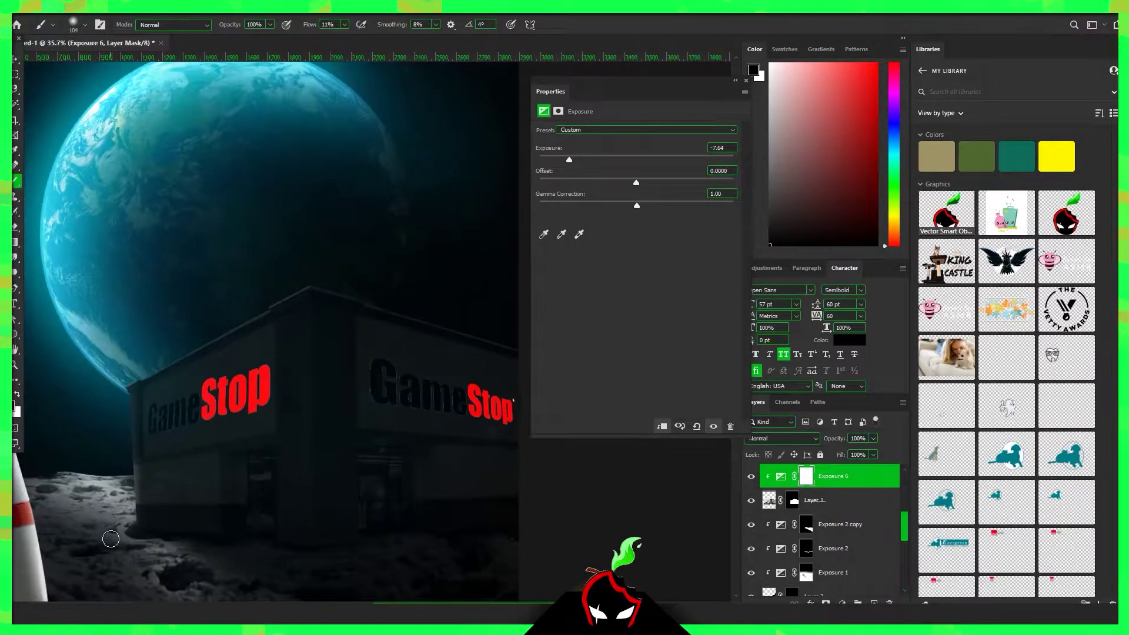
scroll(492, 369, "down", 2)
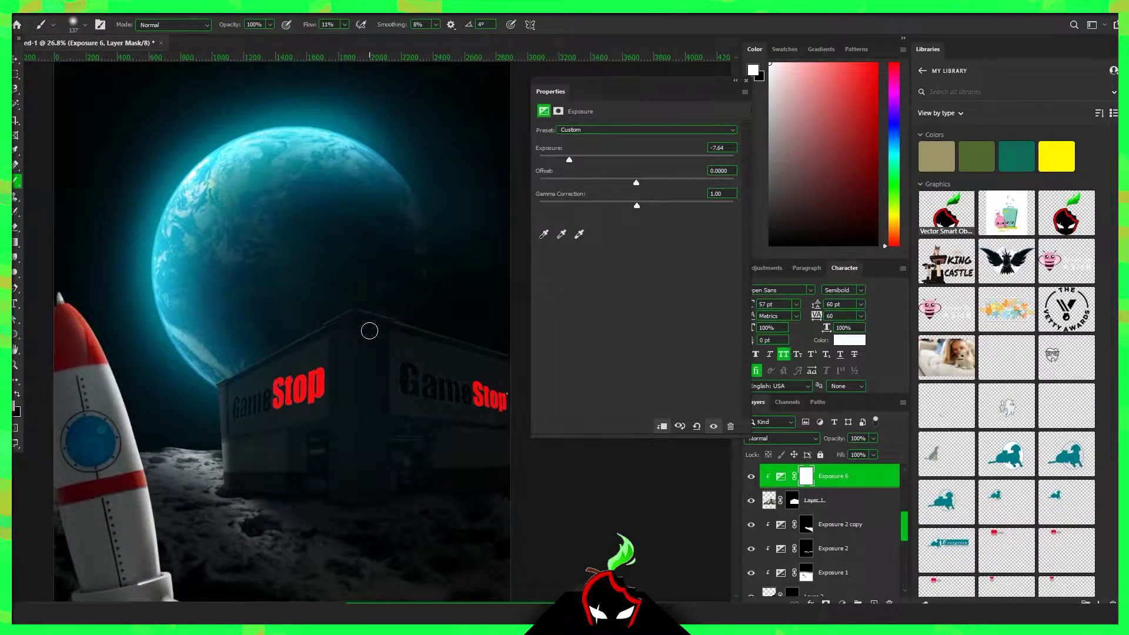
Duplicate it as a softer copy around -2.14 and set white for painting its mask
key("ctrl+j")
left_click_drag(569, 160, 588, 159)
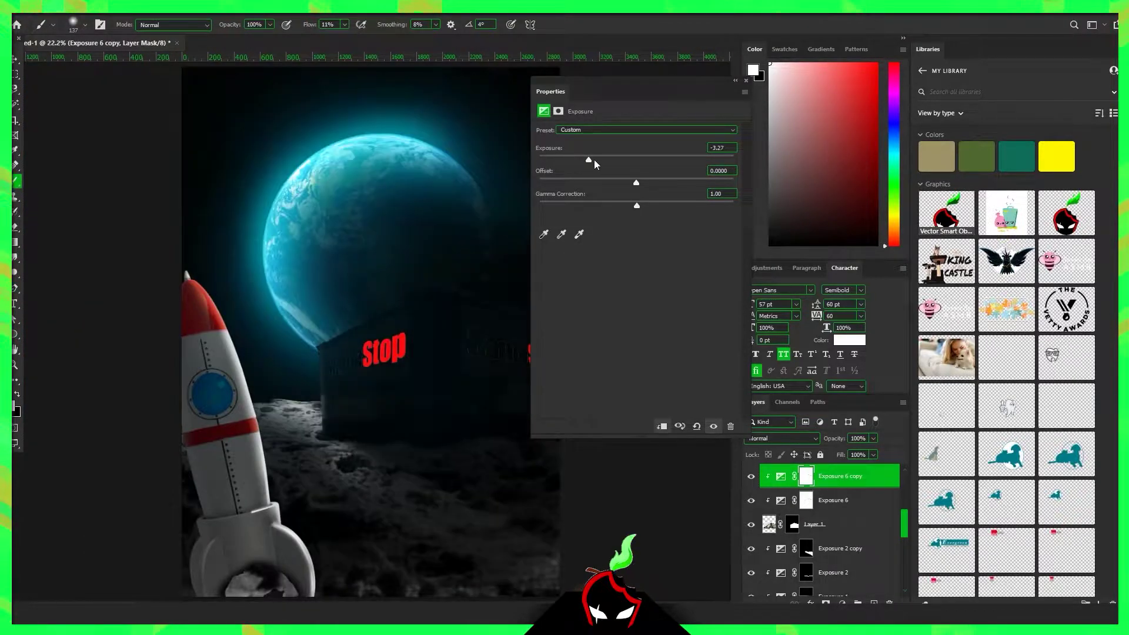
left_click(804, 477)
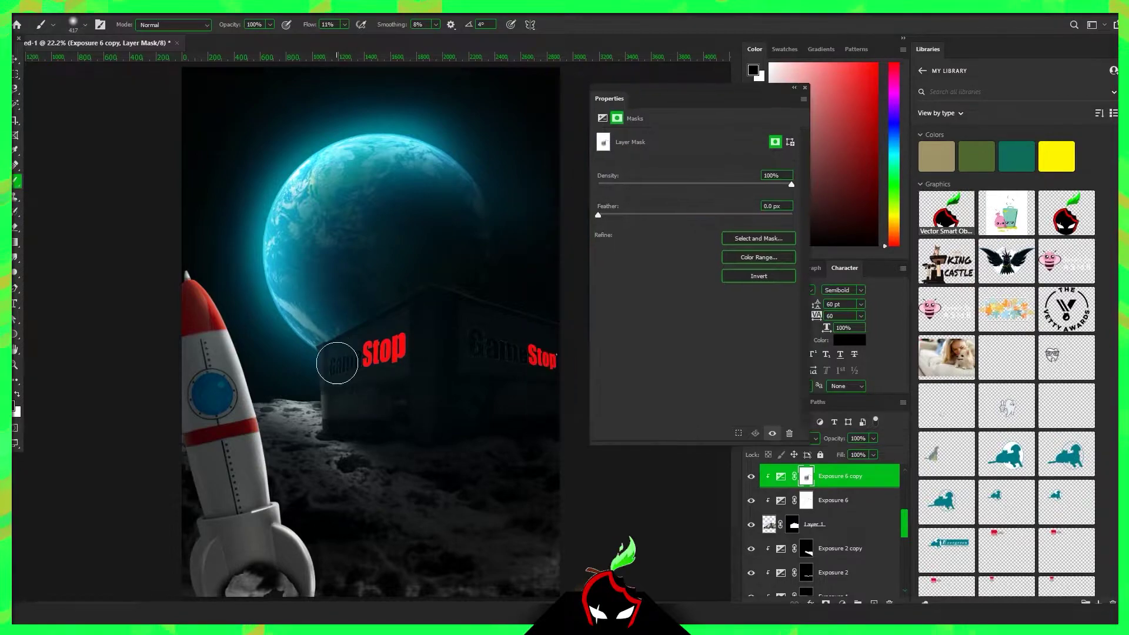
left_click(781, 478)
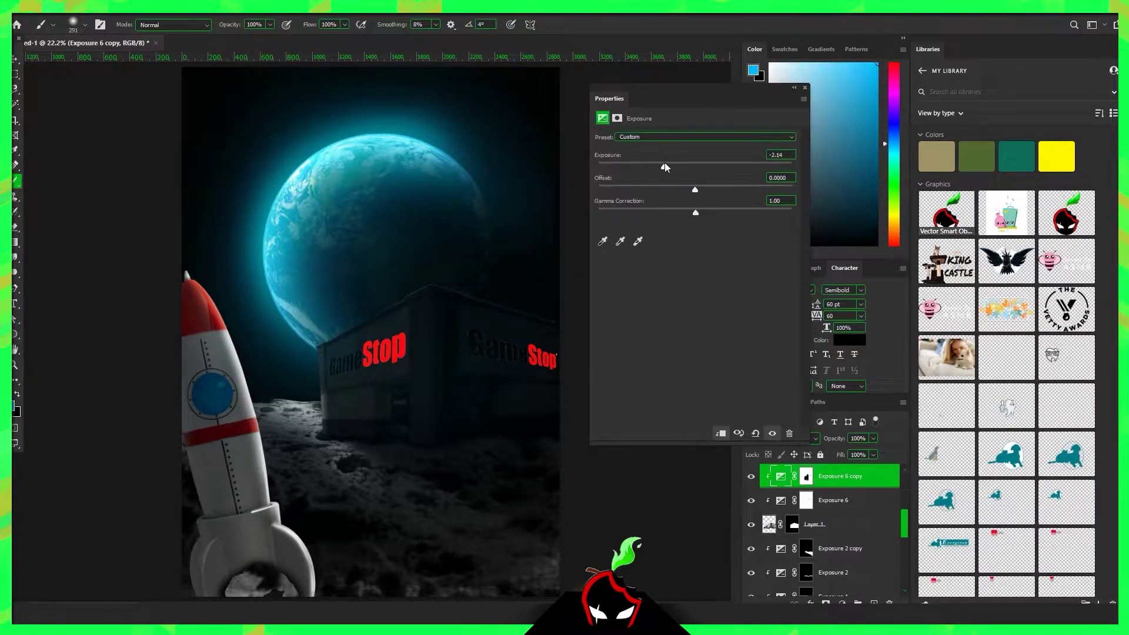
left_click_drag(664, 166, 644, 166)
key("x")
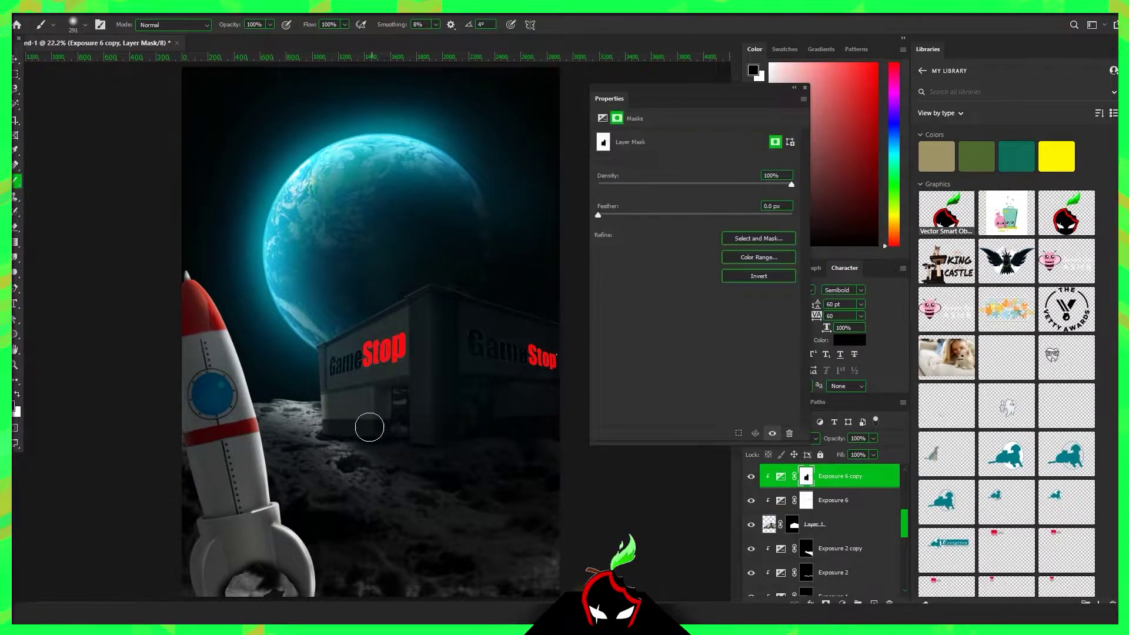
scroll(370, 426, "up", 3)
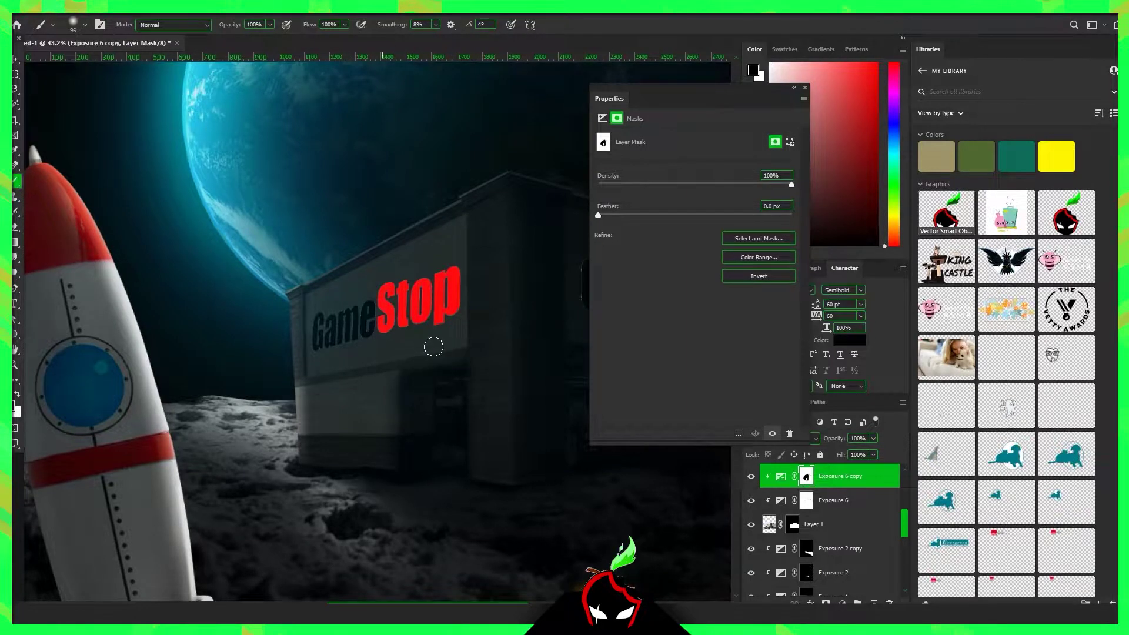
scroll(433, 347, "down", 4)
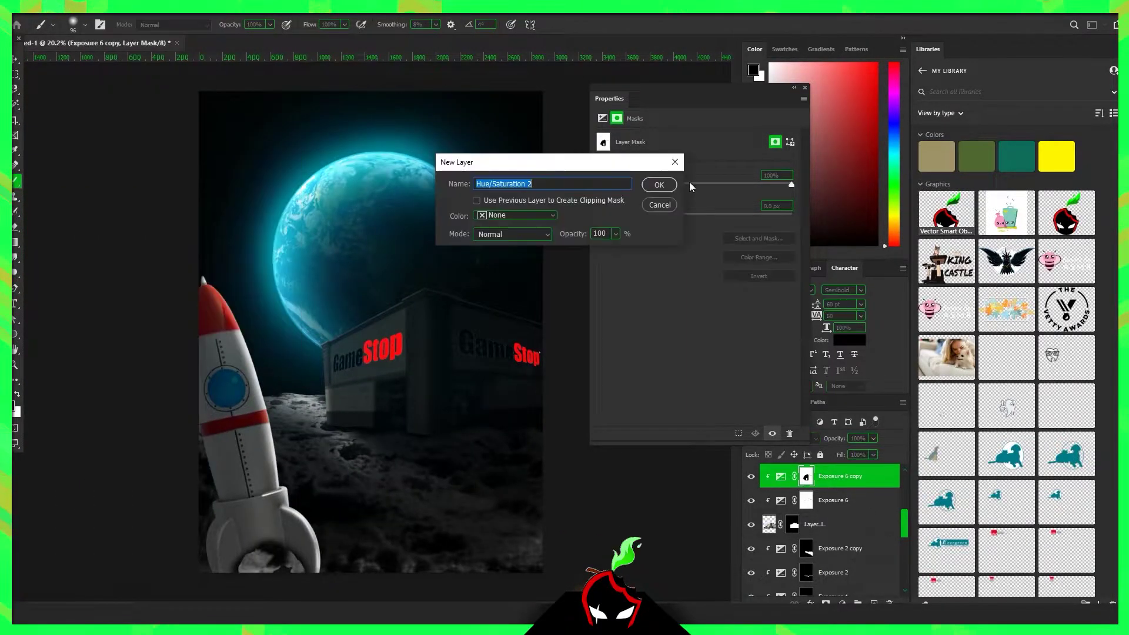
Colorize a new Hue/Saturation 2 layer cyan: hue 194, saturation 60, lightness +27
key("Return")
left_click(656, 244)
left_click_drag(598, 182, 702, 182)
left_click_drag(695, 228, 722, 228)
left_click_drag(647, 206, 714, 205)
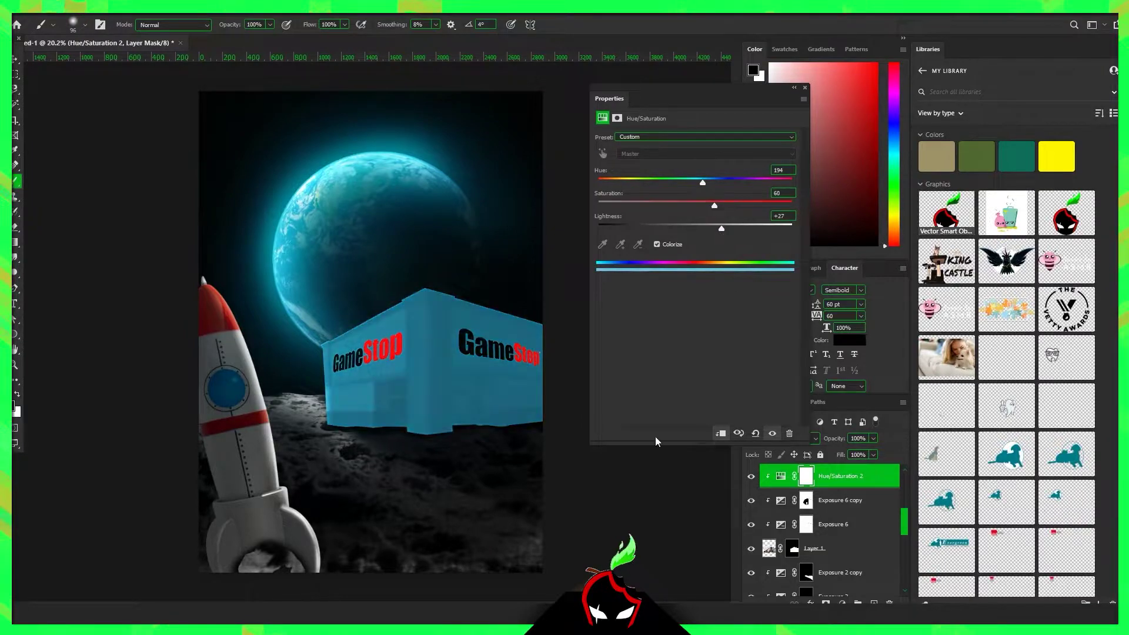
Invert the tint's mask and paint the cyan rim along the building's roof edge
key("x")
key("ctrl+i")
scroll(340, 346, "up", 4)
key("x")
scroll(433, 277, "down", 2)
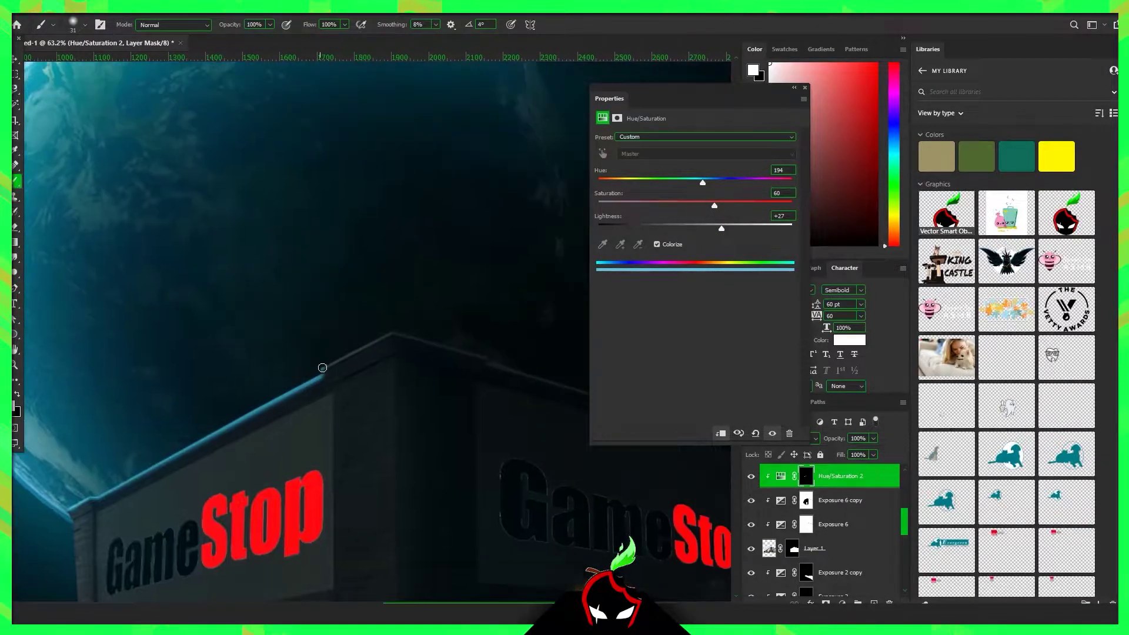
left_click_drag(176, 303, 352, 328)
scroll(455, 404, "down", 3)
key("x")
scroll(455, 404, "up", 1)
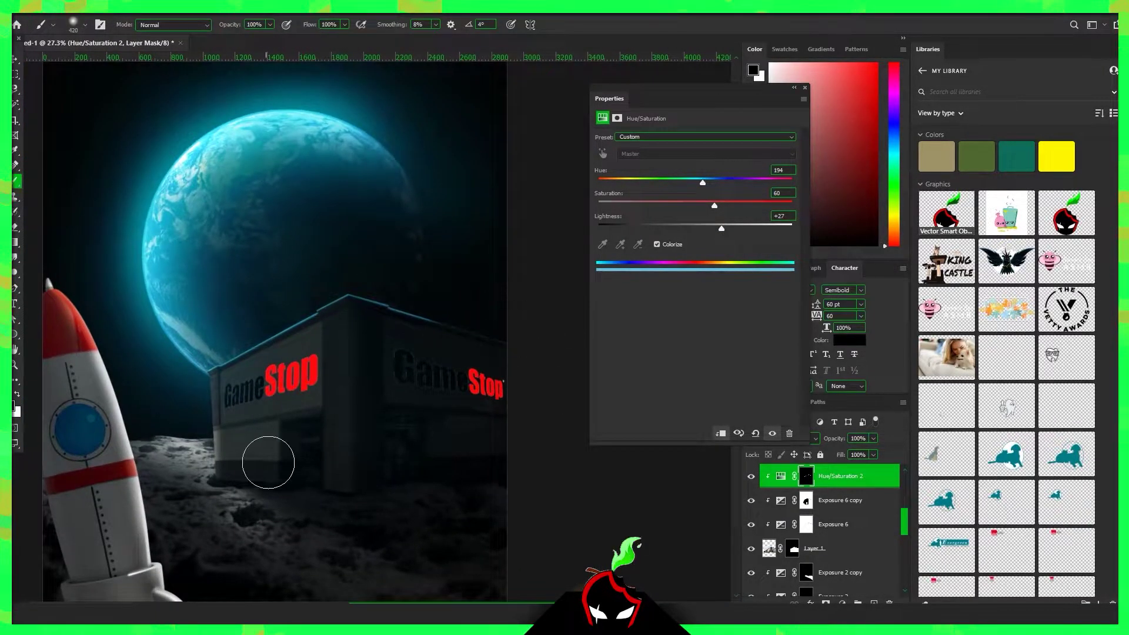
scroll(268, 462, "down", 1)
Give Layer 6 a hide-all mask to remove its cyan fill
left_click(791, 548)
key("alt+BackSpace")
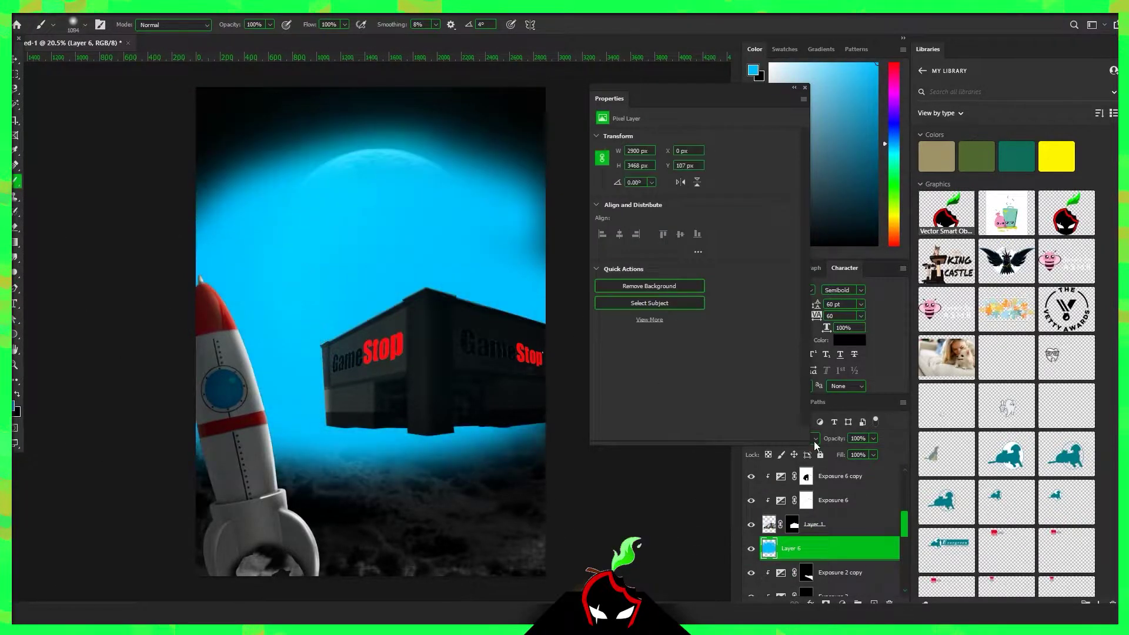
left_click(825, 604, "alt")
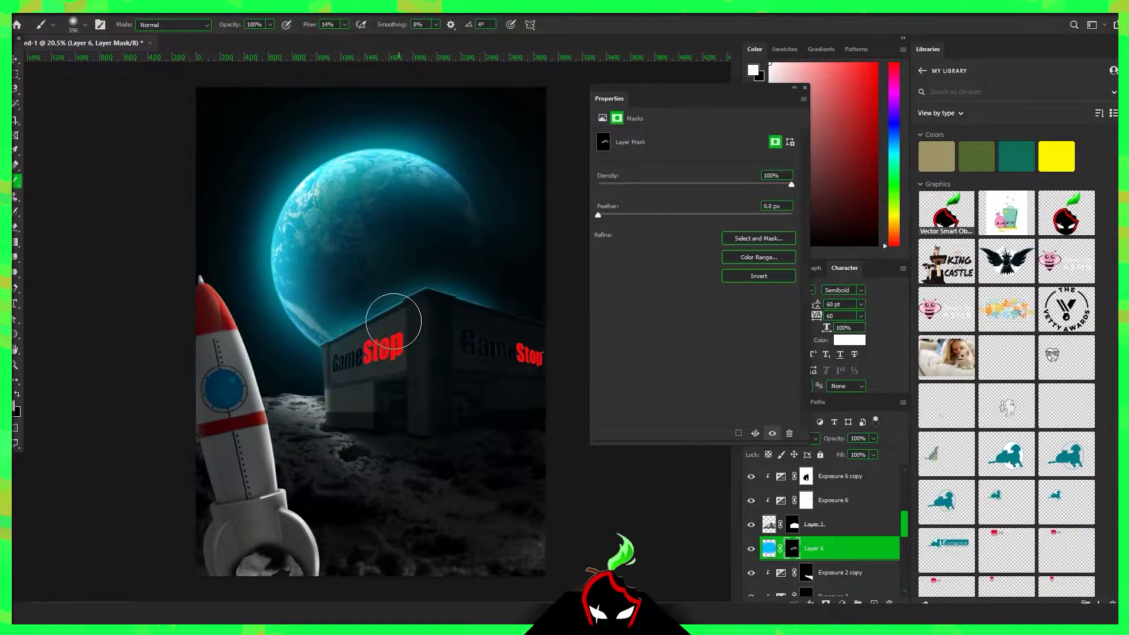
Darken Layer 0 with an Exposure 7 adjustment at -7.15 and paint its inverted mask
scroll(835, 529, "down", 3)
left_click(835, 565)
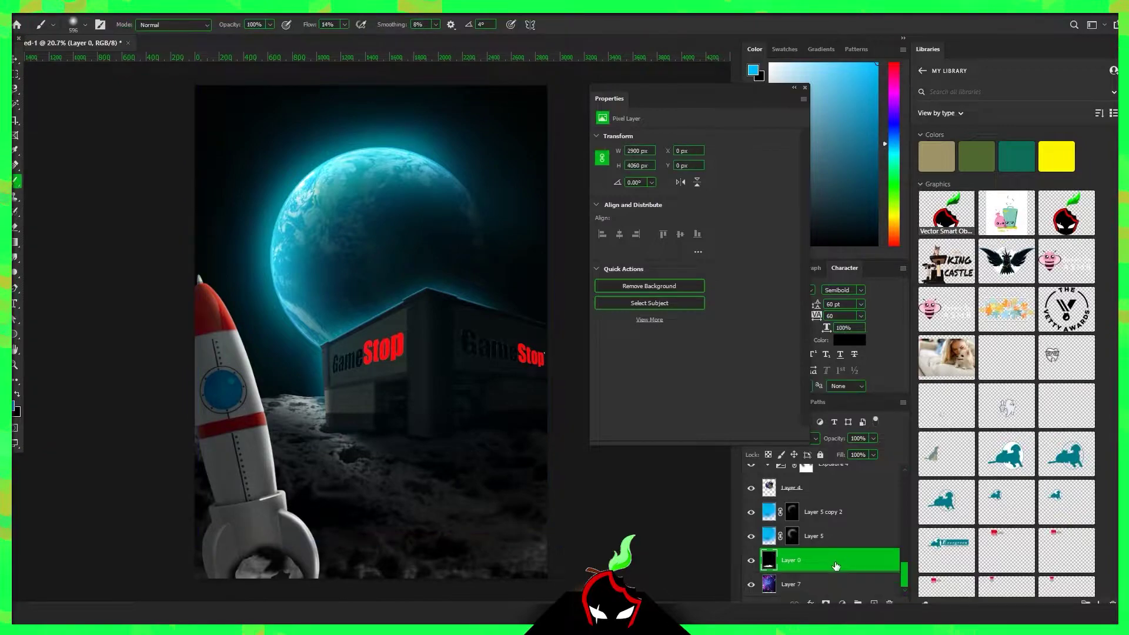
left_click_drag(695, 162, 629, 167)
key("ctrl+i")
key("b")
key("x")
left_click_drag(424, 229, 318, 329)
mouse_move(376, 194)
left_mouse_down()
mouse_move(329, 314)
mouse_move(411, 253)
mouse_move(415, 308)
left_mouse_up()
Stamp a merged visible layer, desaturate and darken it, and clip Exposure 7
key("ctrl+shift+alt+e")
key("ctrl+u")
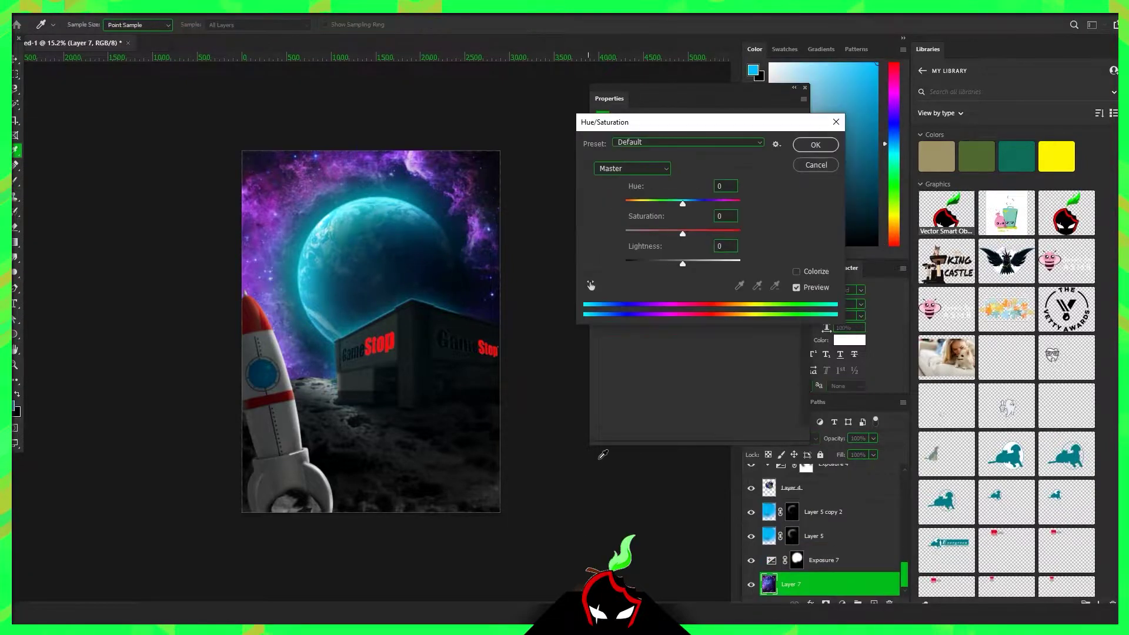
mouse_move(682, 234)
left_mouse_down()
mouse_move(624, 233)
mouse_move(645, 260)
mouse_move(636, 263)
left_mouse_up()
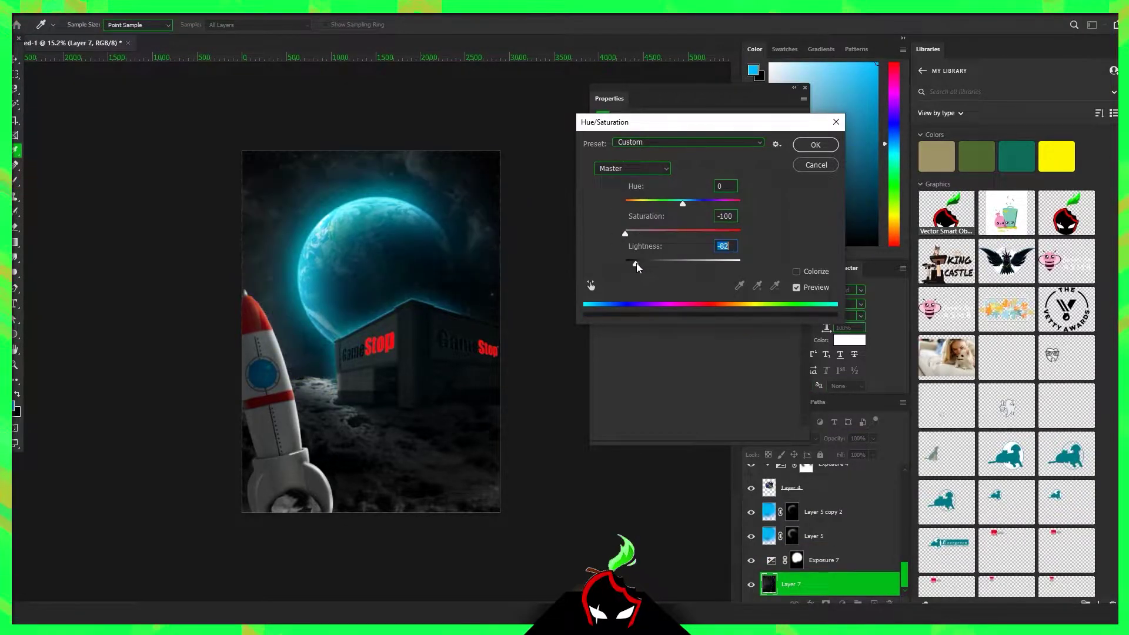
left_click(814, 144)
left_click(829, 560)
left_click(826, 568, "alt")
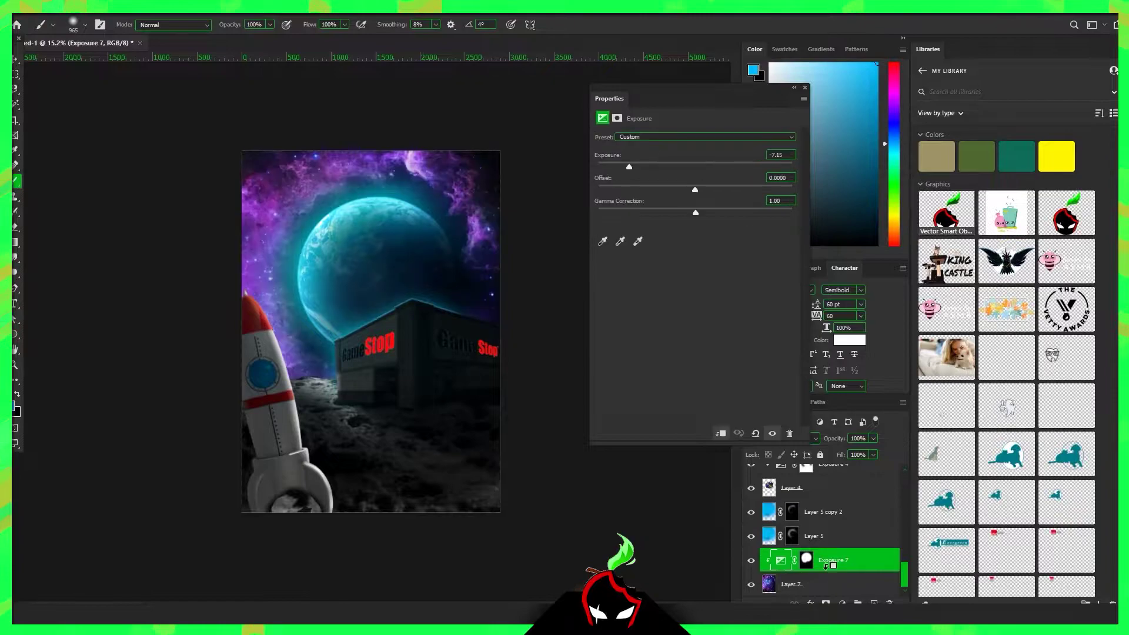
Add Hue/Saturation 3 (Saturation -100, Lightness -59, Hue -119) and set a 22% flow brush
left_click(88, 6)
left_click(265, 222)
left_click_drag(616, 228, 637, 228)
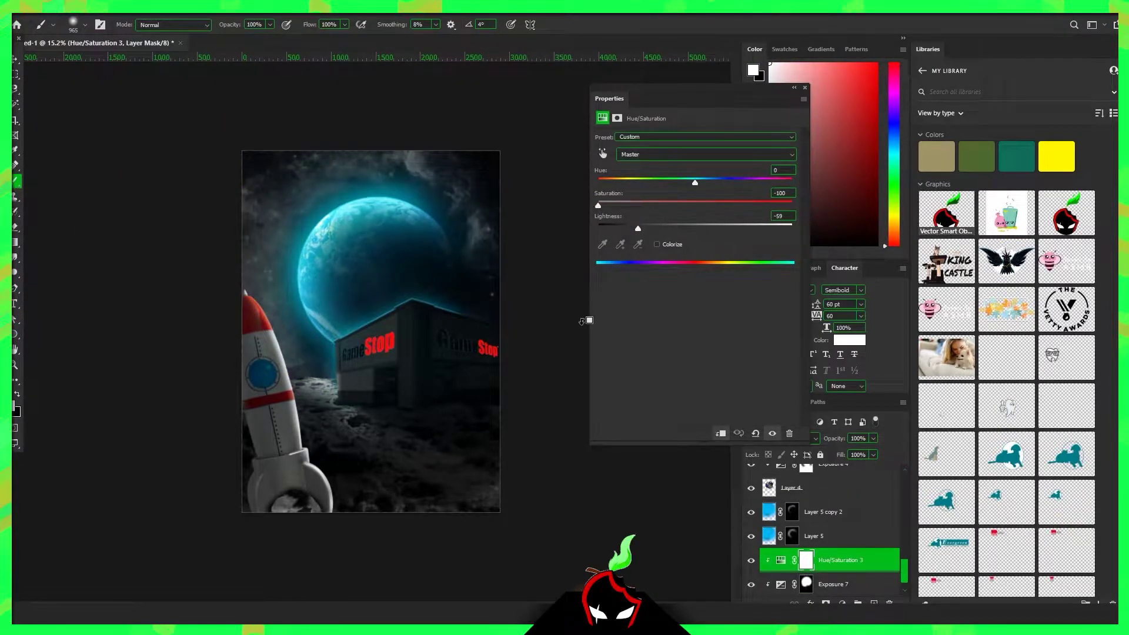
key("x")
key("shift+2")
key("shift+2")
left_click(458, 192)
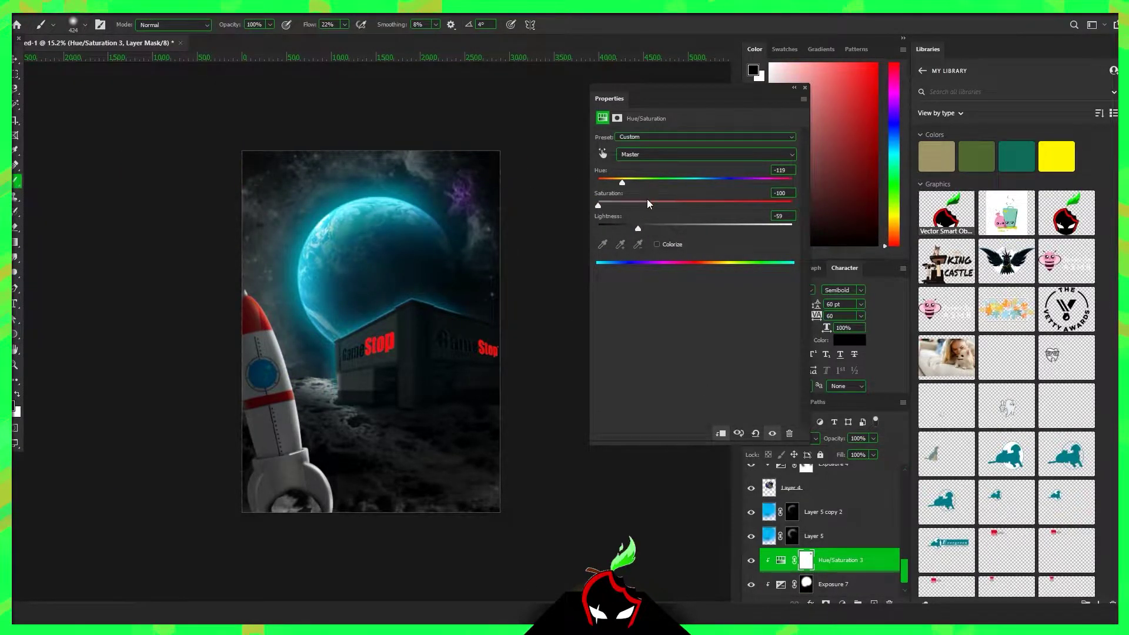
Paint white on the Hue/Saturation 3 mask, step through layers and delete one
left_click(617, 118)
key("x")
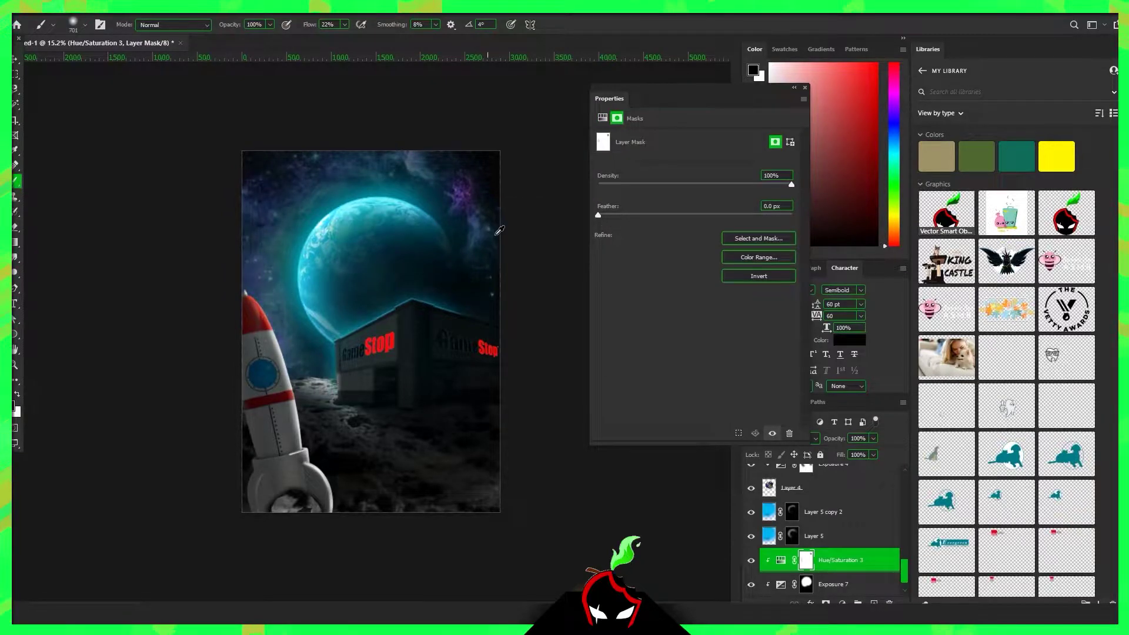
key("alt+bracketleft")
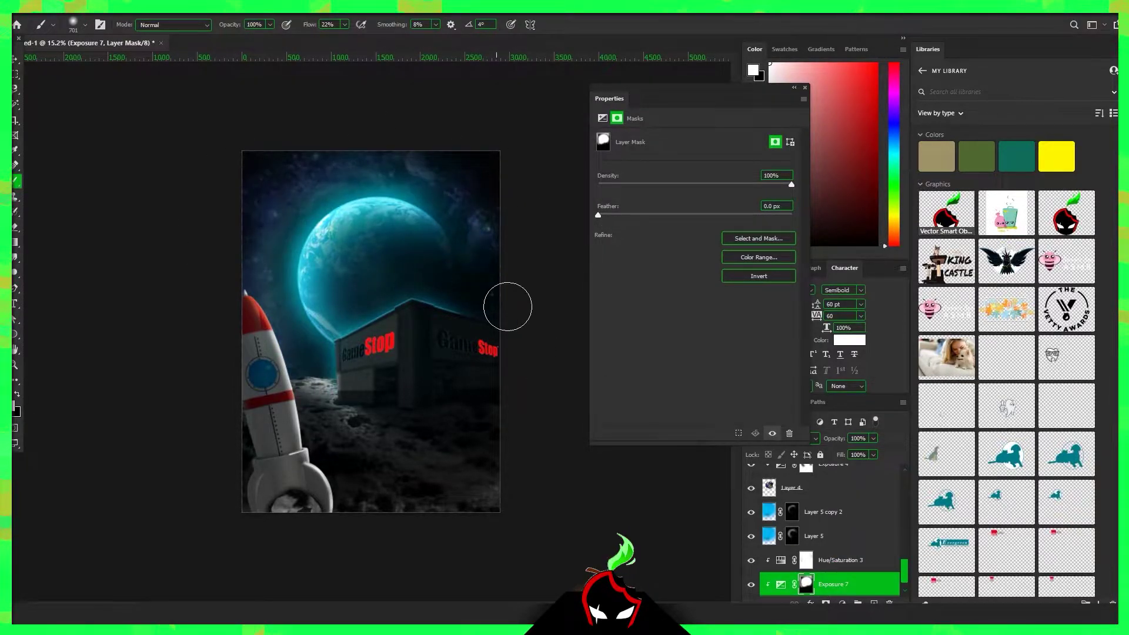
scroll(373, 327, "up", 1)
scroll(373, 326, "up", 1)
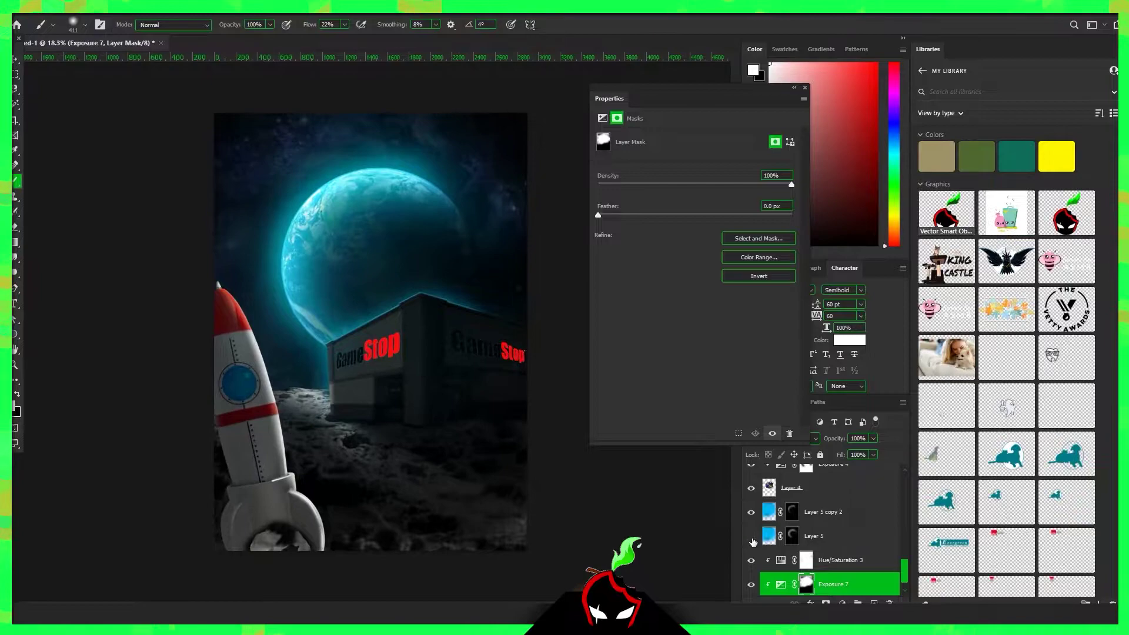
key("alt+bracketright")
key("alt+bracketright")
key("Delete")
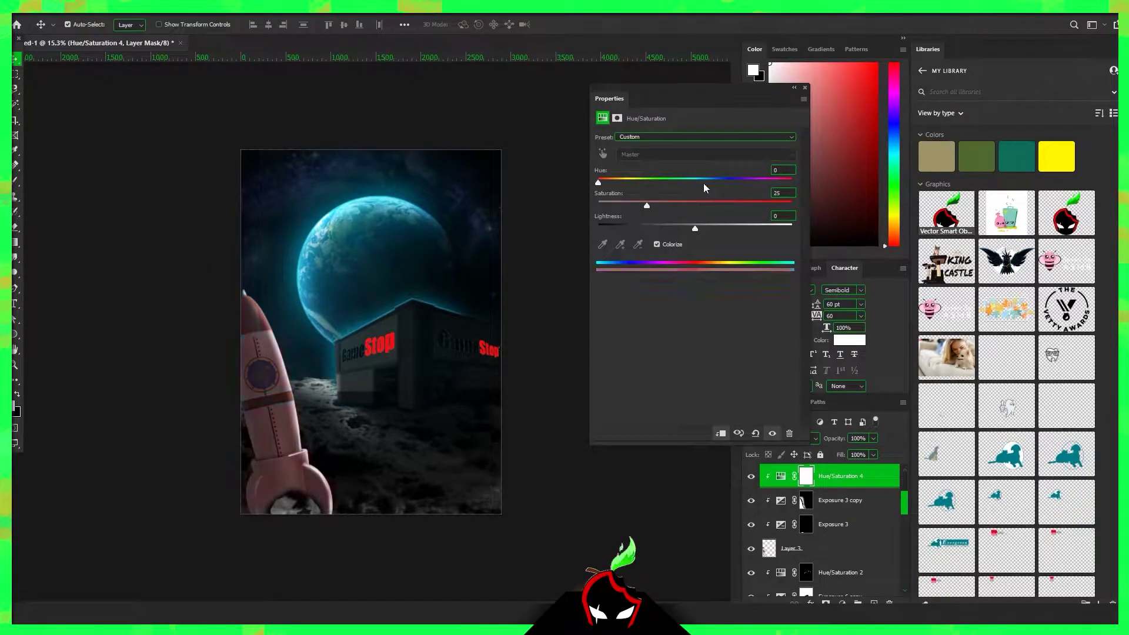
Add a masked hue/saturation tint and a clipped Exposure 8 at -2.95 with inverted mask
left_click(703, 183)
key("ctrl+i")
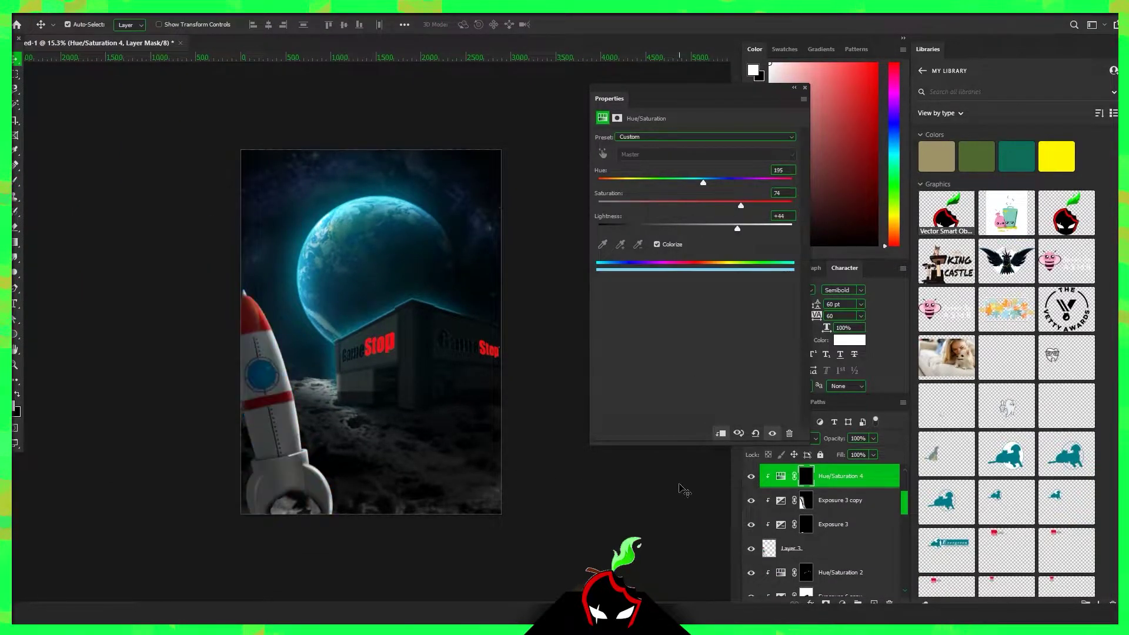
scroll(347, 343, "up", 2)
left_click(816, 495, "ctrl")
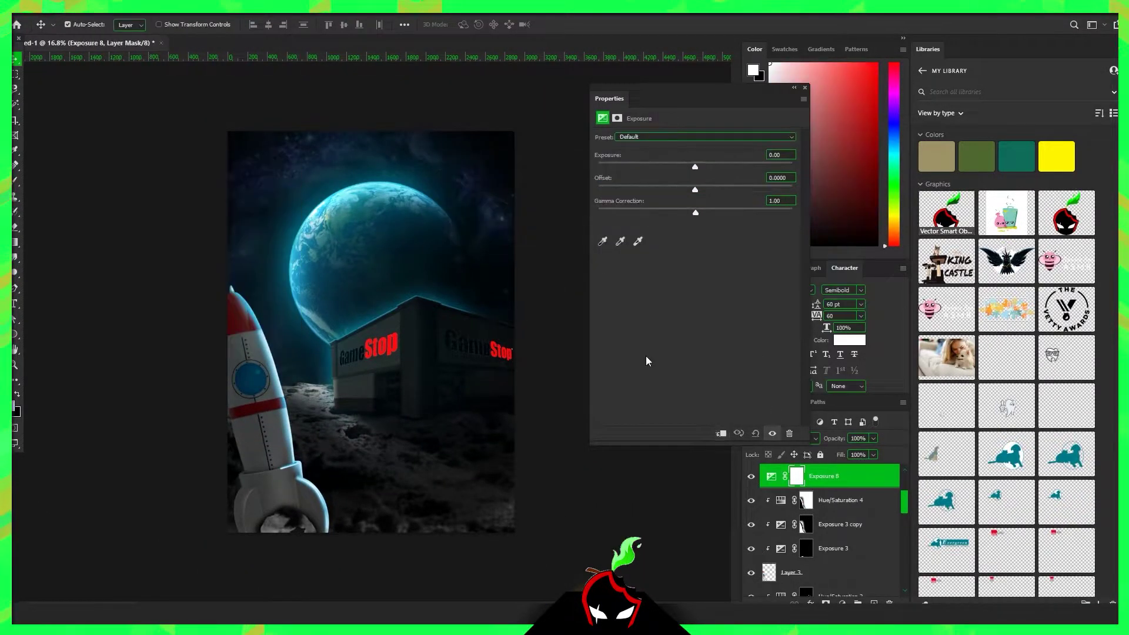
left_click_drag(695, 167, 651, 166)
key("ctrl+i")
key("b")
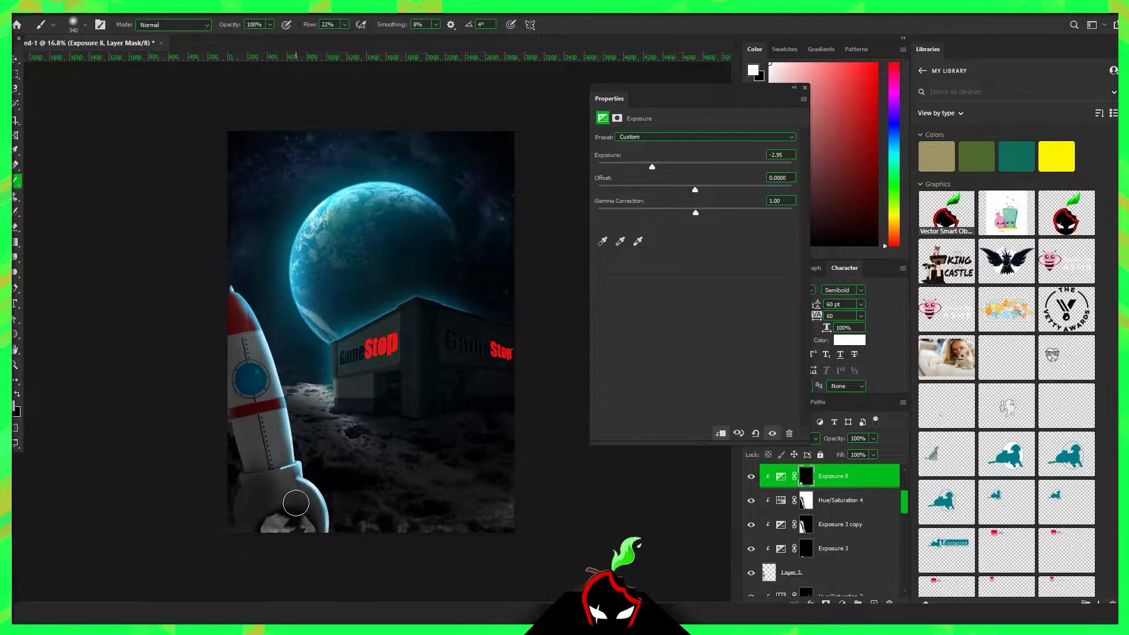
Duplicate Exposure 8 as Exposure 8 copy and step through the exposure layers' masks
left_click_drag(846, 477, 829, 487)
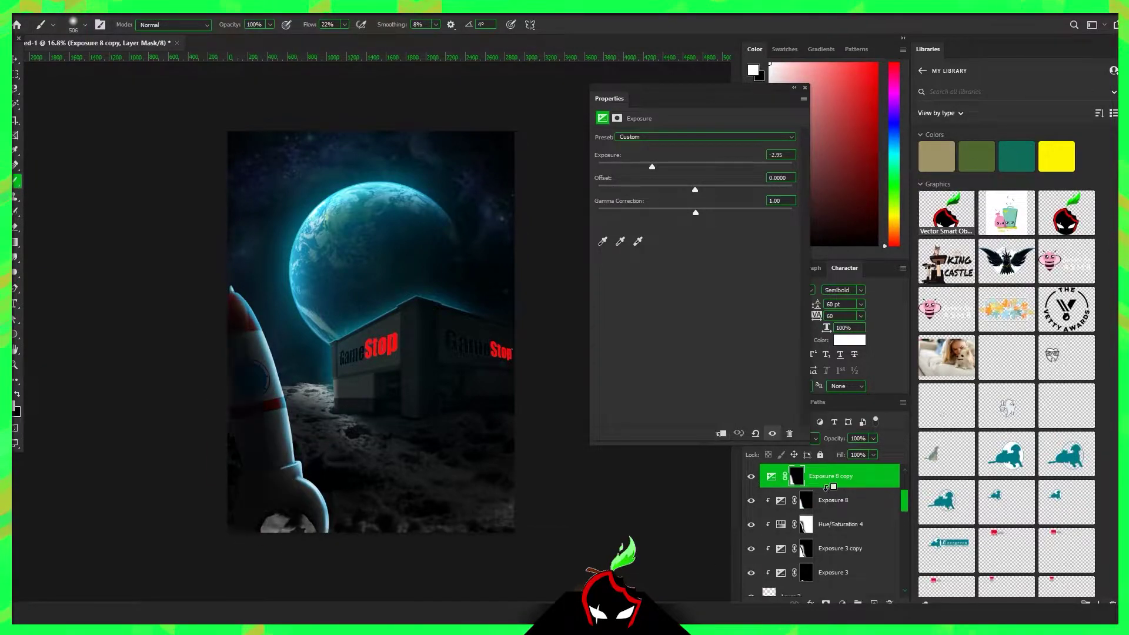
key("x")
scroll(367, 429, "up", 2)
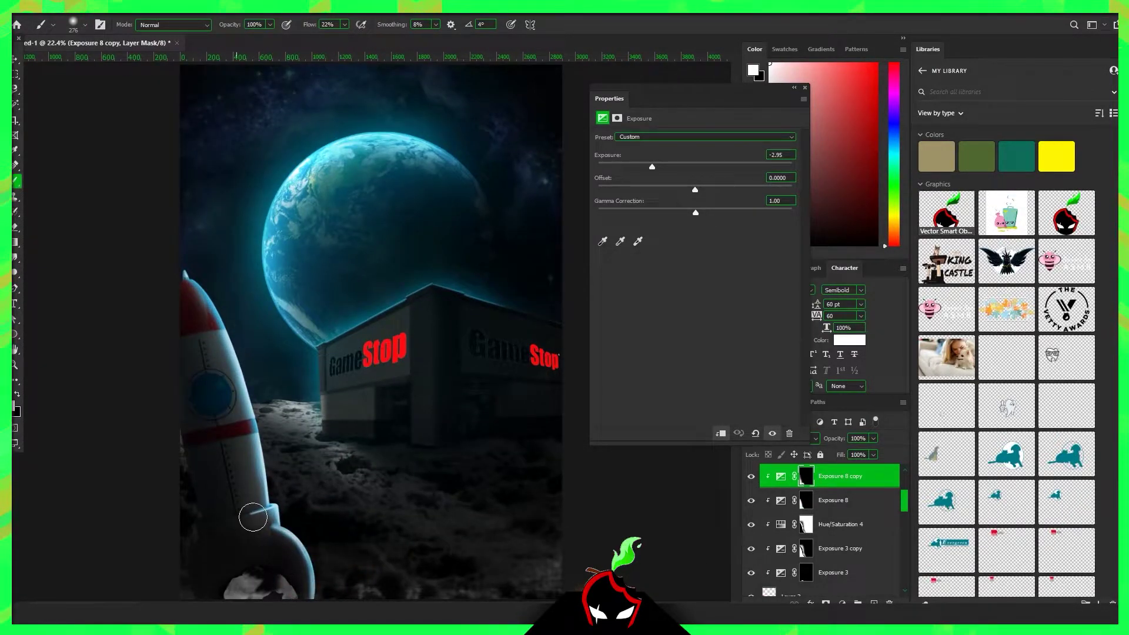
scroll(471, 512, "down", 2)
key("alt+bracketleft")
key("alt+bracketleft")
key("x")
key("alt+bracketleft")
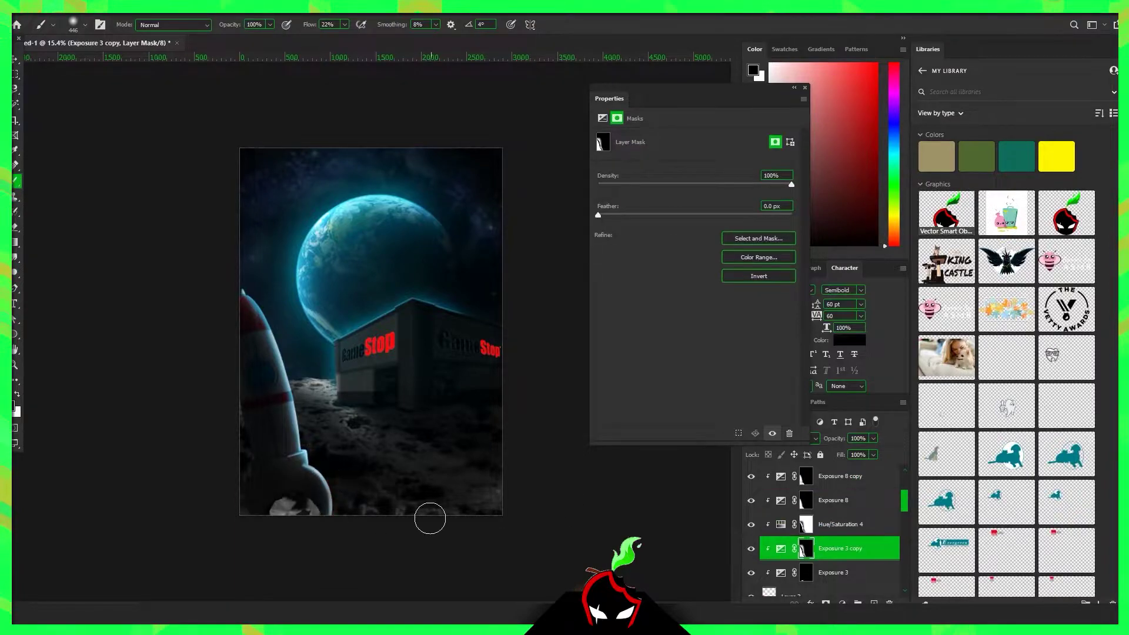
key("alt+bracketright")
key("alt+bracketright")
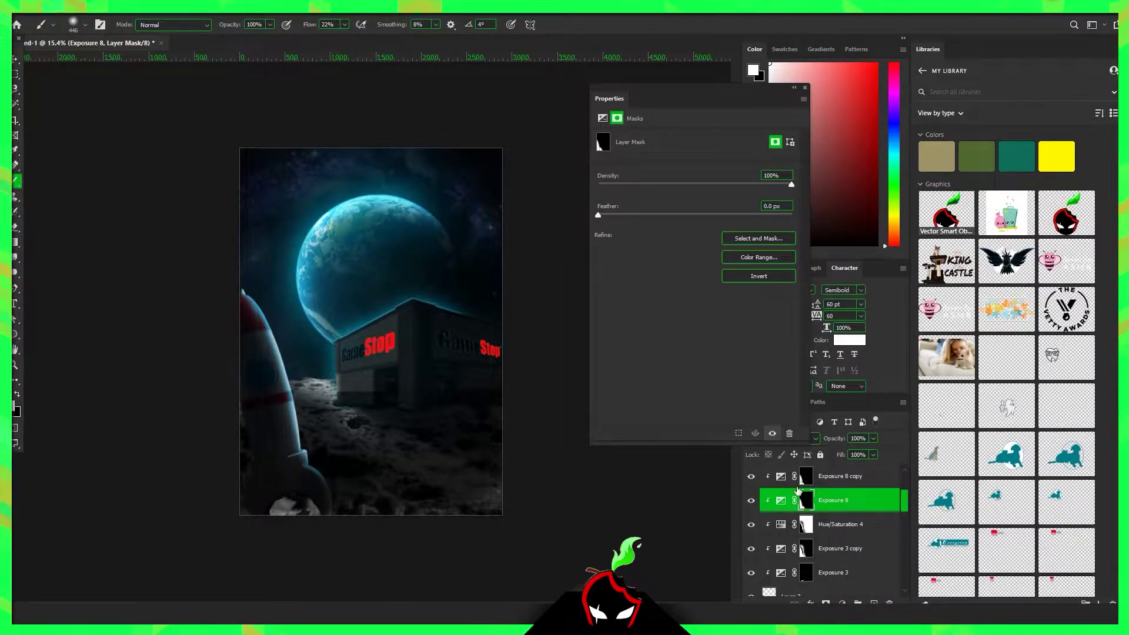
key("alt+bracketright")
Select the top Layer 3 copy sign text layer and switch to the Clone Stamp
scroll(315, 503, "down", 1)
scroll(315, 504, "up", 1)
scroll(352, 365, "up", 2)
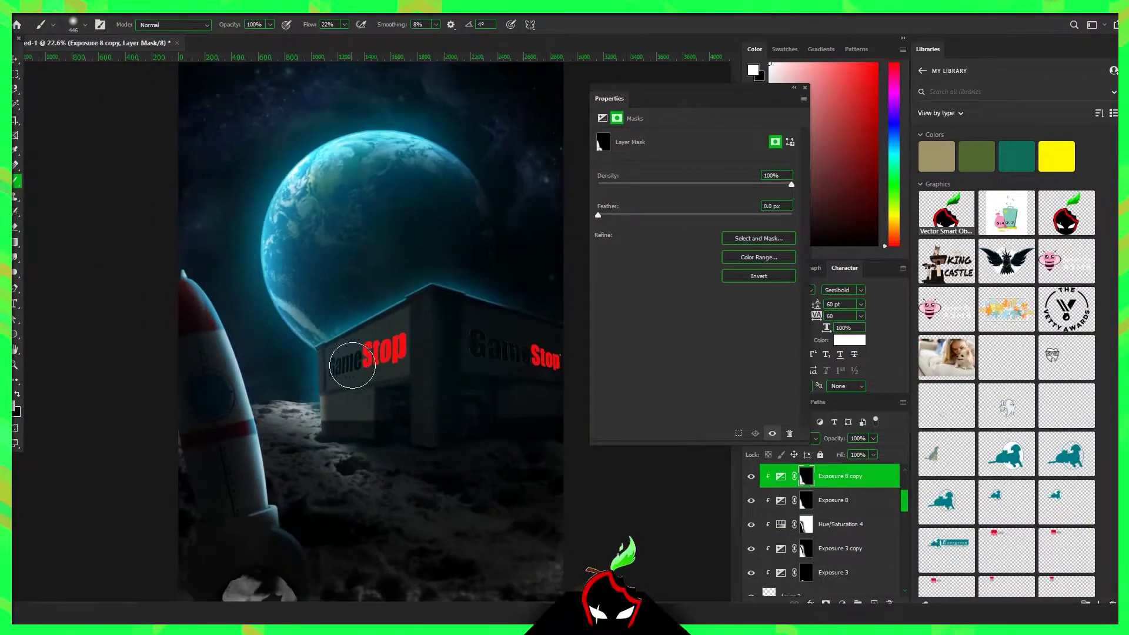
key("alt+period")
key("s")
scroll(338, 365, "up", 2)
Paint the left sign's Game letters white
key("b")
key("x")
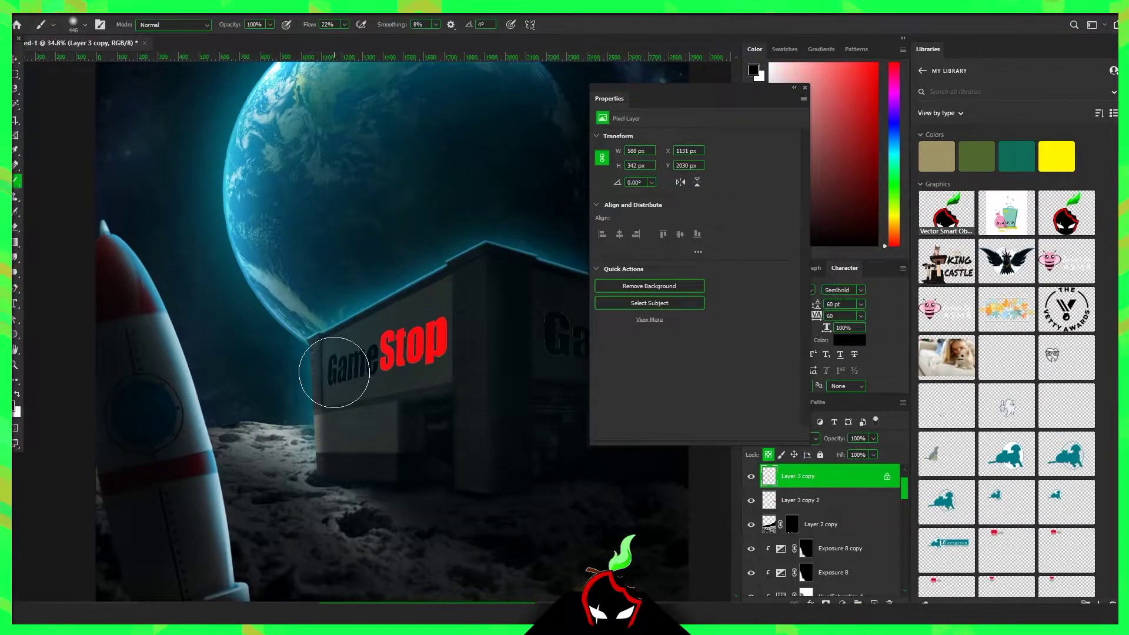
left_click_drag(329, 367, 376, 359)
scroll(353, 364, "up", 2)
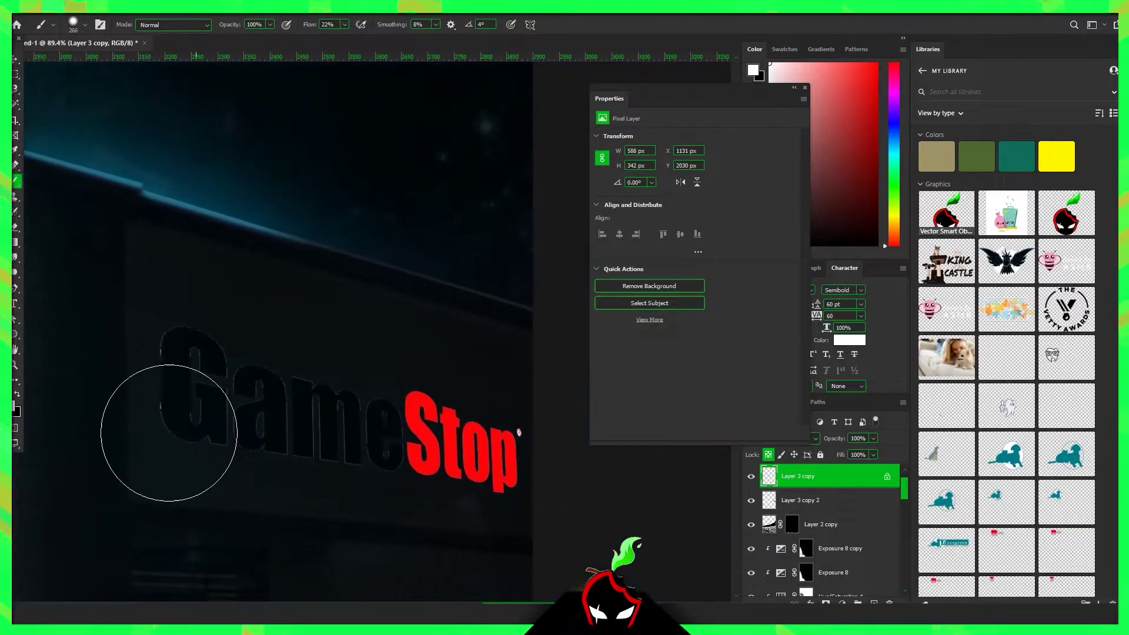
key("b")
left_click_drag(159, 352, 364, 446)
scroll(329, 411, "up", 2)
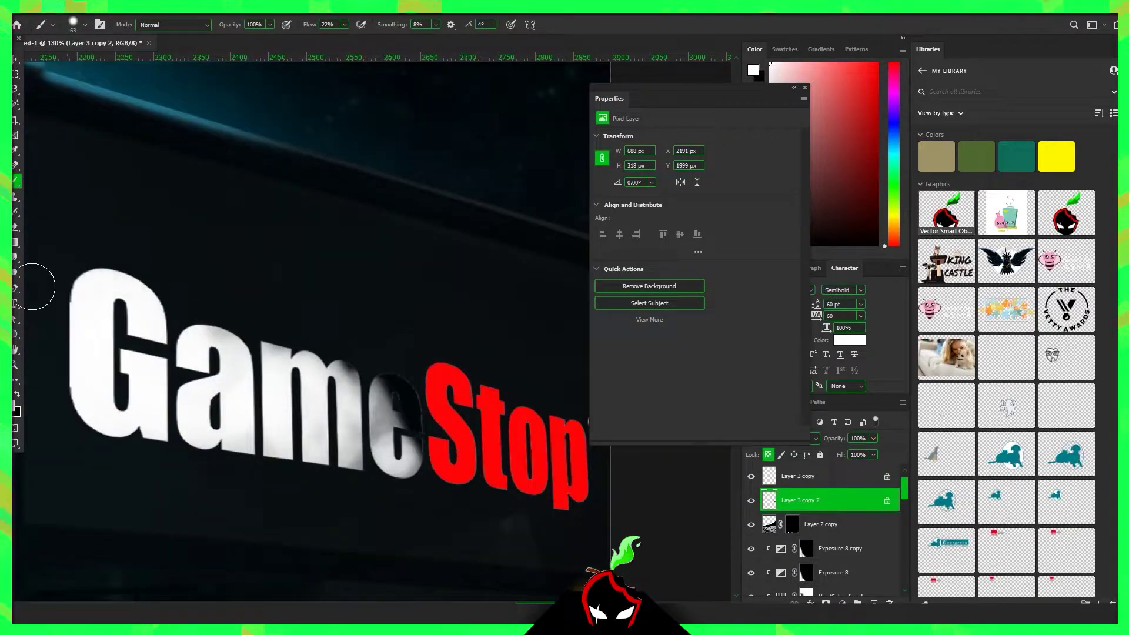
Paint the right sign's Game letters white and touch up the 'me' edges
mouse_move(352, 399)
left_mouse_down()
mouse_move(282, 367)
mouse_move(297, 453)
left_mouse_up()
left_click_drag(377, 376, 394, 470)
scroll(396, 516, "up", 1)
left_click_drag(399, 353, 412, 500)
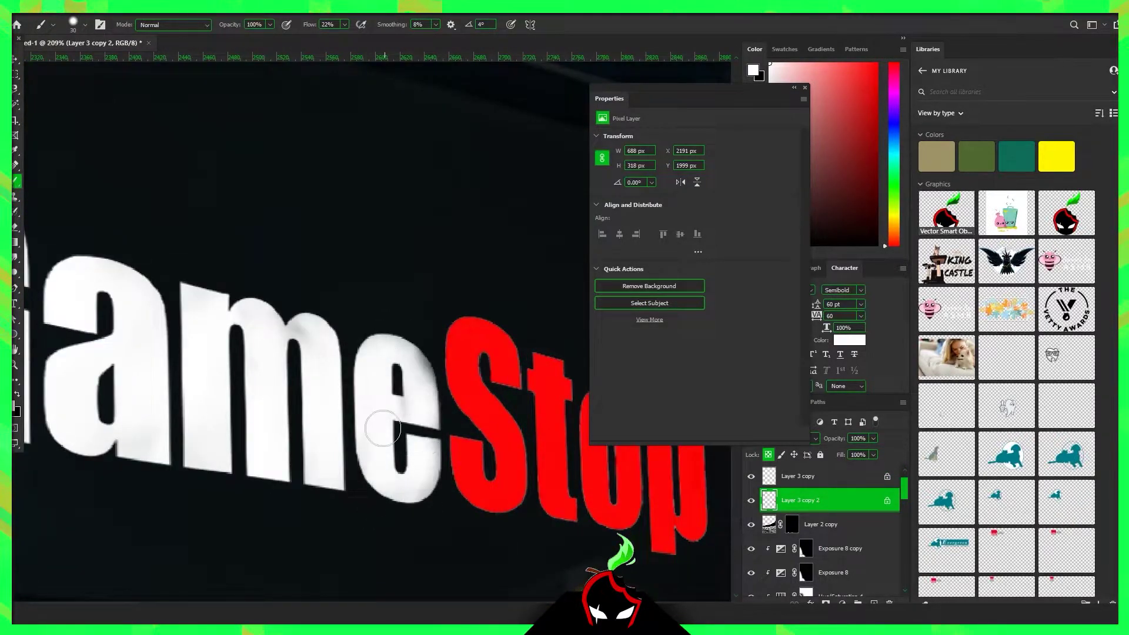
scroll(291, 366, "up", 1)
scroll(291, 366, "down", 4)
Erase stray white paint around the lettering and select the Exposure 1 adjustment
key("e")
left_click_drag(506, 353, 517, 400)
scroll(377, 393, "down", 4)
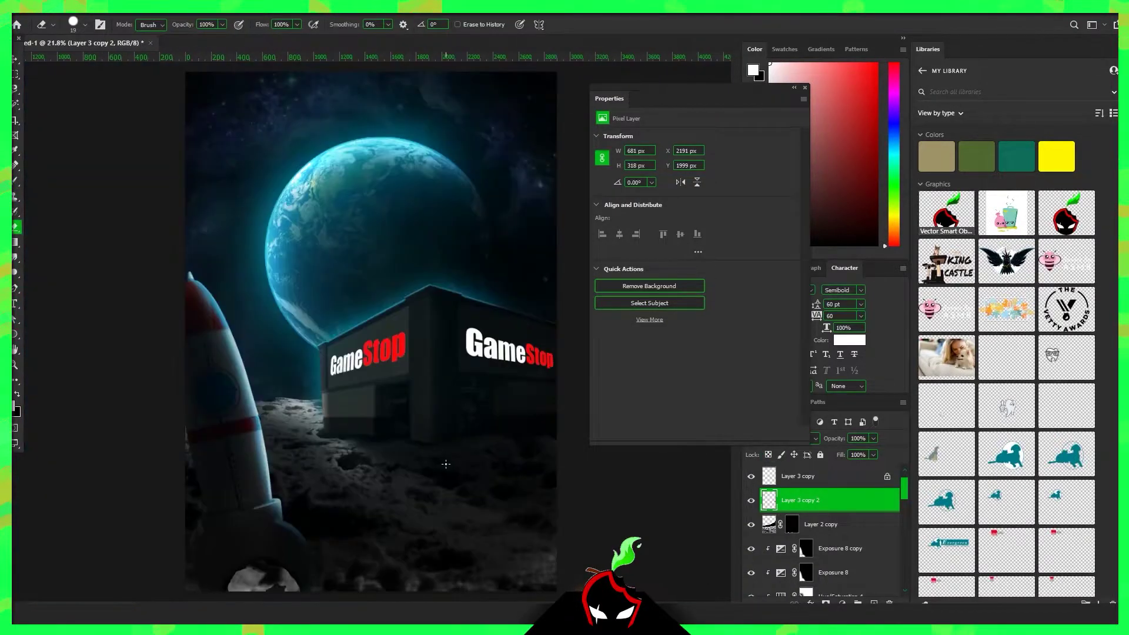
key("v")
scroll(823, 529, "down", 5)
left_click(799, 588)
Add an Exposure 9 adjustment layer with its mask filled black, clipped to the layer beneath
left_click(88, 7)
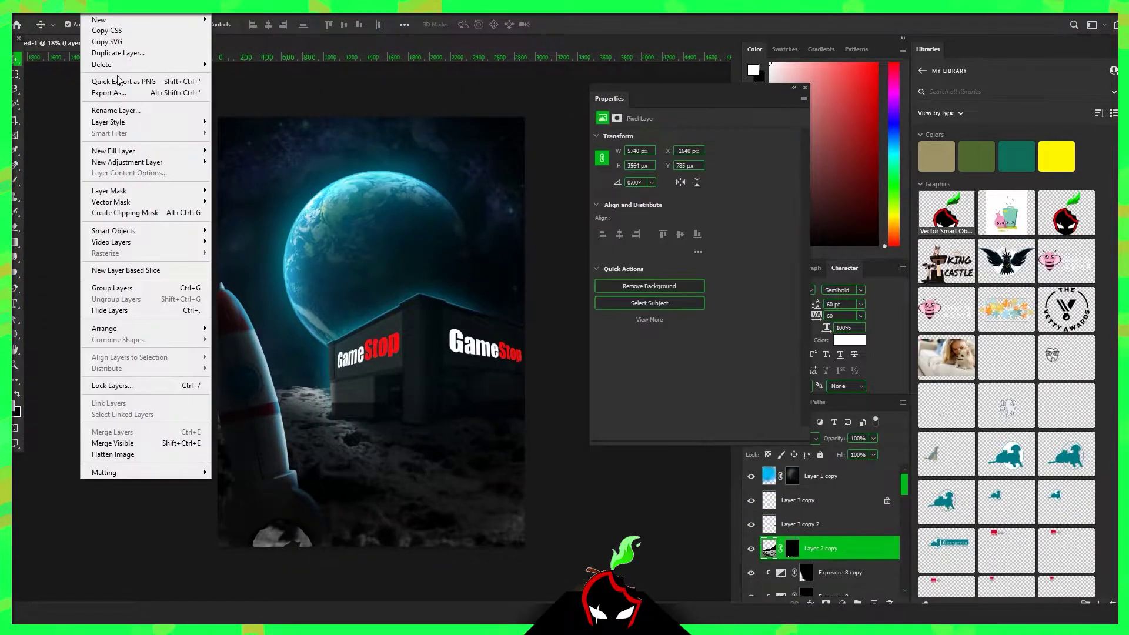
left_click(247, 194)
left_click(644, 175)
key("b")
key("x")
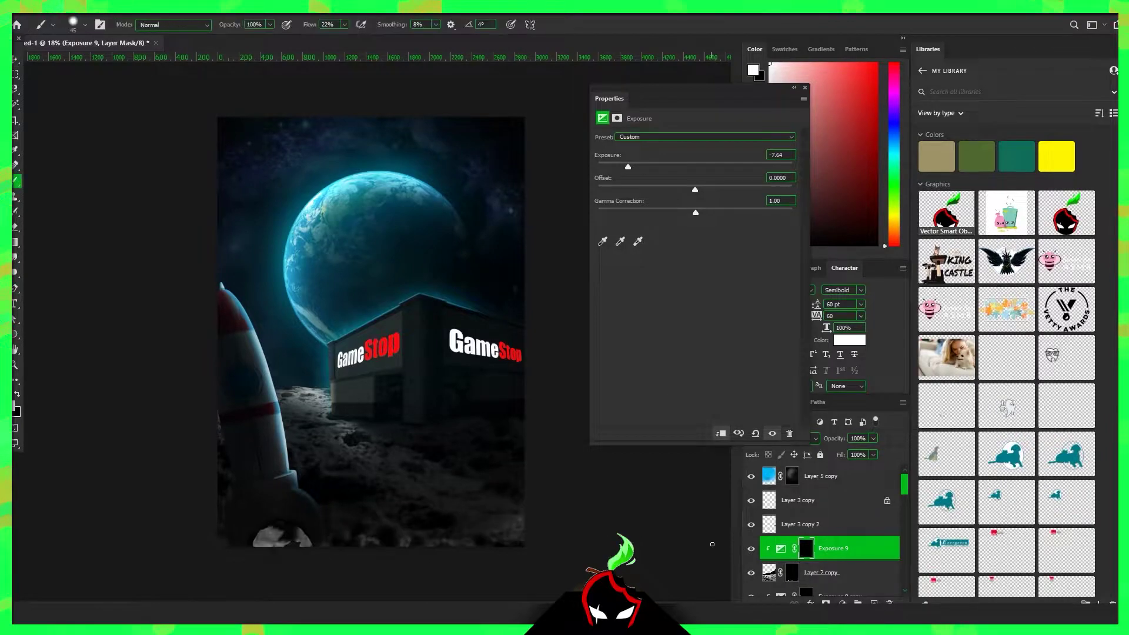
key("ctrl+i")
key("alt+bracketleft")
left_click(816, 554)
Duplicate Exposure 8 copy as Exposure 8 copy 2 and clip it to the layer below
key("x")
key("bracketleft")
key("bracketleft")
key("bracketleft")
scroll(269, 495, "up", 2, "alt")
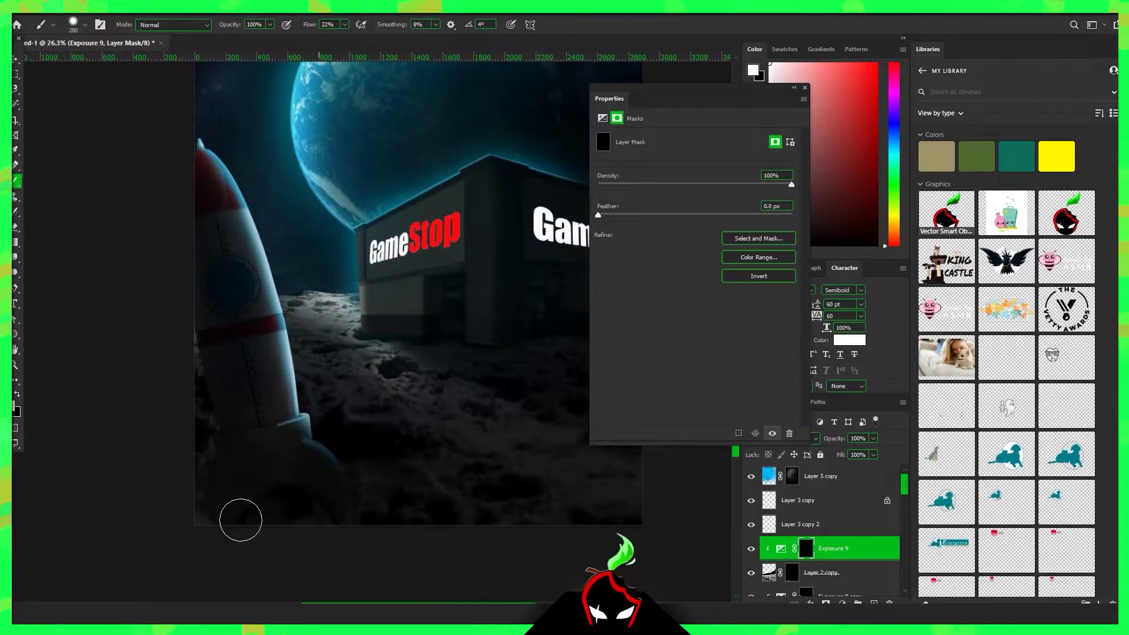
scroll(240, 520, "down", 1, "alt")
key("alt+bracketleft")
key("alt+bracketleft")
key("x")
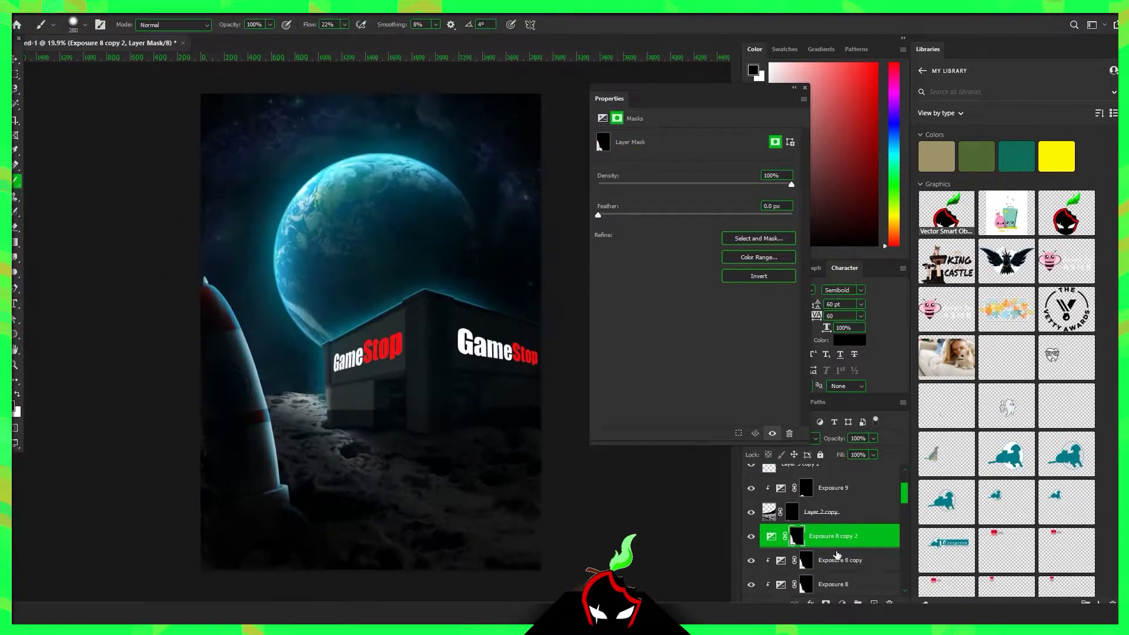
left_click(836, 549, "alt")
key("x")
scroll(279, 519, "down", 1, "alt")
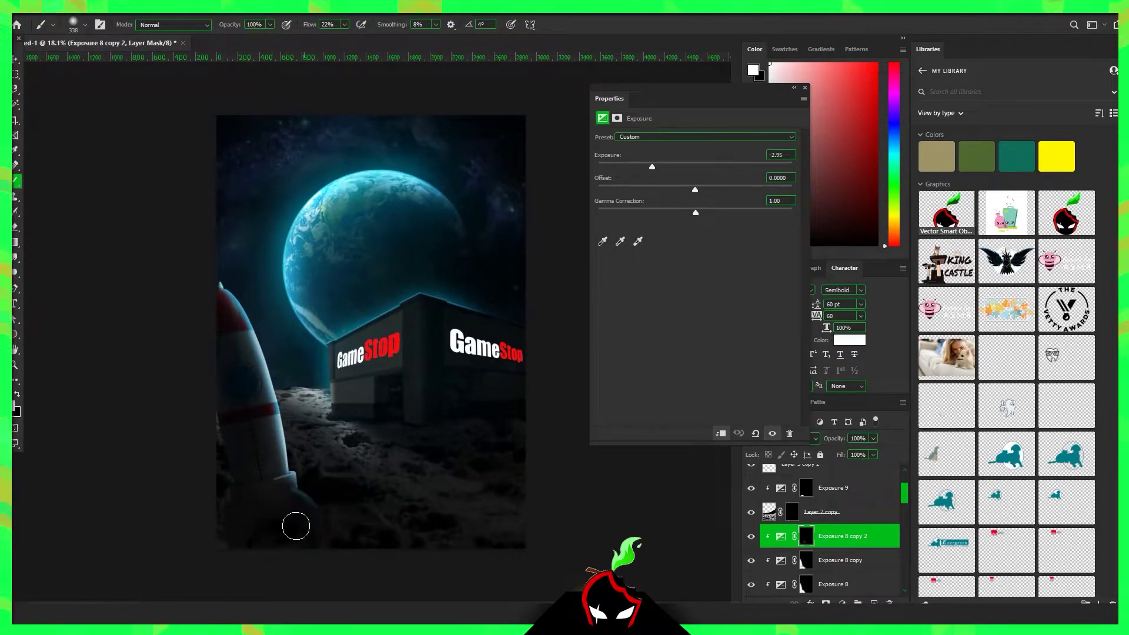
key("v")
scroll(834, 529, "up", 2)
Release Layer 5 copy from clipping and paint white into its mask around the planet
left_click(860, 485)
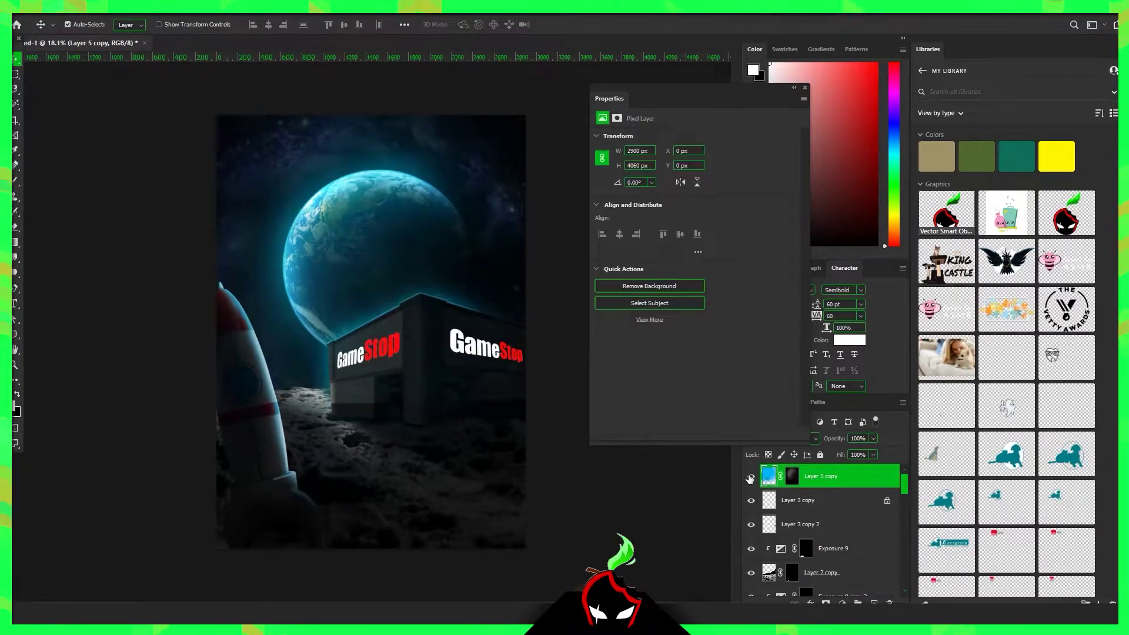
key("ctrl+bracketleft")
key("ctrl+bracketleft")
key("ctrl+bracketleft")
key("ctrl+bracketleft")
key("ctrl+bracketleft")
key("ctrl+bracketleft")
key("ctrl+bracketleft")
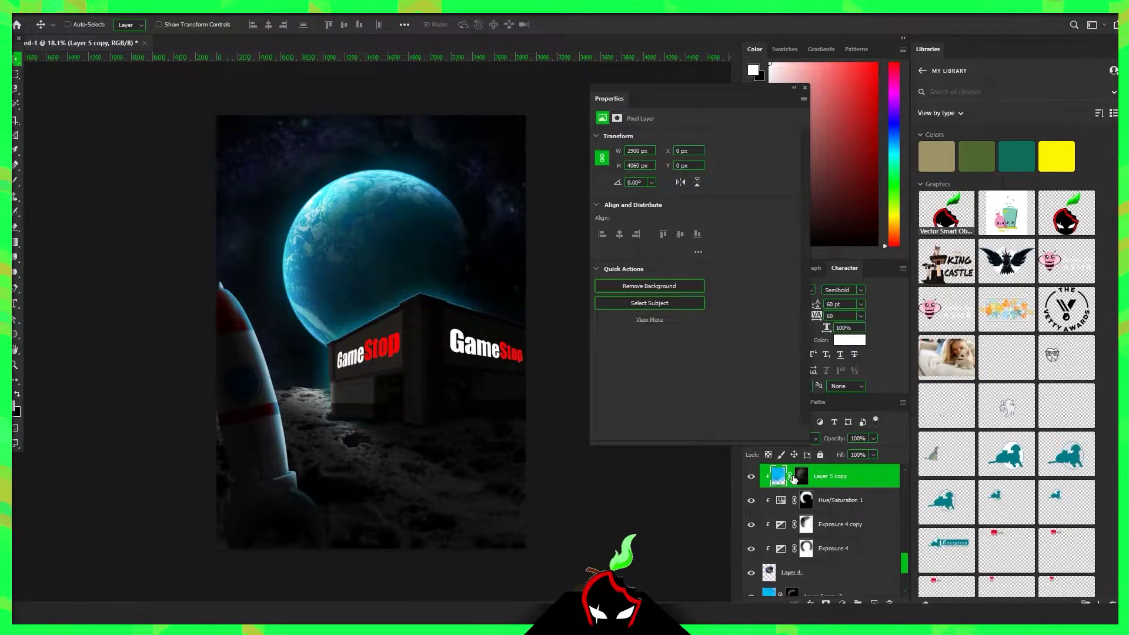
key("ctrl+alt+g")
scroll(371, 329, "down", 1, "alt")
left_click(792, 524)
key("b")
key("x")
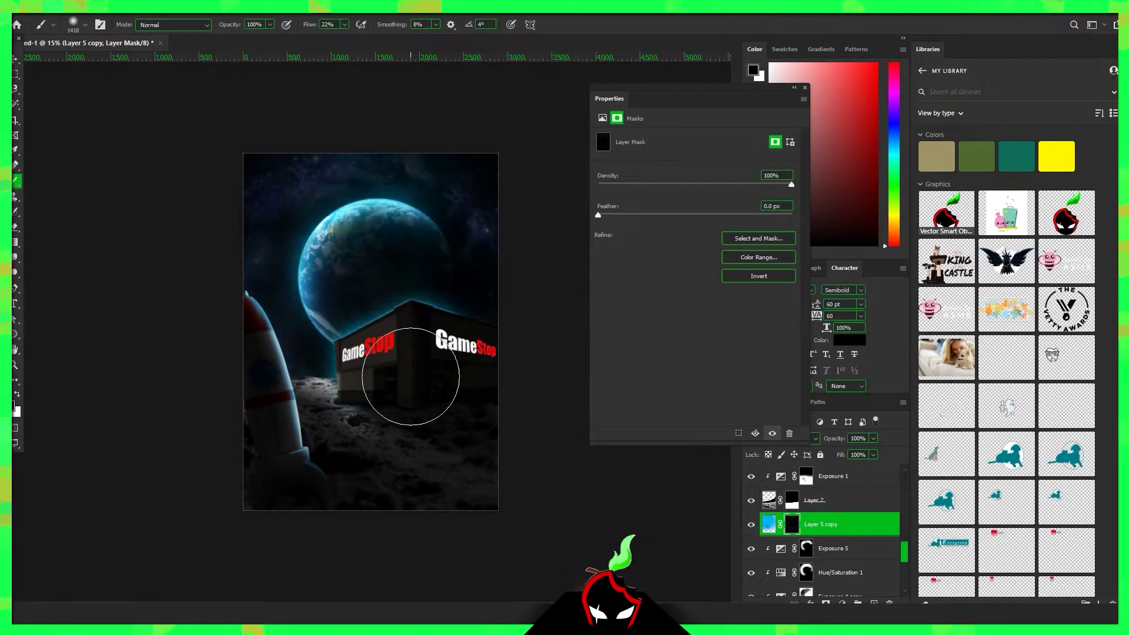
key("bracketleft")
key("bracketleft")
key("bracketleft")
left_click_drag(327, 315, 353, 277)
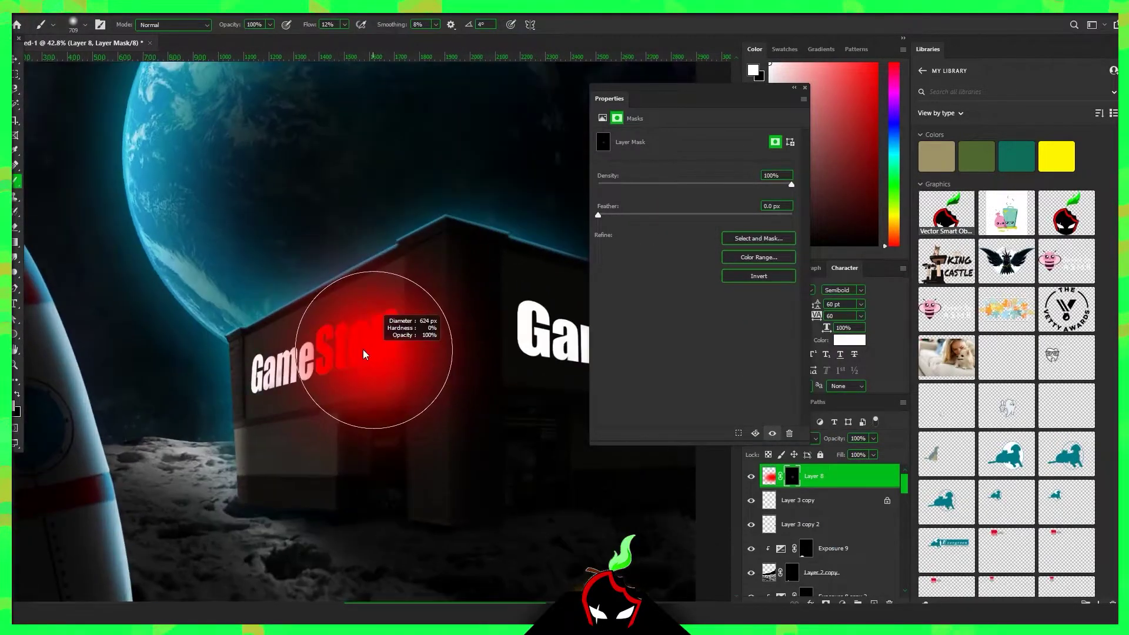
Raise the white-glow Layer 9's opacity to 70% over the Game lettering
scroll(391, 336, "down", 2)
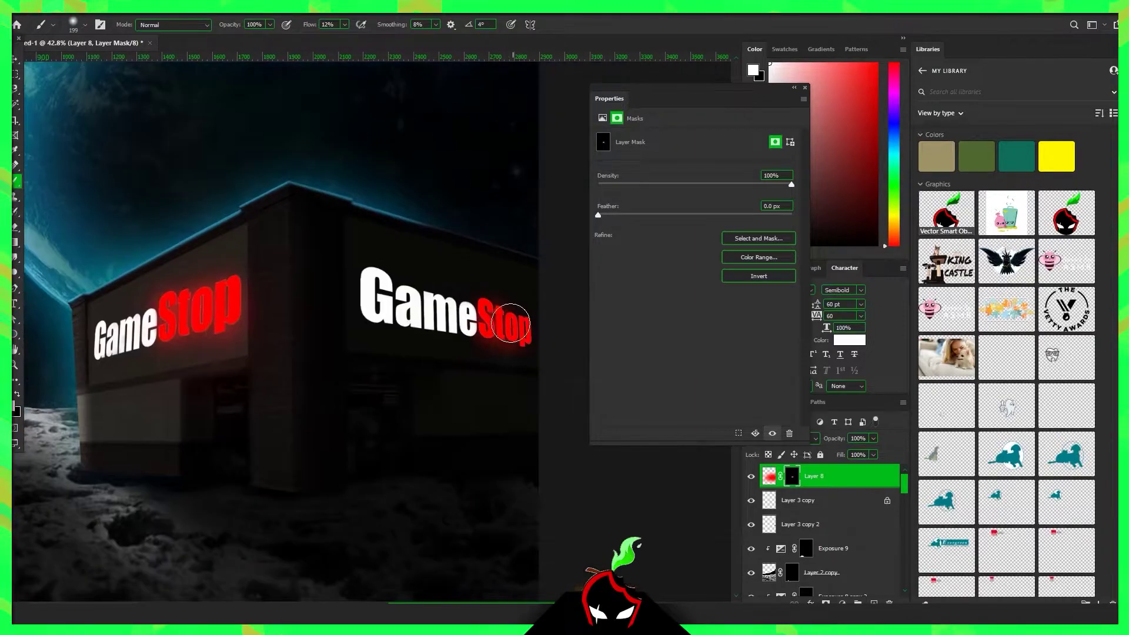
scroll(390, 346, "down", 2)
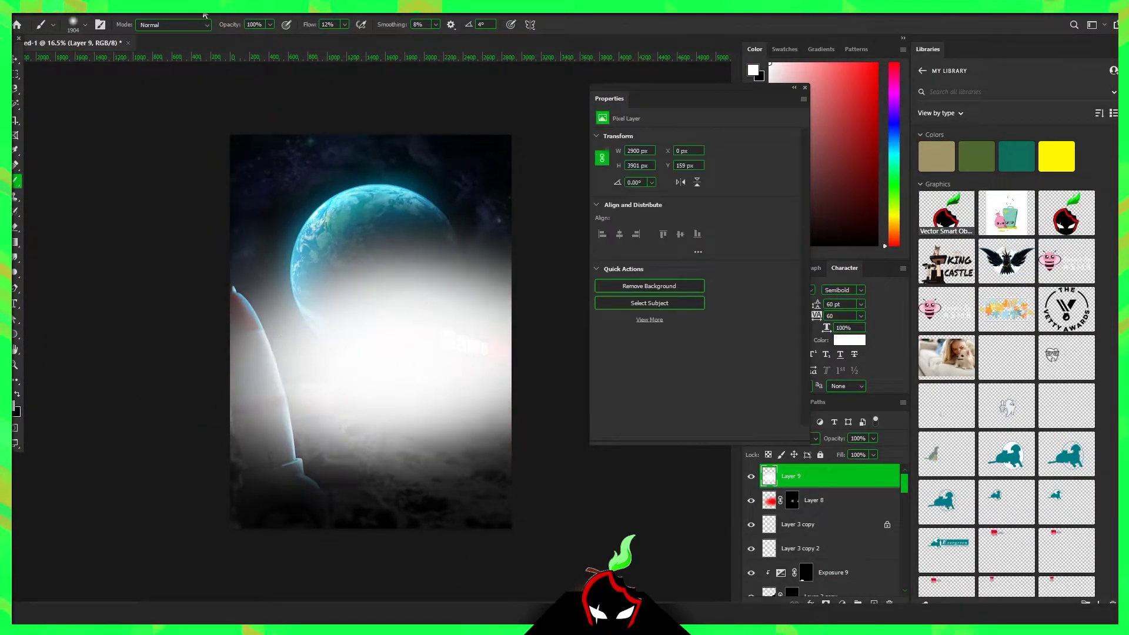
scroll(398, 388, "up", 2)
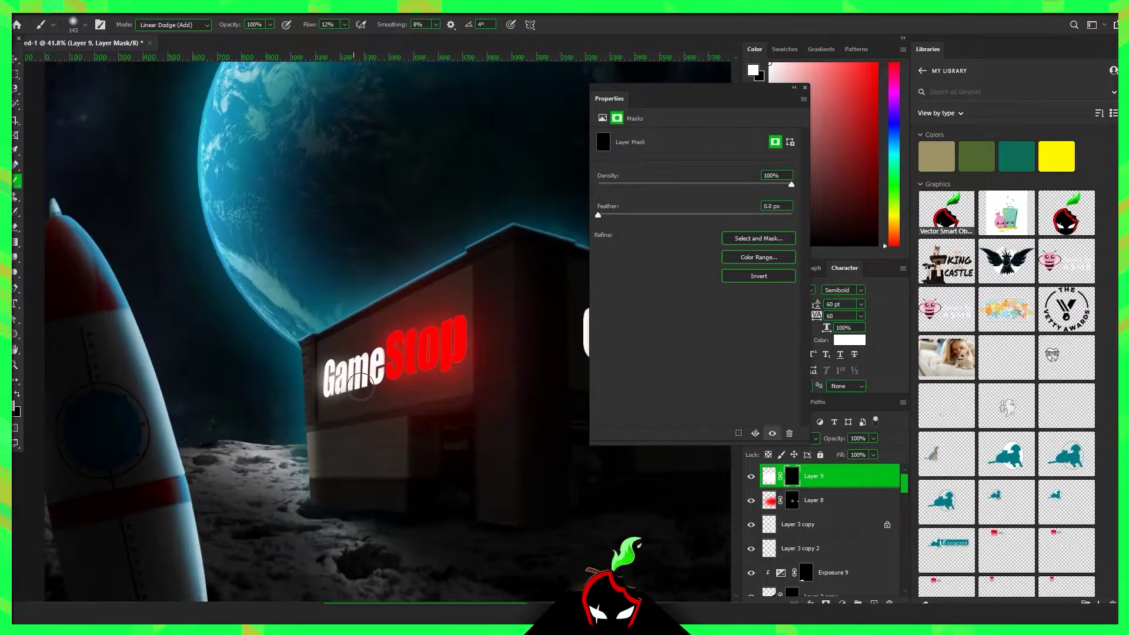
scroll(450, 304, "up", 1)
scroll(496, 331, "down", 3)
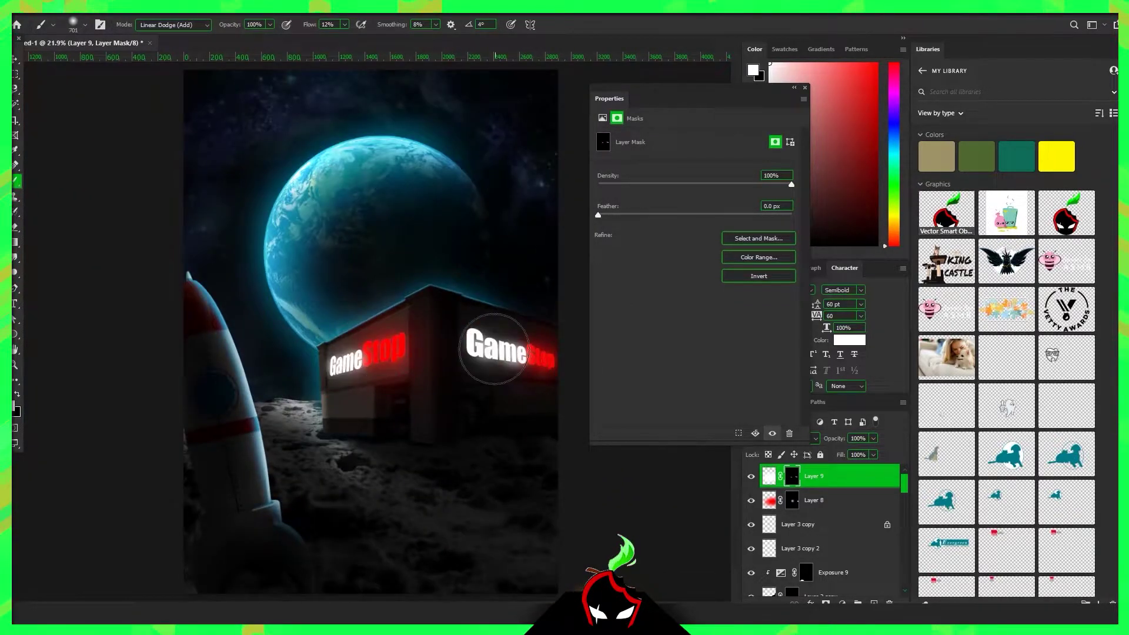
scroll(494, 349, "down", 2)
left_click_drag(852, 453, 858, 453)
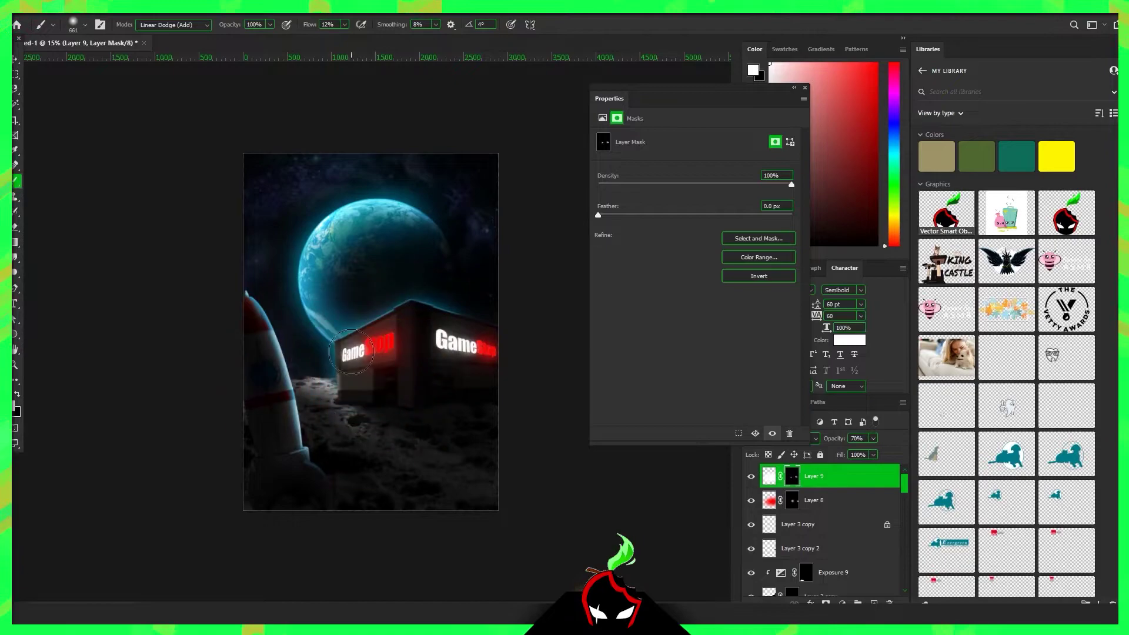
Select the layers beneath and paste the purple nebula image as a new layer
key("alt+bracketleft")
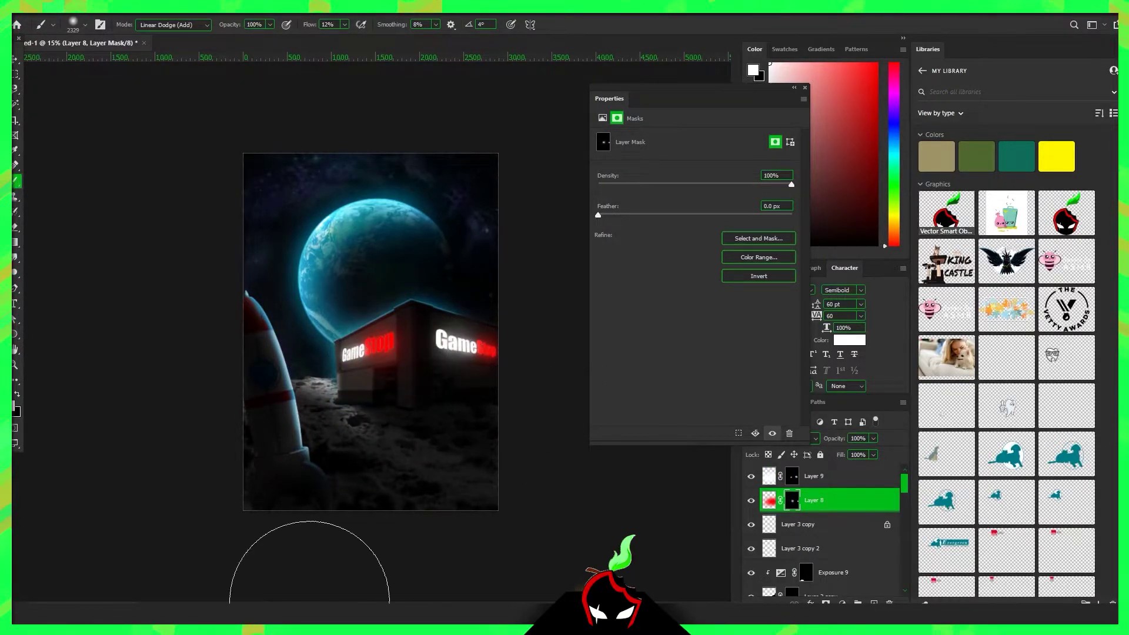
key("v")
key("alt+v")
key("Escape")
key("alt+bracketleft")
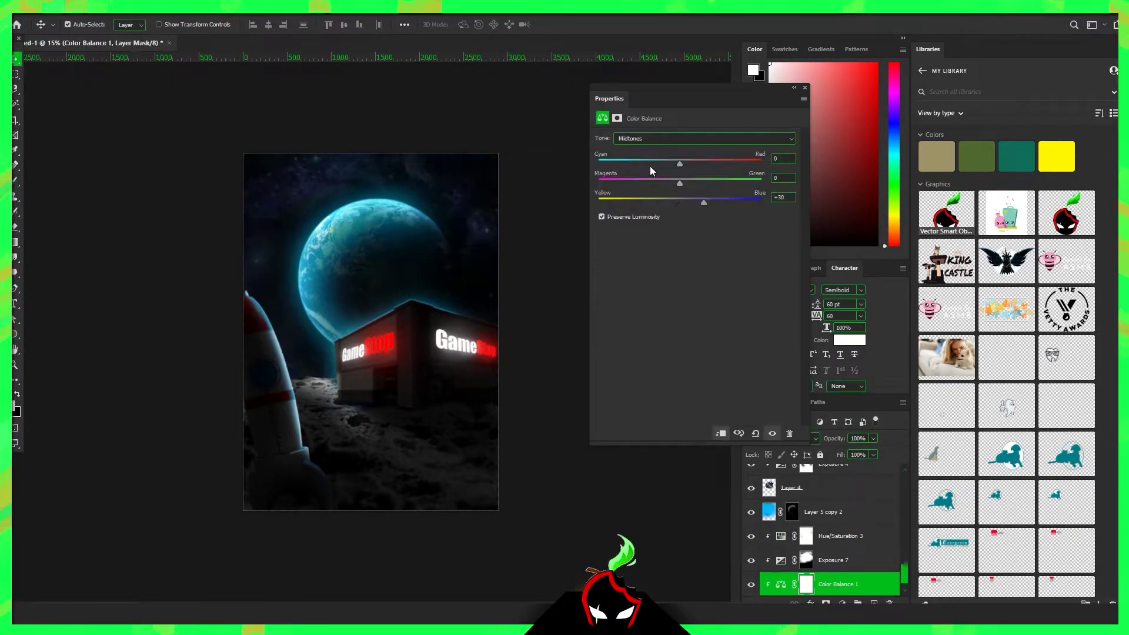
key("alt+bracketright")
key("alt+bracketright")
Duplicate the nebula layer and stretch and centre the copy to cover the canvas
key("ctrl+v")
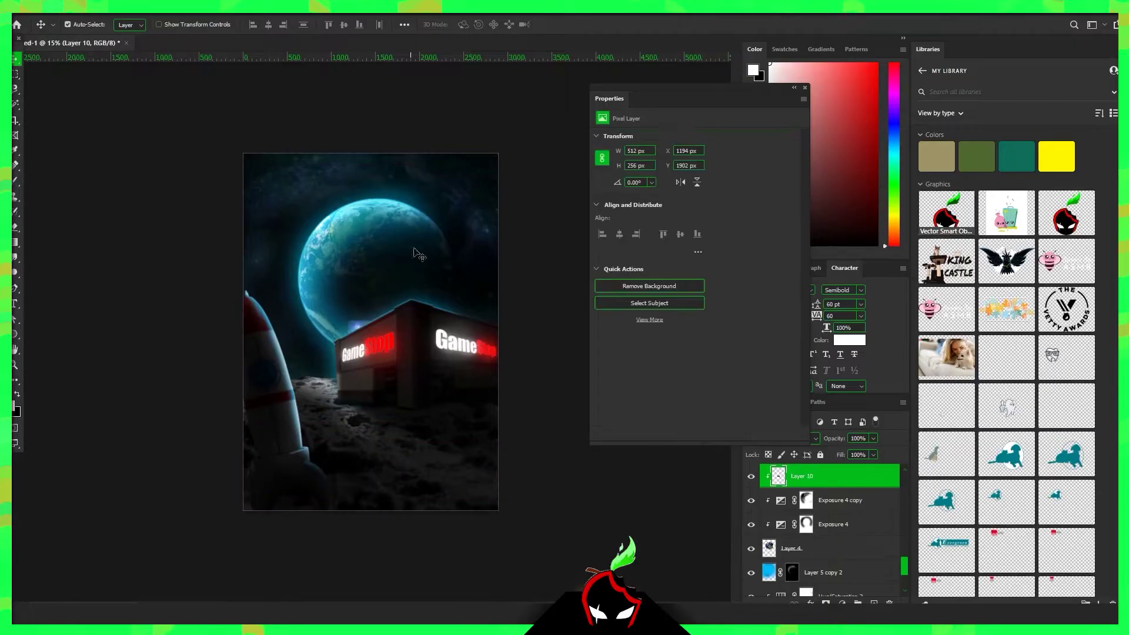
key("ctrl+t")
key("Return")
key("ctrl+bracketleft")
key("ctrl+bracketleft")
key("ctrl+bracketleft")
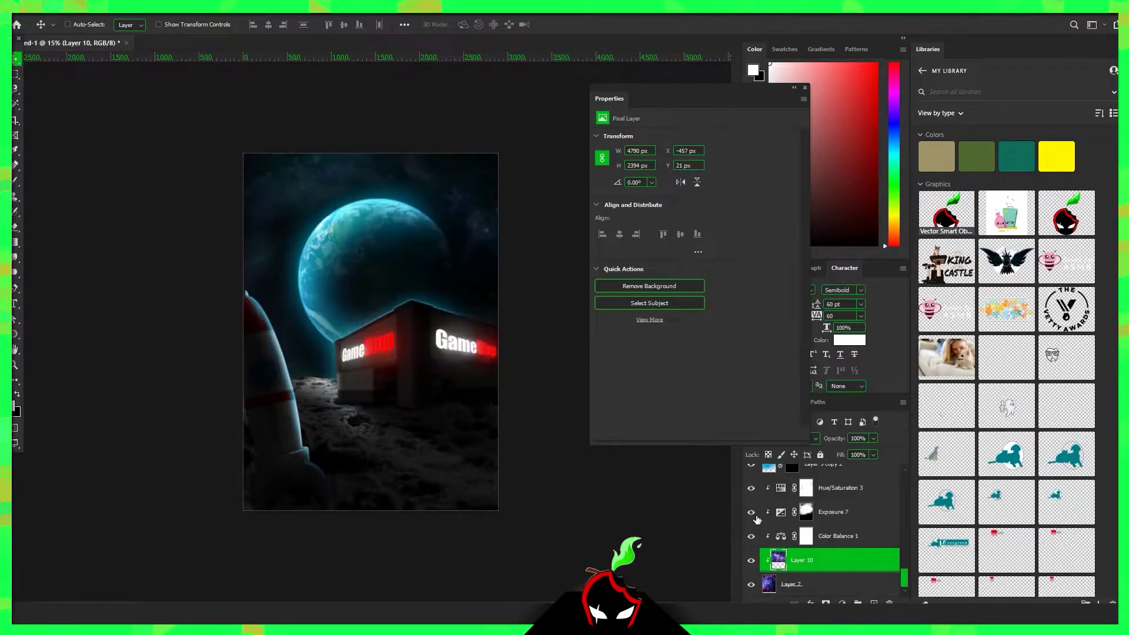
key("ctrl+bracketright")
key("ctrl+j")
key("ctrl+t")
left_click_drag(511, 147, 412, 76)
left_click_drag(275, 290, 370, 290)
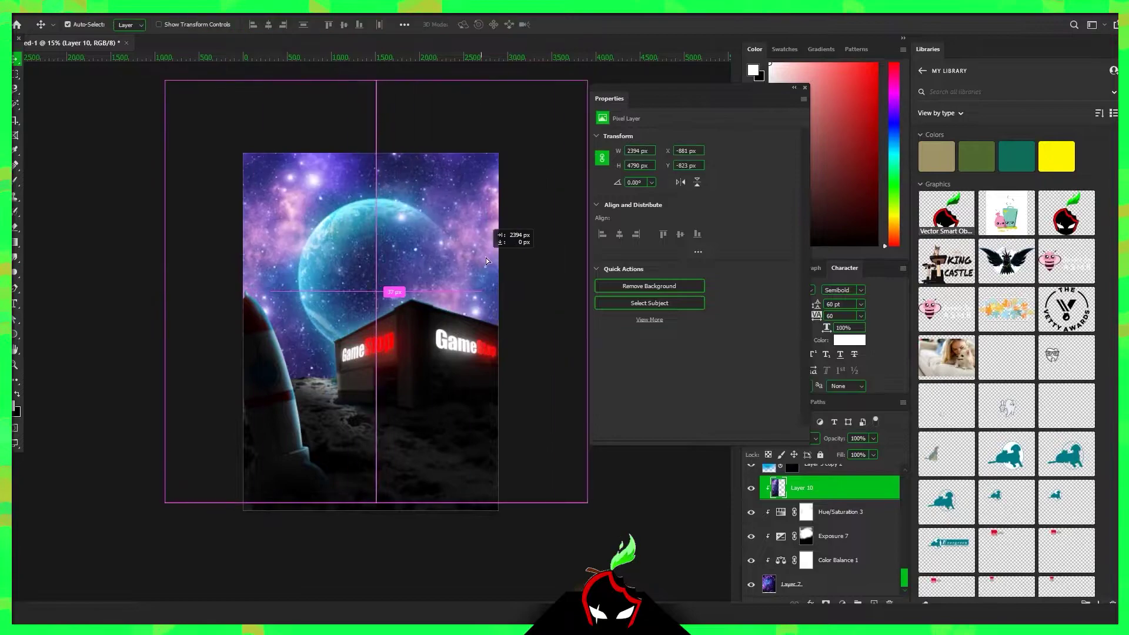
key("Return")
Mask Layer 10 copy and brush black over the planet edge near the building
left_click(848, 511, "shift")
right_click(849, 519)
left_click(846, 482)
left_click(825, 603)
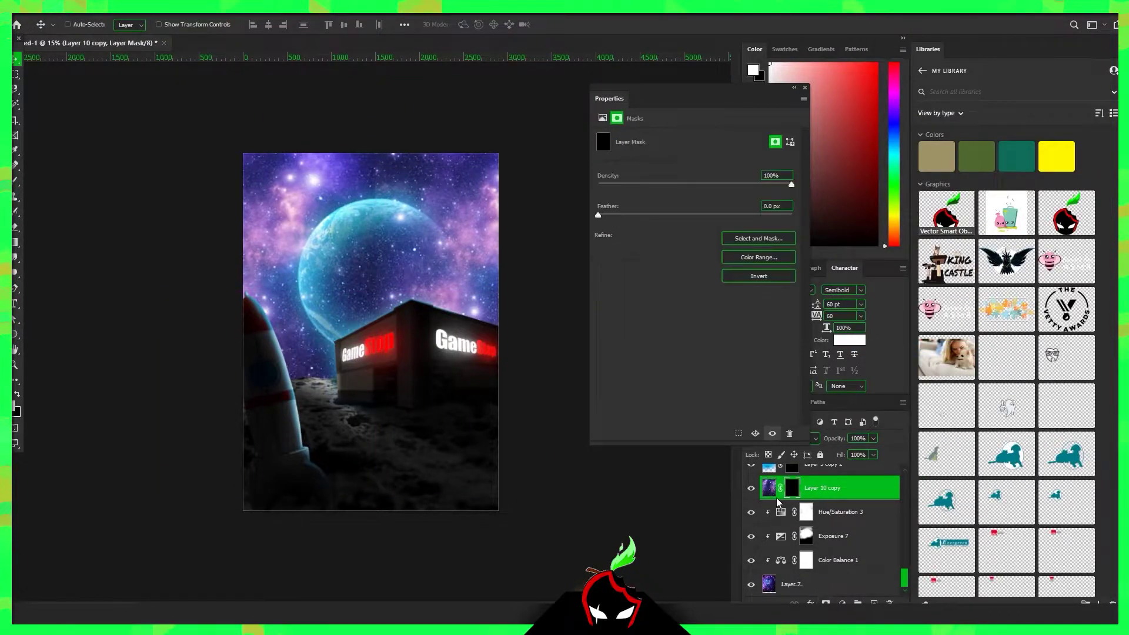
key("b")
left_click_drag(423, 236, 412, 283)
key("x")
key("bracketleft")
key("bracketleft")
left_click_drag(329, 317, 346, 330)
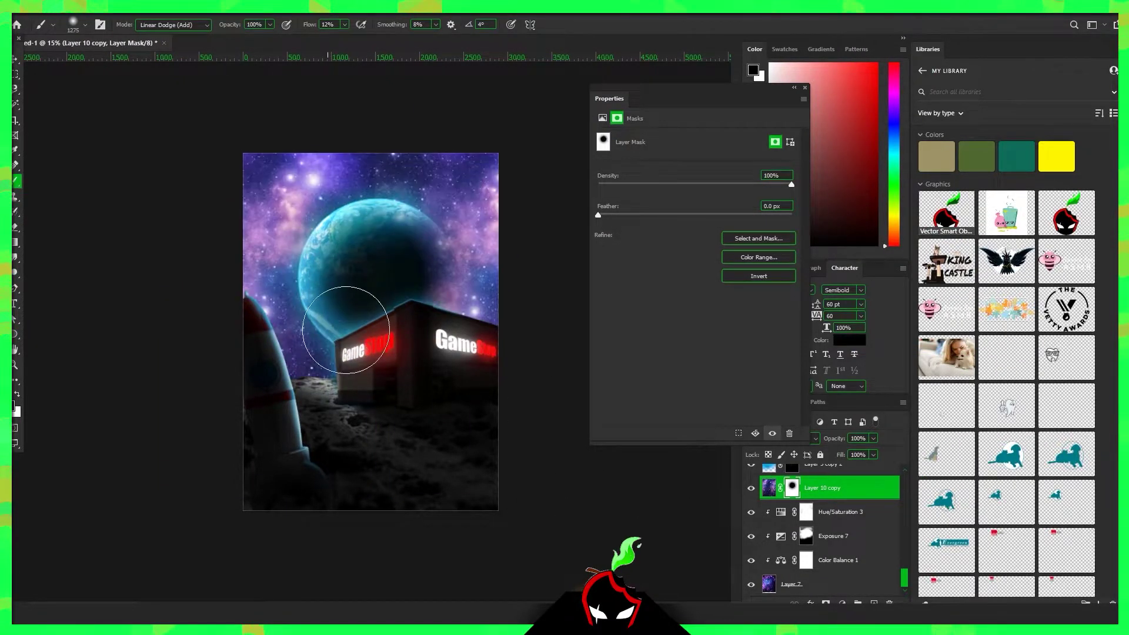
left_click_drag(366, 42, 397, 42)
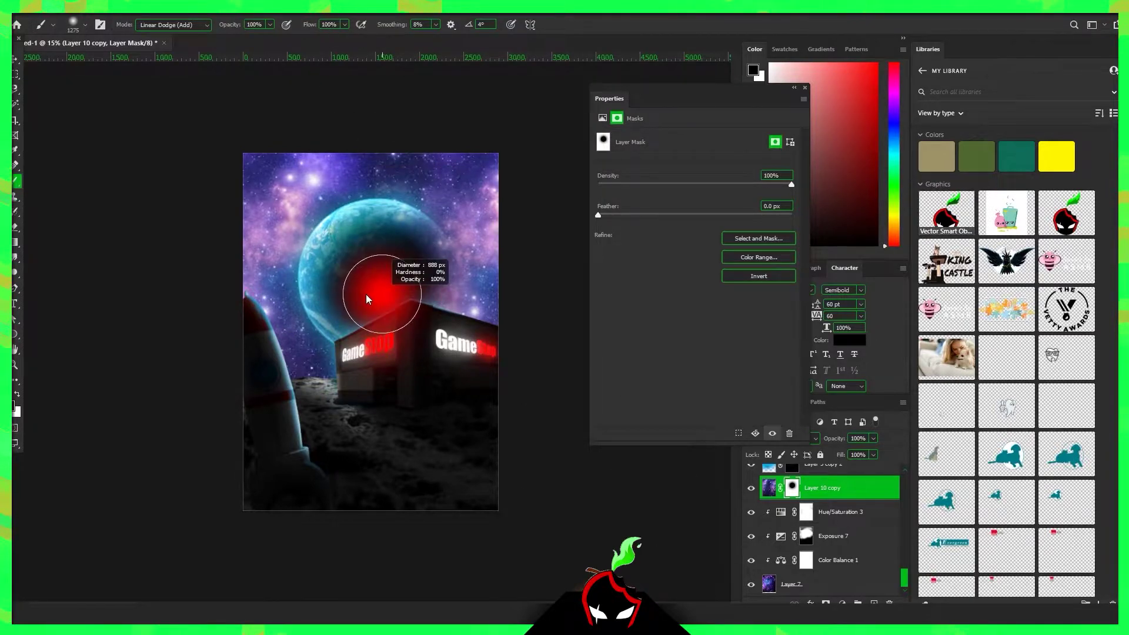
Blend Layer 10 copy as Overlay and colour-balance it to -19, 0, +34
scroll(796, 500, "up", 1)
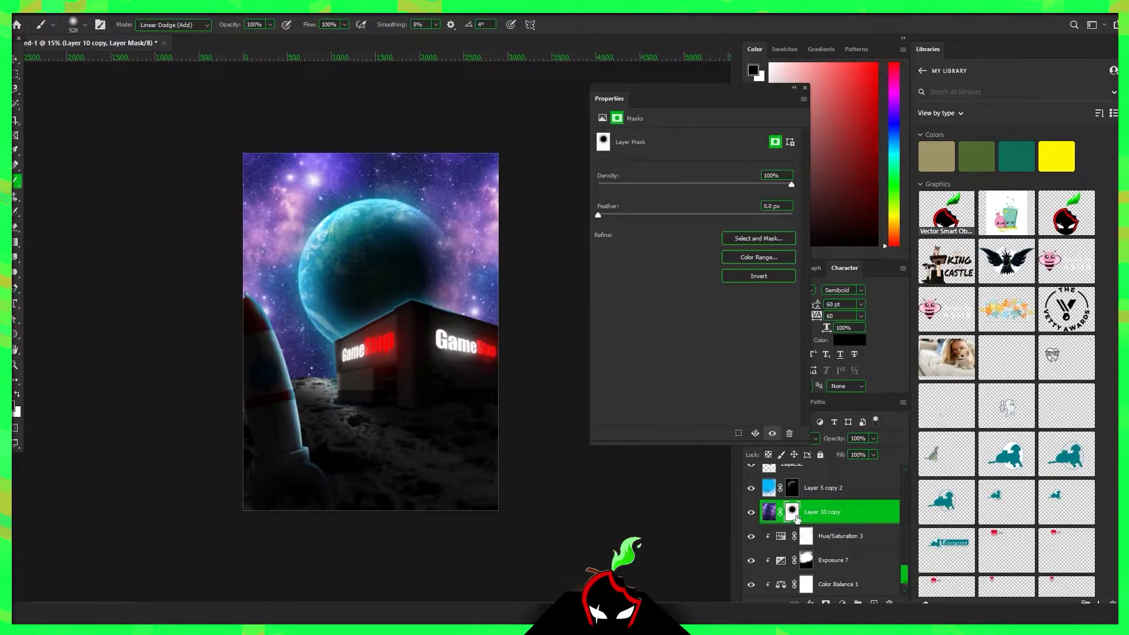
key("shift+alt+n")
key("bracketright")
key("bracketright")
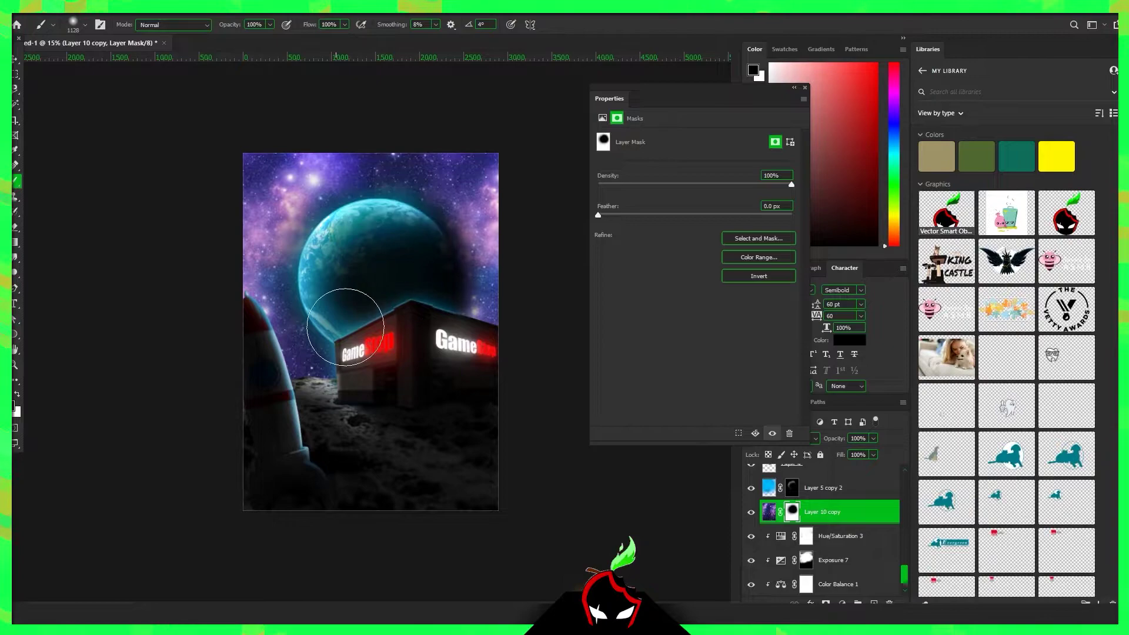
left_click(814, 439)
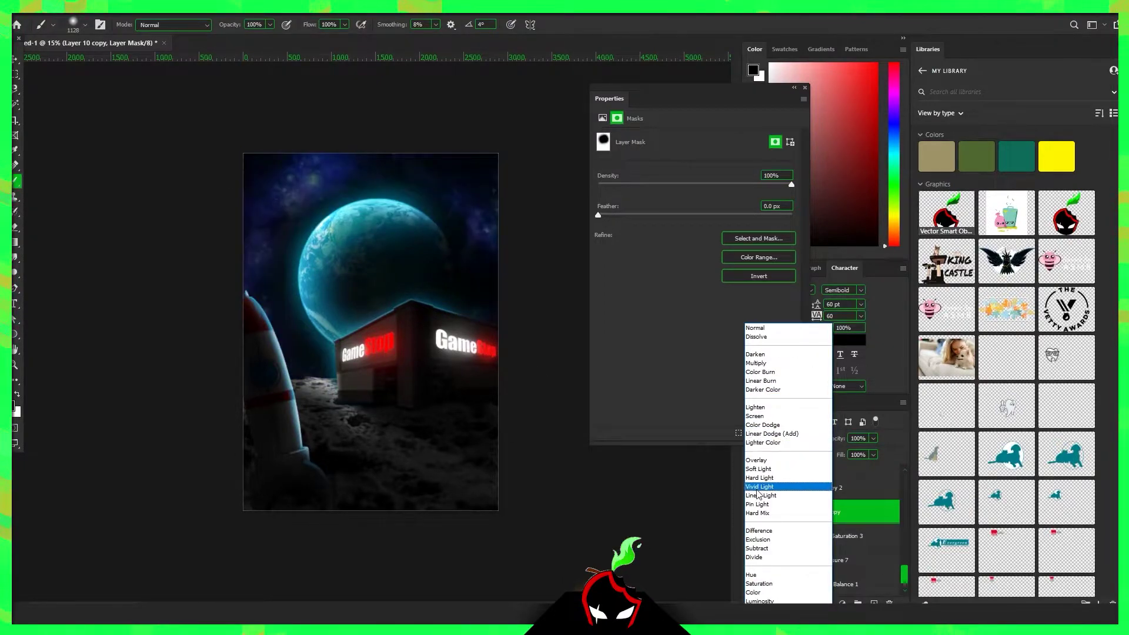
left_click(762, 463)
left_click(769, 510)
key("ctrl+b")
left_click_drag(653, 440, 657, 442)
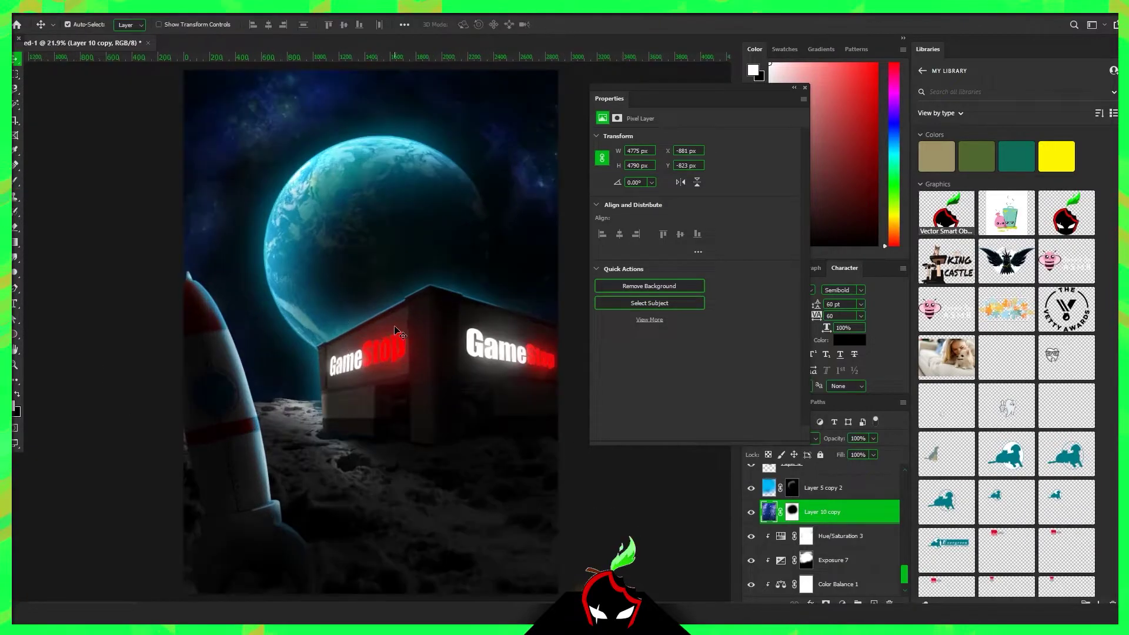
left_click(877, 481)
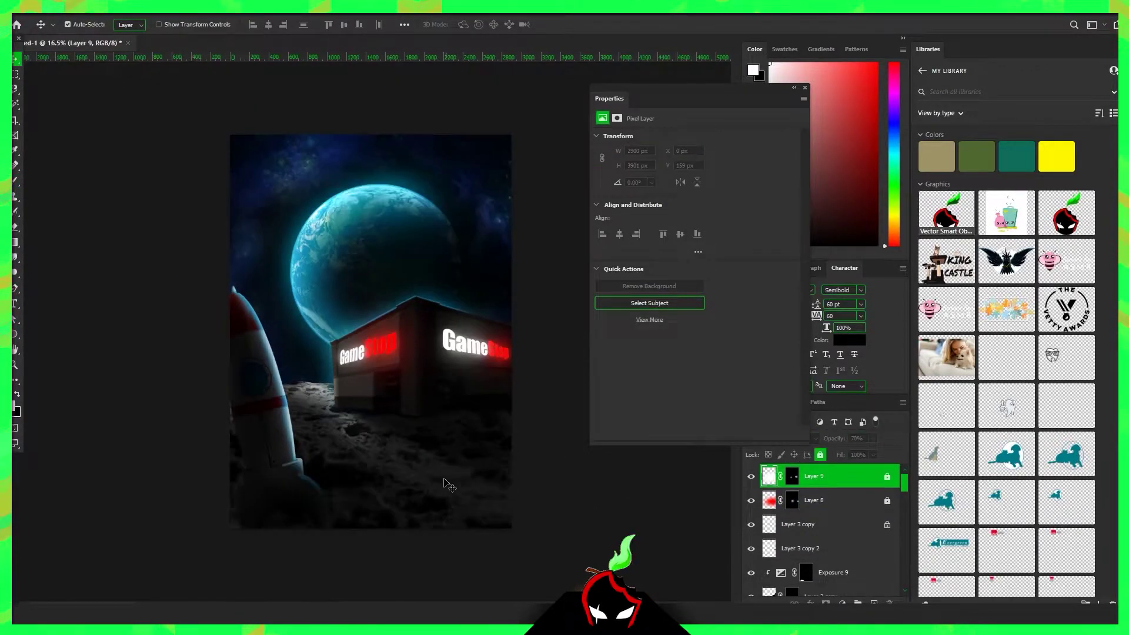
Give Layer 10 a black mask and paint white along the rocket edge for a cyan rim
key("b")
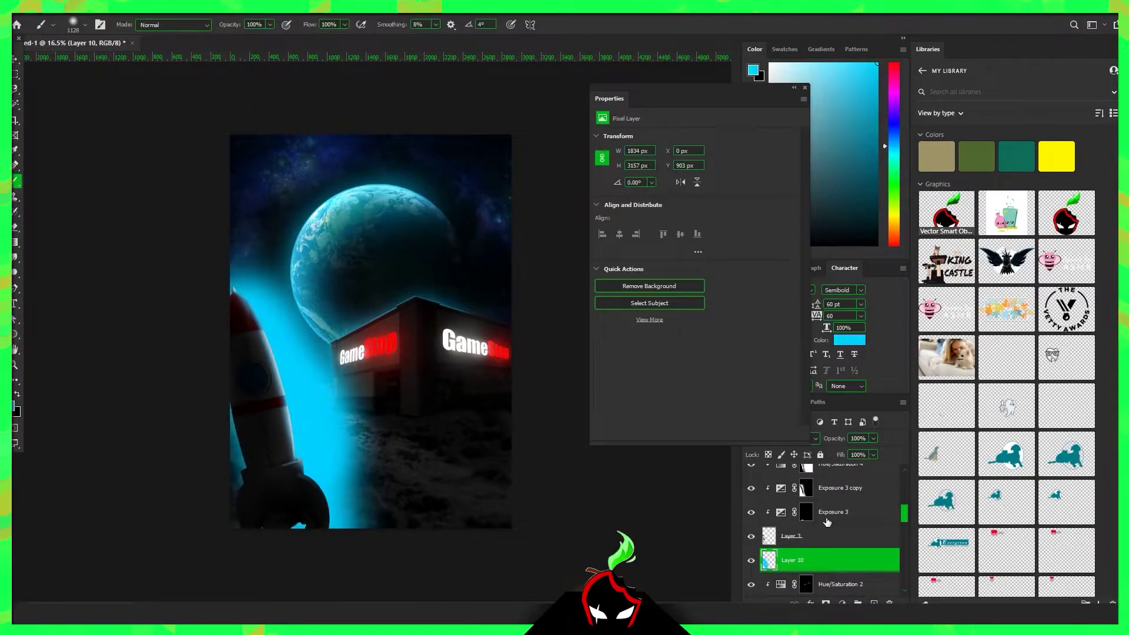
left_click(825, 603, "alt")
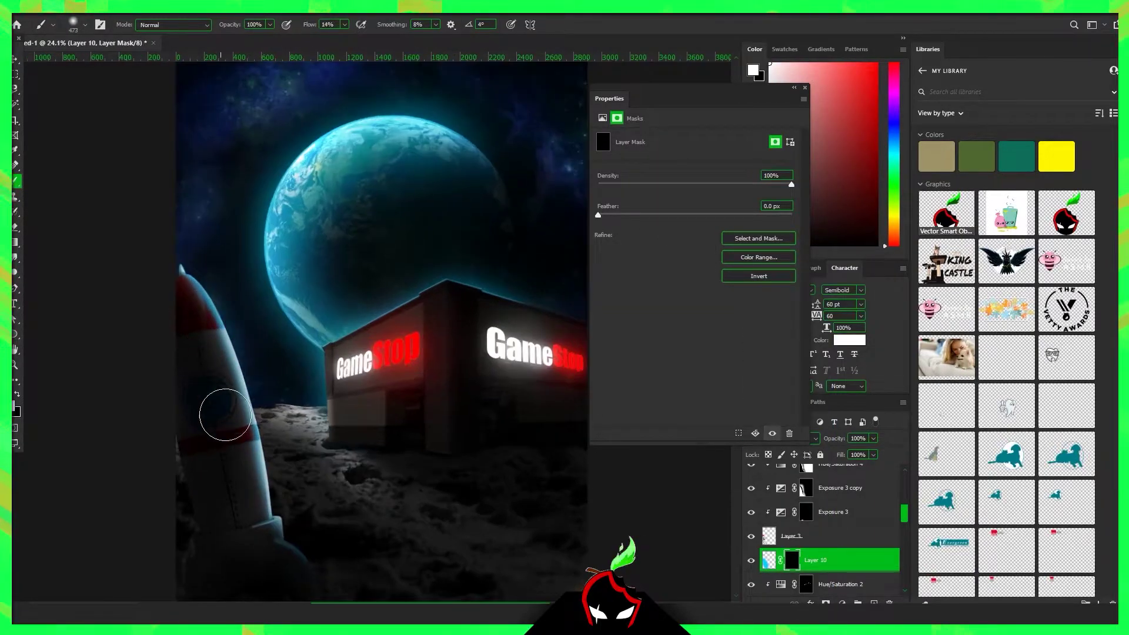
scroll(303, 468, "down", 1)
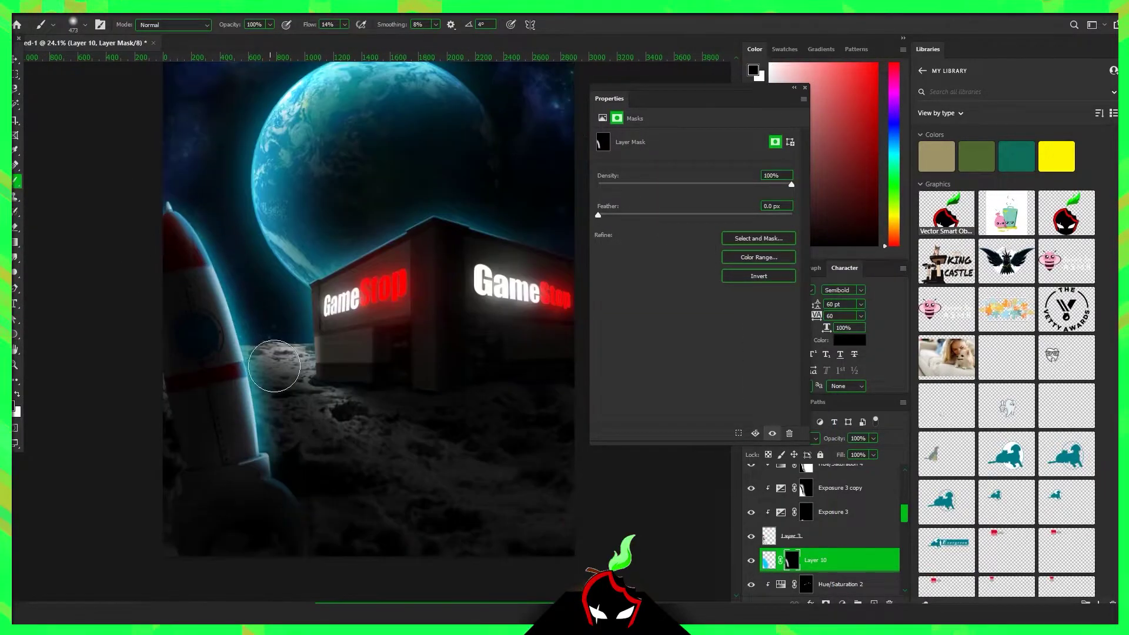
scroll(312, 424, "down", 1)
key("x")
scroll(354, 424, "down", 1)
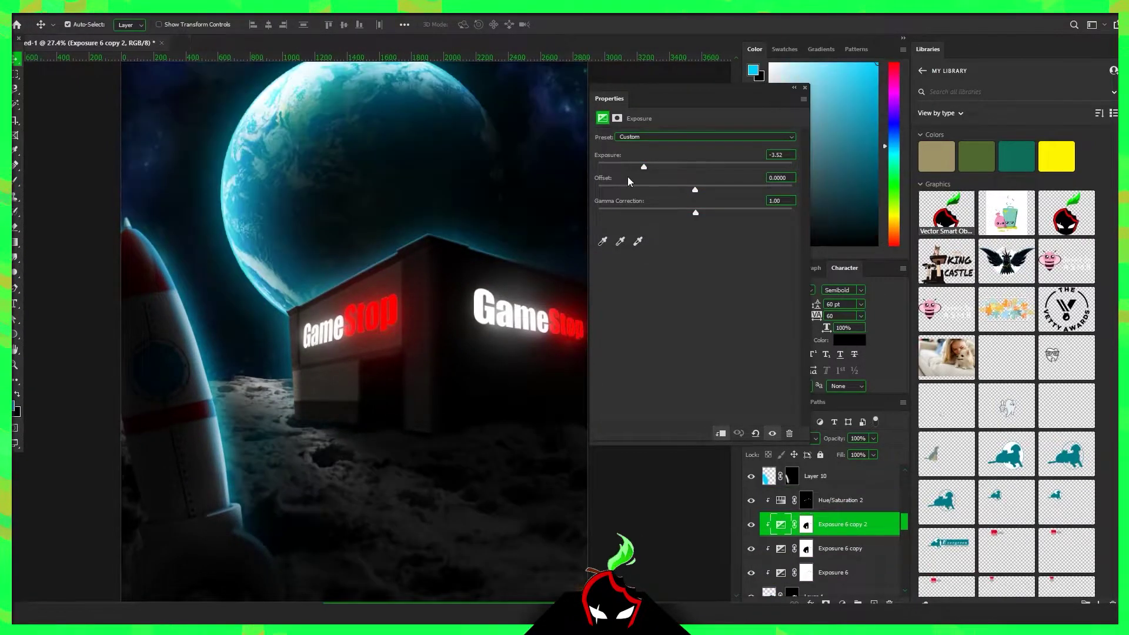
key("b")
scroll(317, 378, "right", 3)
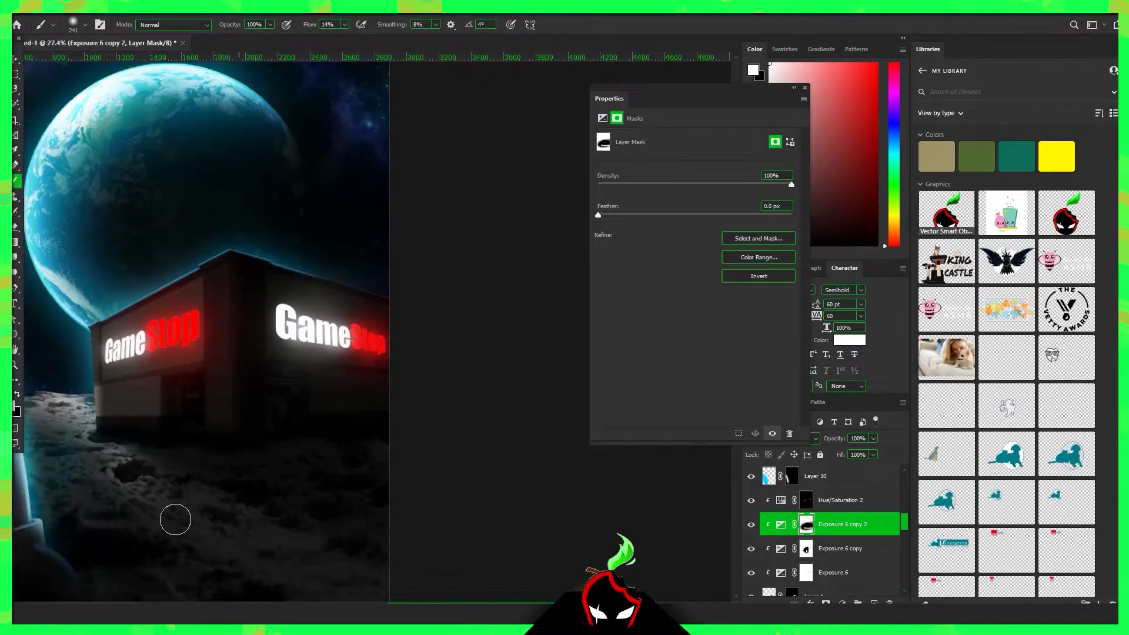
scroll(515, 481, "down", 3)
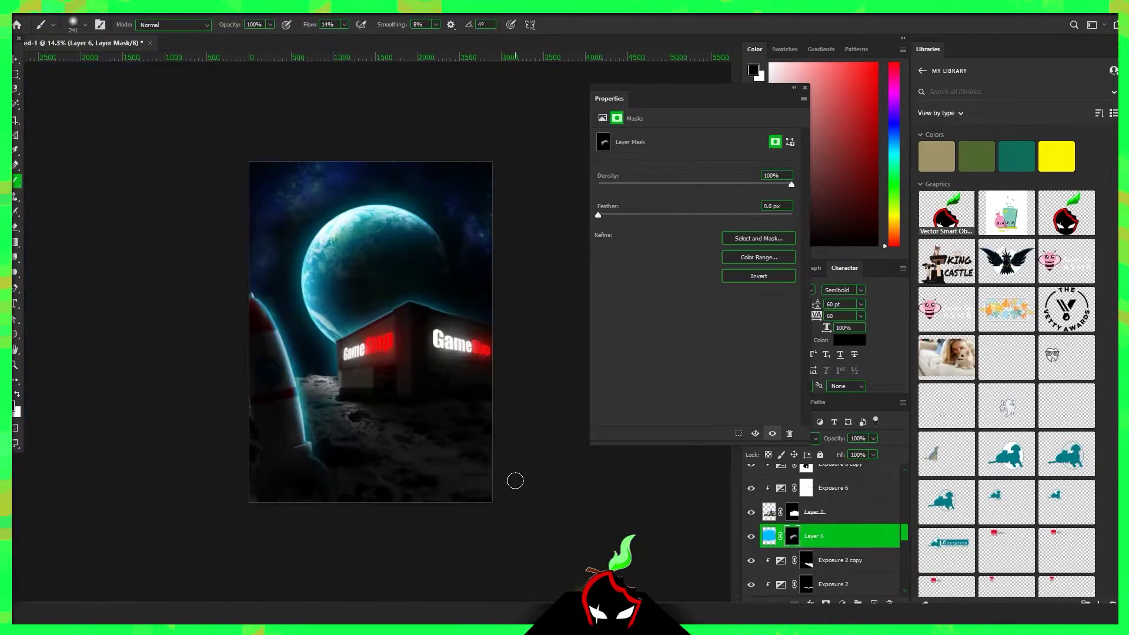
scroll(408, 369, "up", 1)
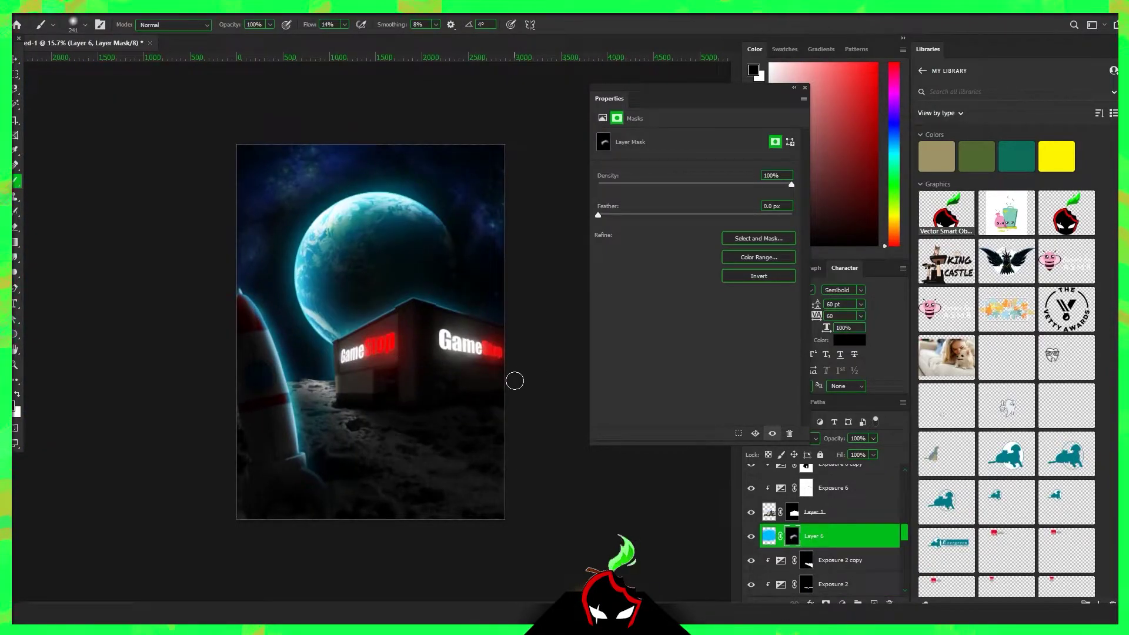
scroll(823, 529, "down", 5)
Compare the result by toggling Layer 10 copy, then open the dust-particles image to copy
left_click(752, 489)
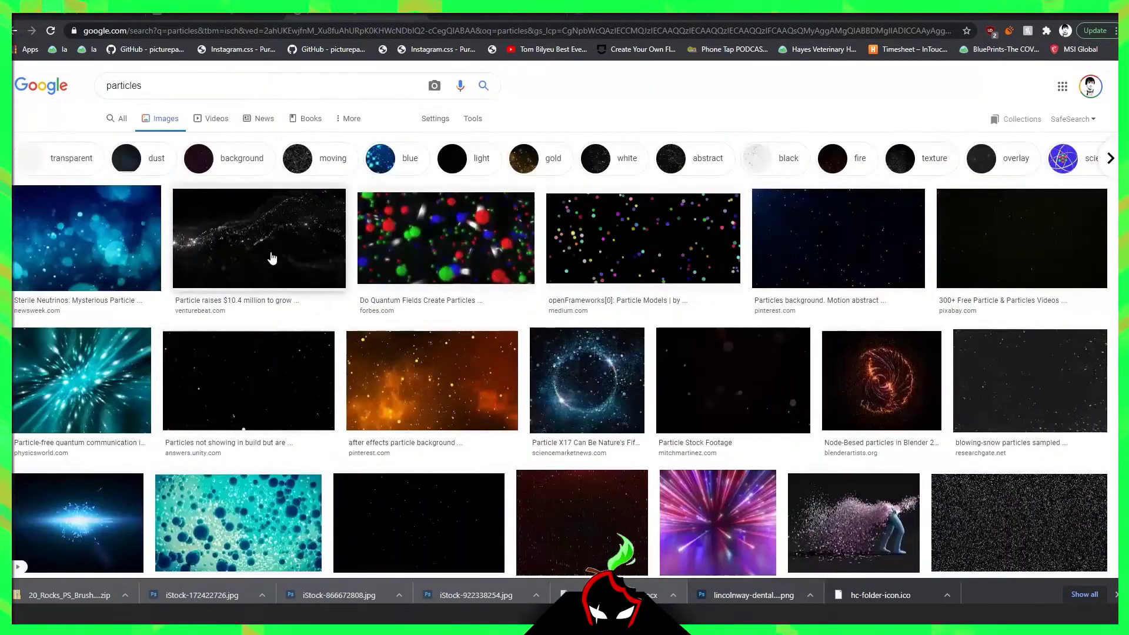
left_click(1021, 238)
right_click(790, 245)
Paste the dust particles, duplicate them to cover the canvas, and merge both into one layer
left_click(830, 383)
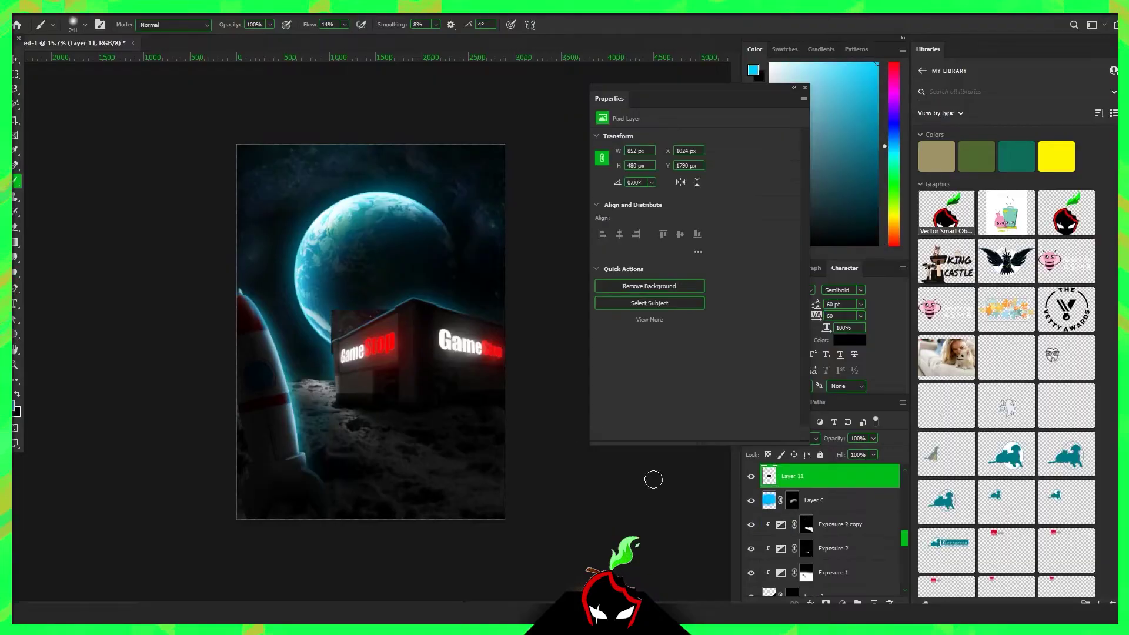
key("ctrl+v")
key("v")
mouse_move(599, 492)
left_mouse_down()
mouse_move(353, 294)
mouse_move(686, 486)
left_mouse_up()
left_click(811, 500, "shift")
right_click(835, 476)
left_click(869, 462)
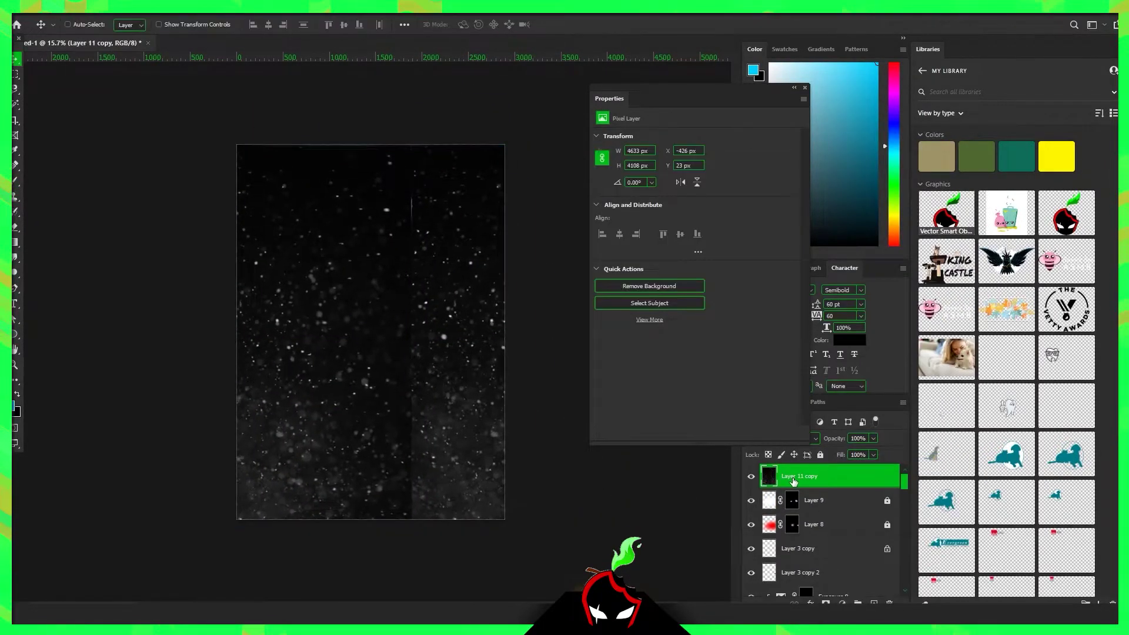
Screen the particles, darken their midtones with Levels, and add a mask to paint them in
left_click(815, 437)
left_click(770, 414)
key("ctrl+l")
mouse_move(527, 251)
left_mouse_down()
mouse_move(512, 251)
mouse_move(532, 251)
left_mouse_up()
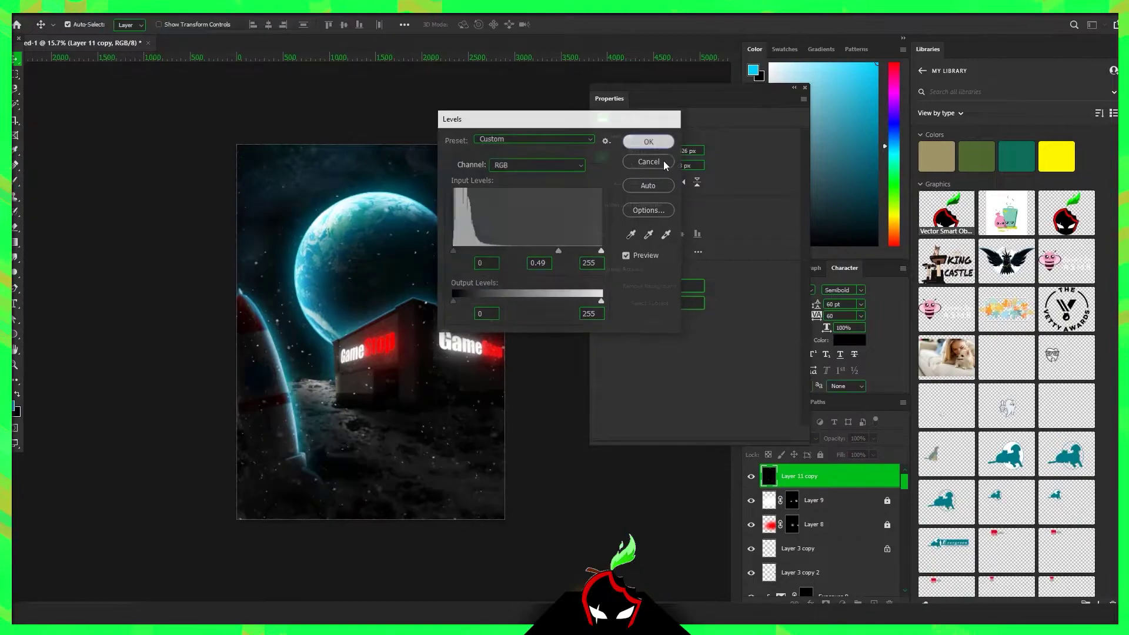
key("Return")
left_click(825, 602, "alt")
key("d")
key("b")
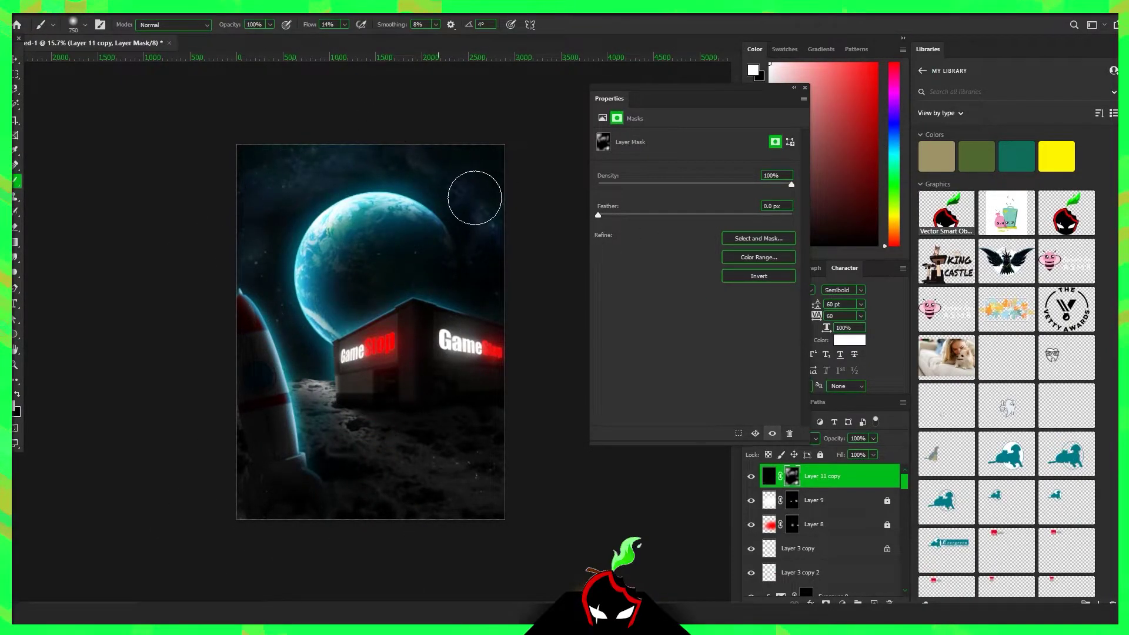
key("ctrl+alt+a")
Group all layers into Group 1, then duplicate and merge the group copy into one layer
key("ctrl+g")
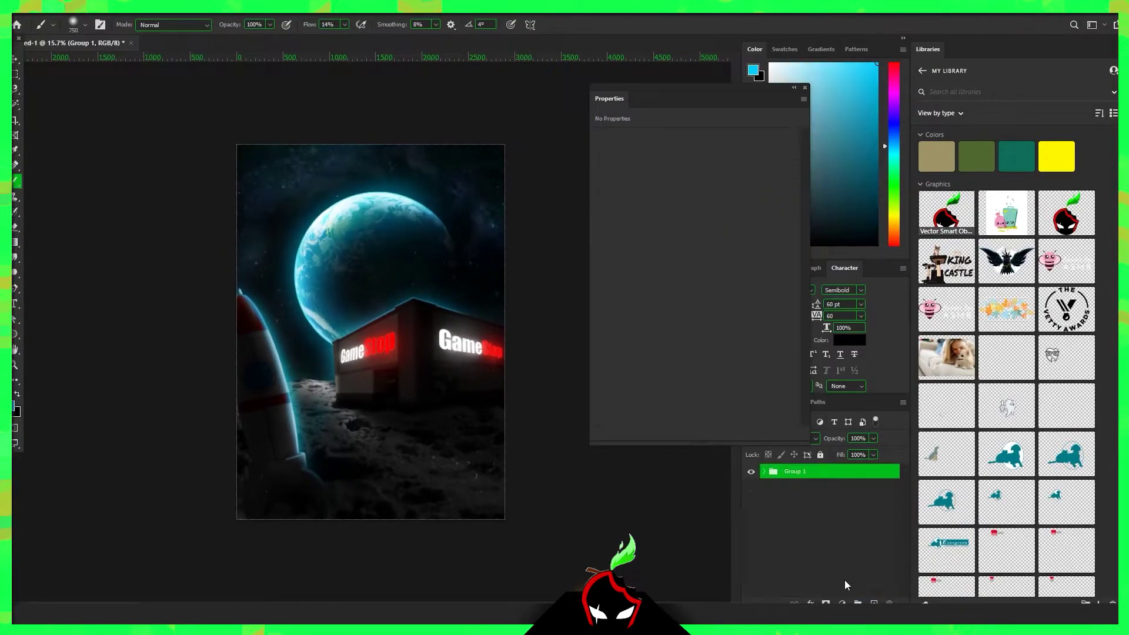
key("ctrl+j")
right_click(845, 470)
left_click(868, 518)
Apply a 3 px Field Blur to the merged Layer 11
key("e")
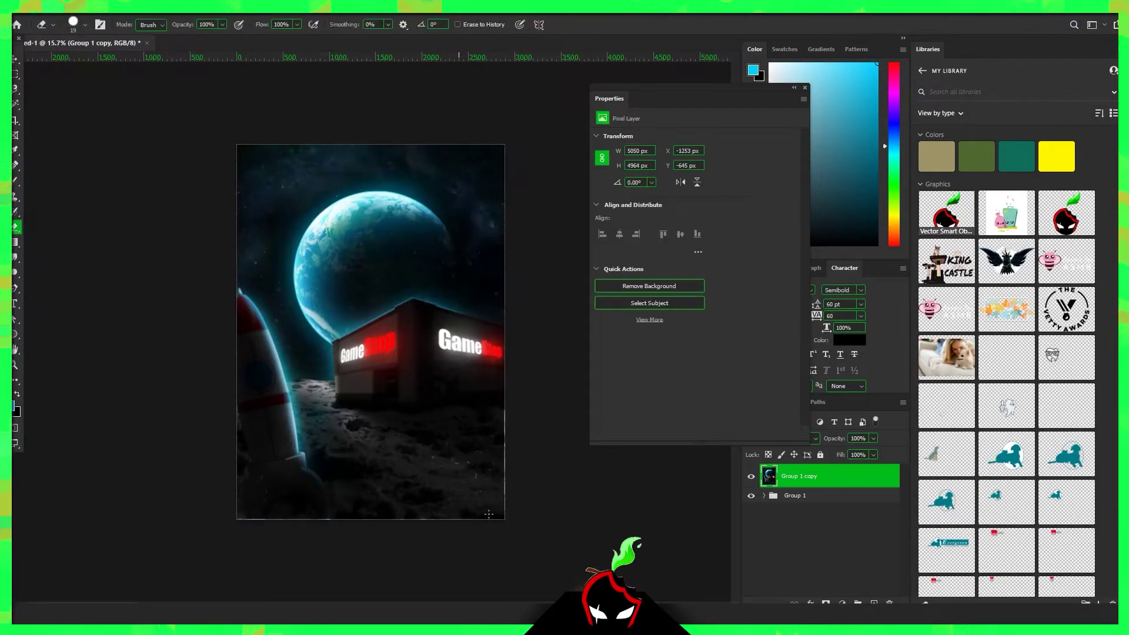
key("ctrl+alt+shift+e")
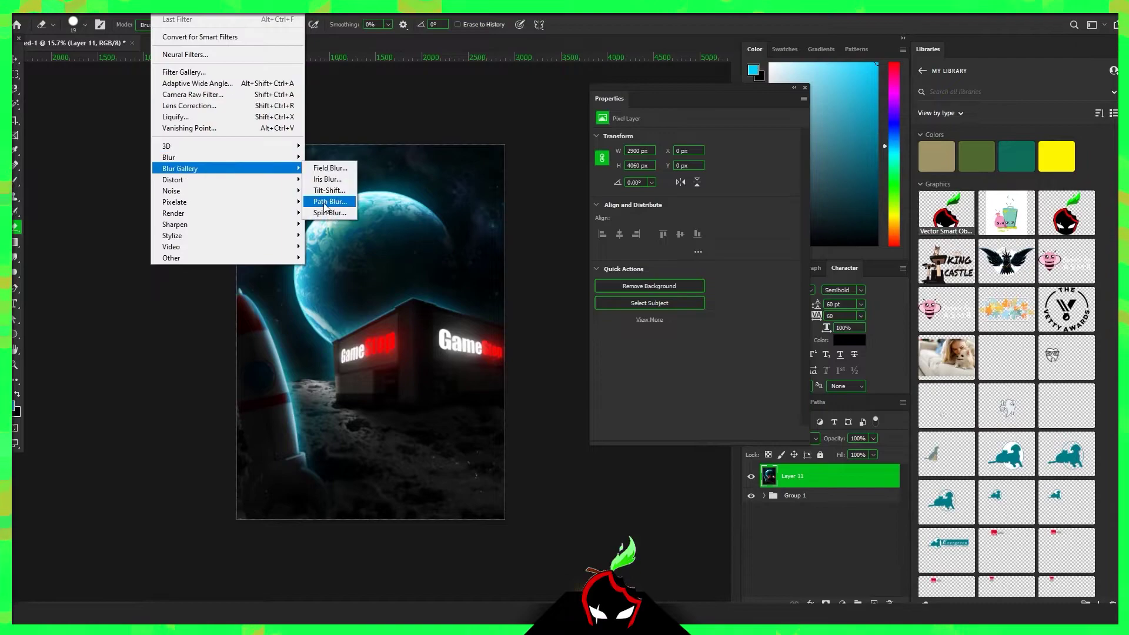
left_click(329, 169)
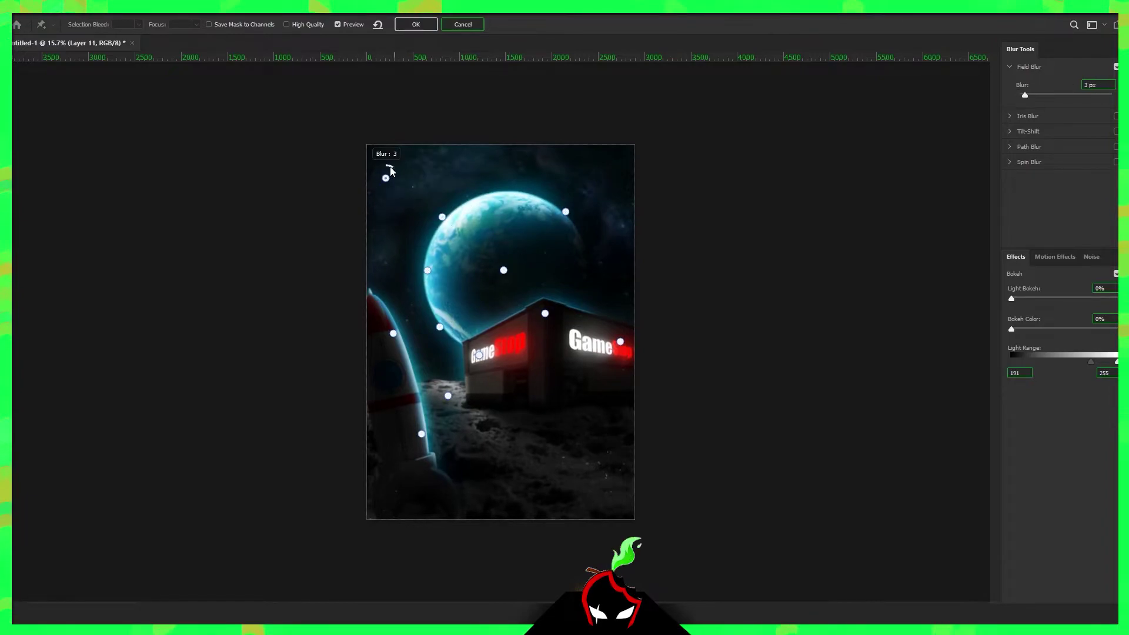
left_click(417, 24)
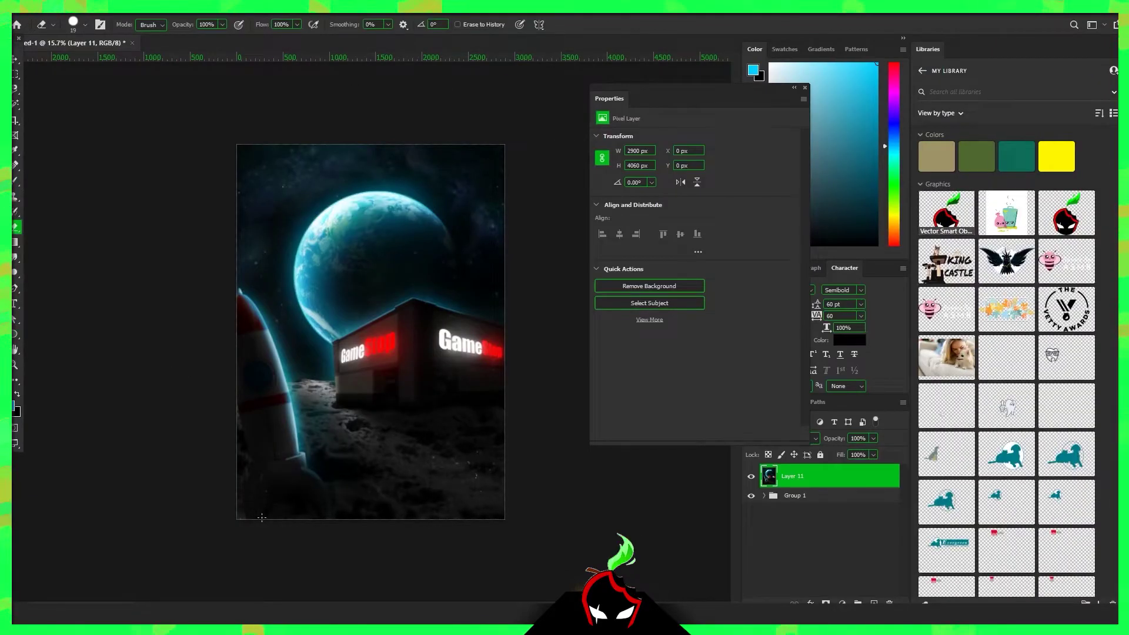
left_click(160, 6)
In Camera Raw, lower contrast, set Shadows +28, Whites +42, Texture +29, boost vibrance, and add a dark vignette
left_click(177, 50)
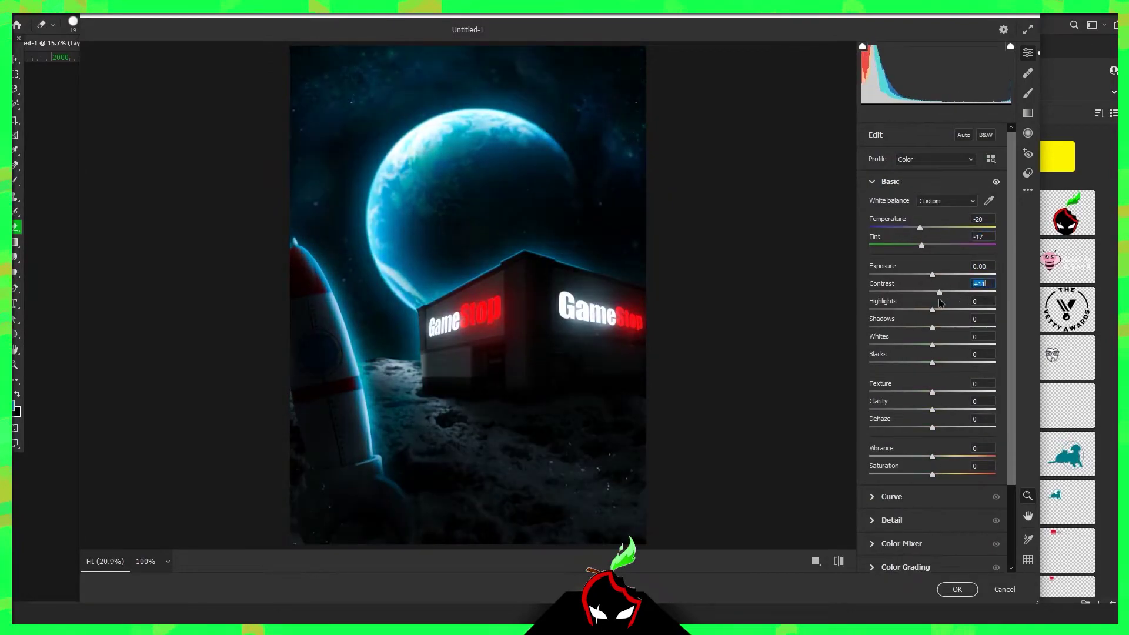
mouse_move(938, 291)
left_mouse_down()
mouse_move(934, 309)
mouse_move(949, 327)
left_mouse_up()
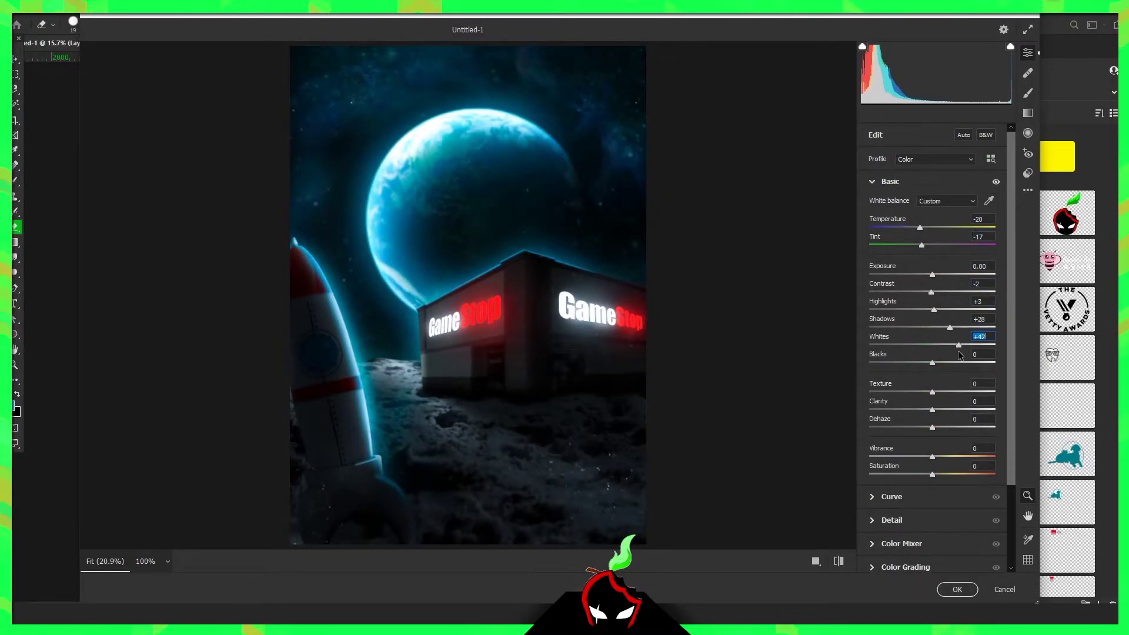
left_click_drag(958, 392, 954, 392)
mouse_move(932, 409)
left_mouse_down()
mouse_move(956, 427)
mouse_move(946, 409)
left_mouse_up()
left_click_drag(884, 391, 950, 391)
left_click_drag(941, 409, 930, 427)
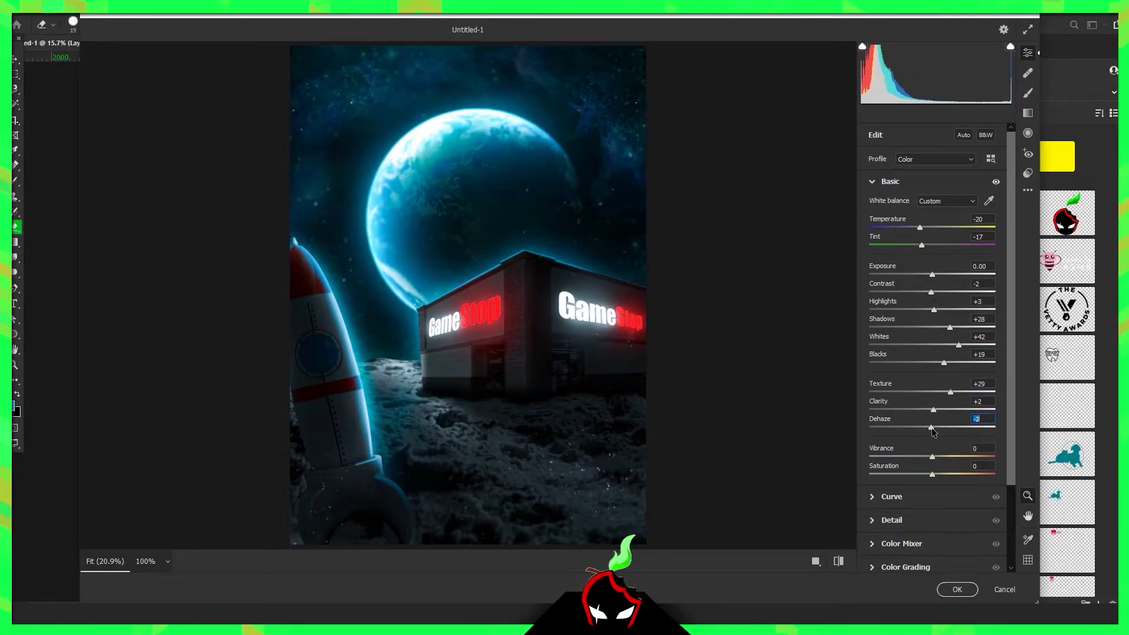
mouse_move(932, 474)
left_mouse_down()
mouse_move(939, 456)
mouse_move(933, 473)
left_mouse_up()
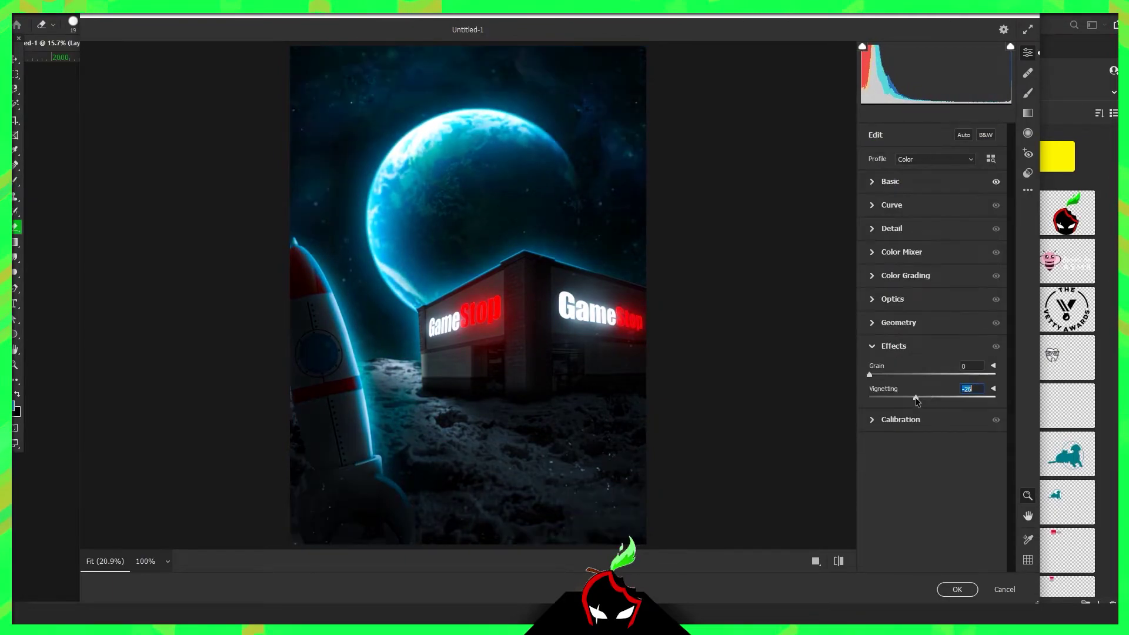
left_click_drag(921, 244, 962, 245)
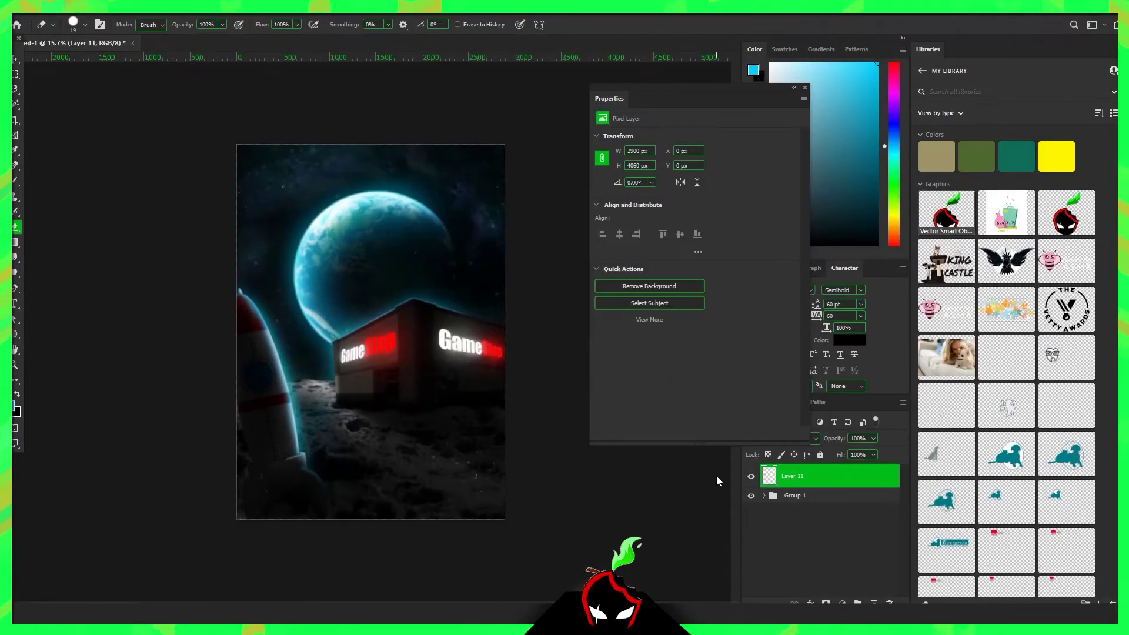
Save the graded GameStop moon-base poster as a new file in the chosen output format
key("ctrl+shift+s")
left_click(294, 271)
left_click(235, 389)
left_click(463, 364)
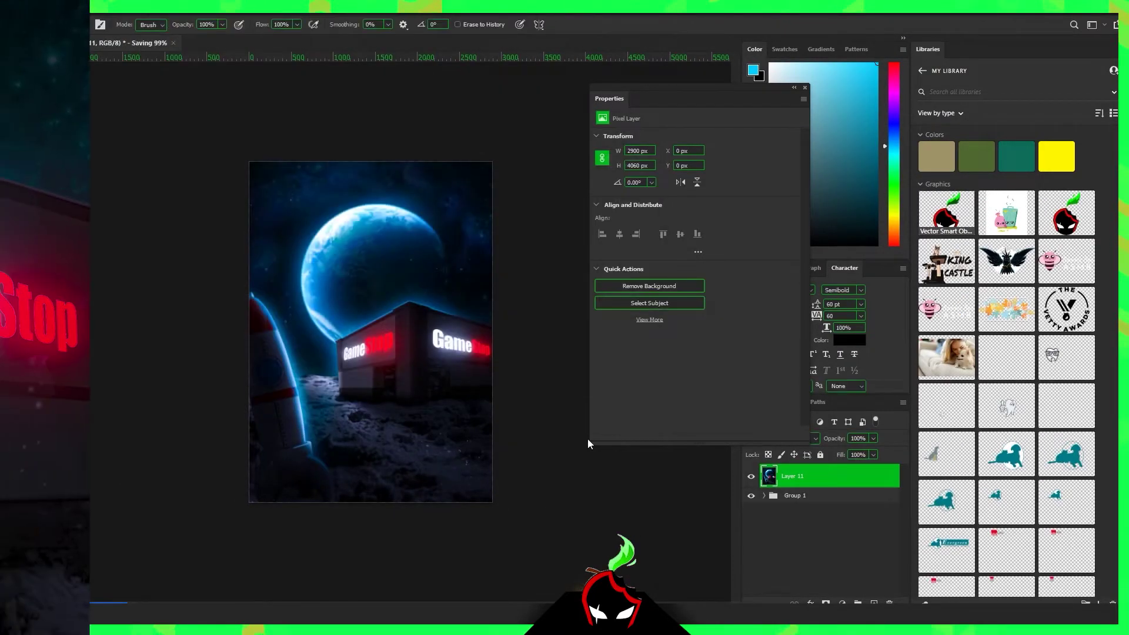